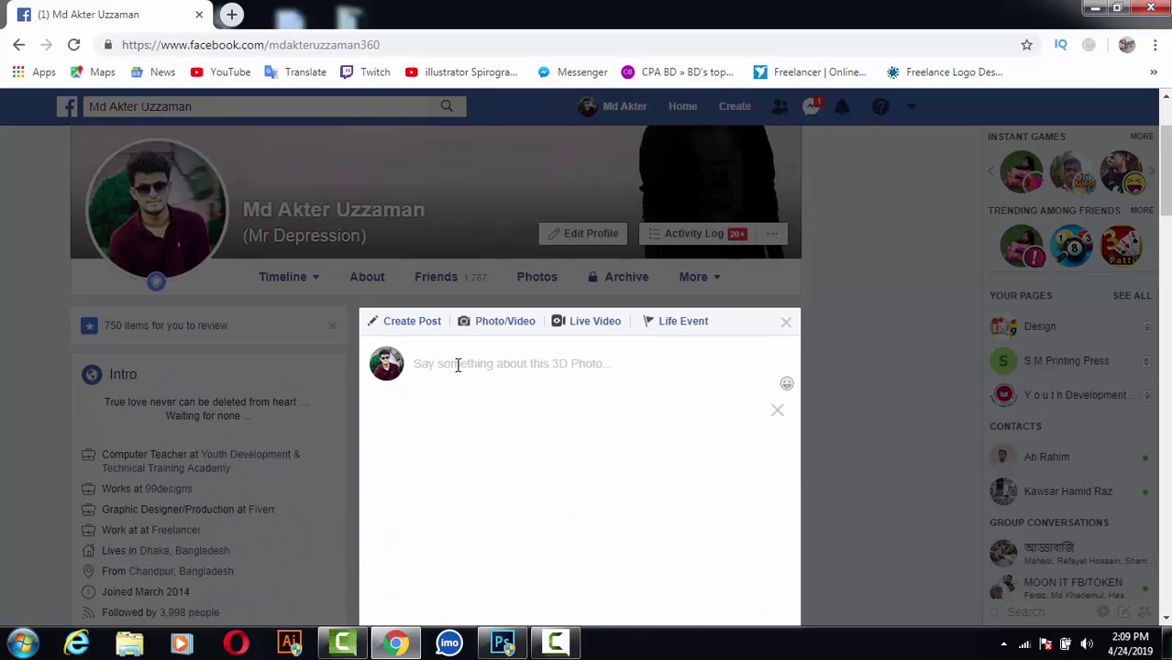
Caption the 3D photo 'Photoshop 3D effect' and share the post.
{"action": "left_click", "coordinate": [458, 365]}
{"action": "type", "text": "Photoshop "}
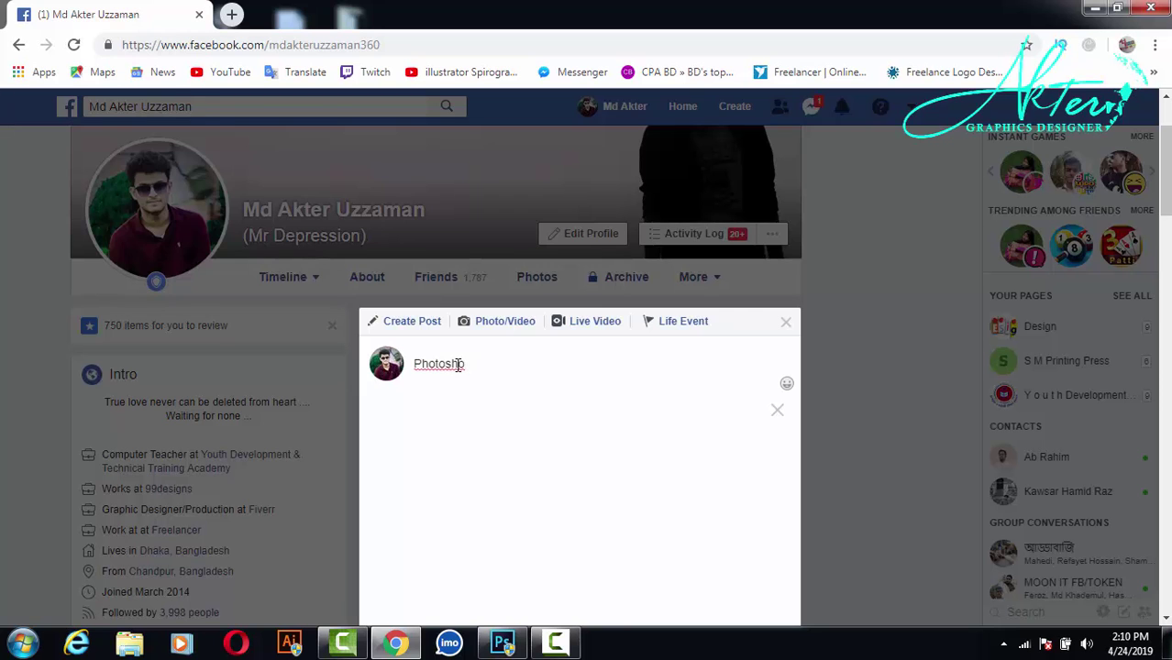
{"action": "type", "text": "p"}
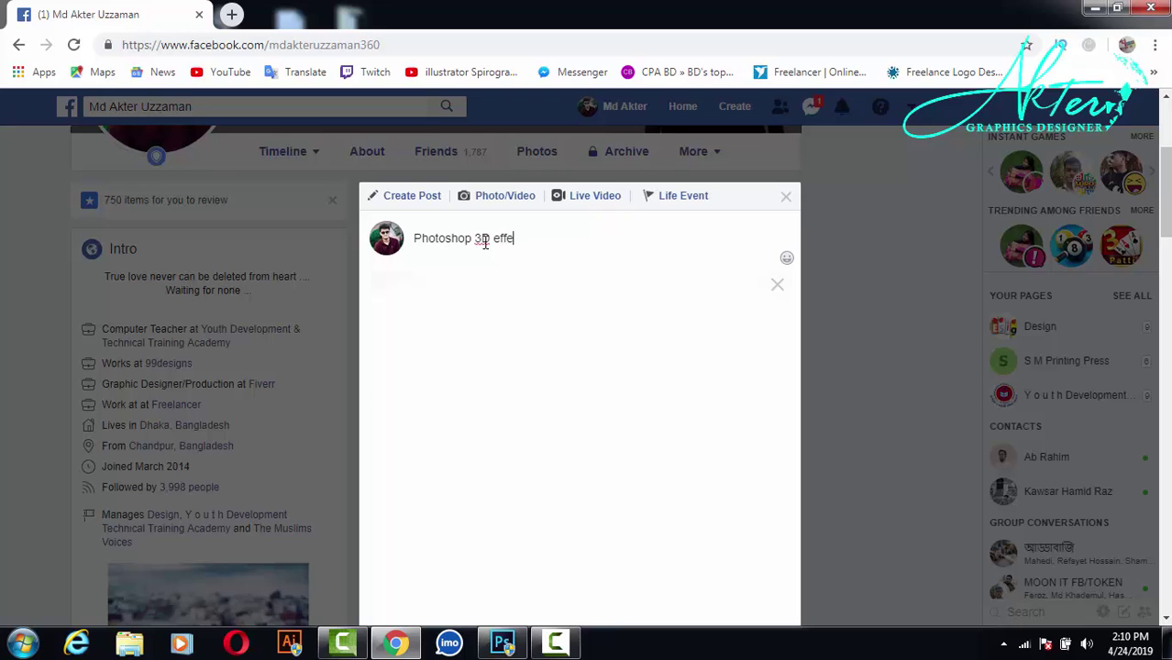
{"action": "scroll", "coordinate": [576, 359], "scroll_direction": "down", "scroll_amount": 5}
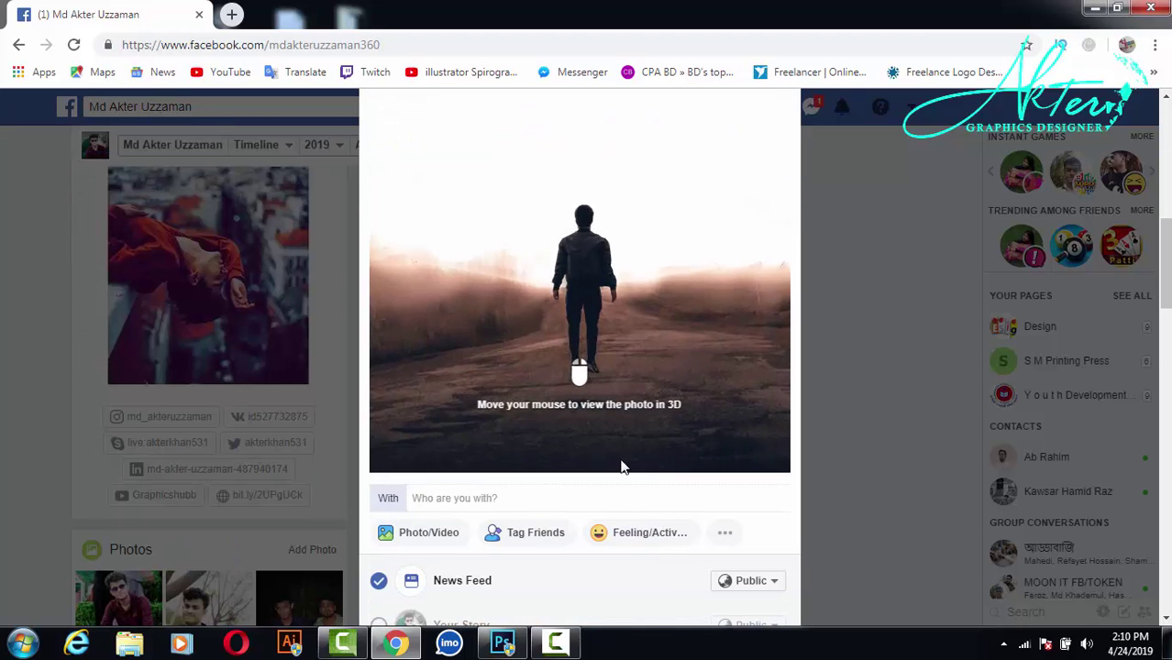
{"action": "scroll", "coordinate": [424, 277], "scroll_direction": "down", "scroll_amount": 3}
{"action": "left_click", "coordinate": [607, 331]}
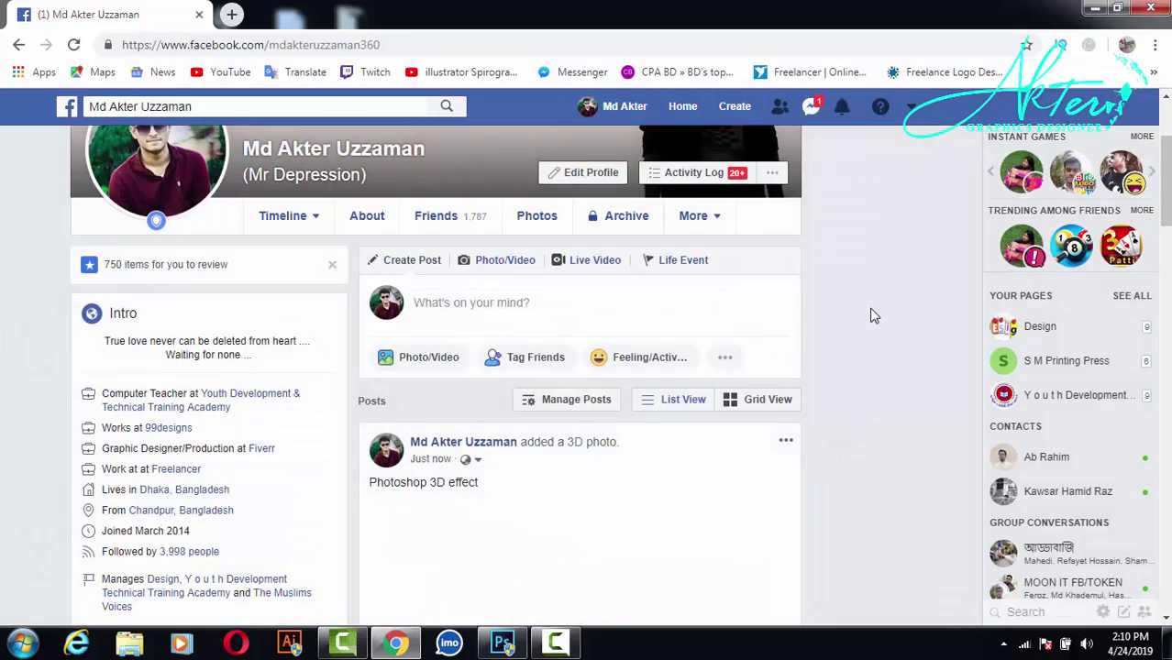
{"action": "scroll", "coordinate": [868, 319], "scroll_direction": "down", "scroll_amount": 5}
{"action": "scroll", "coordinate": [510, 437], "scroll_direction": "down", "scroll_amount": 2}
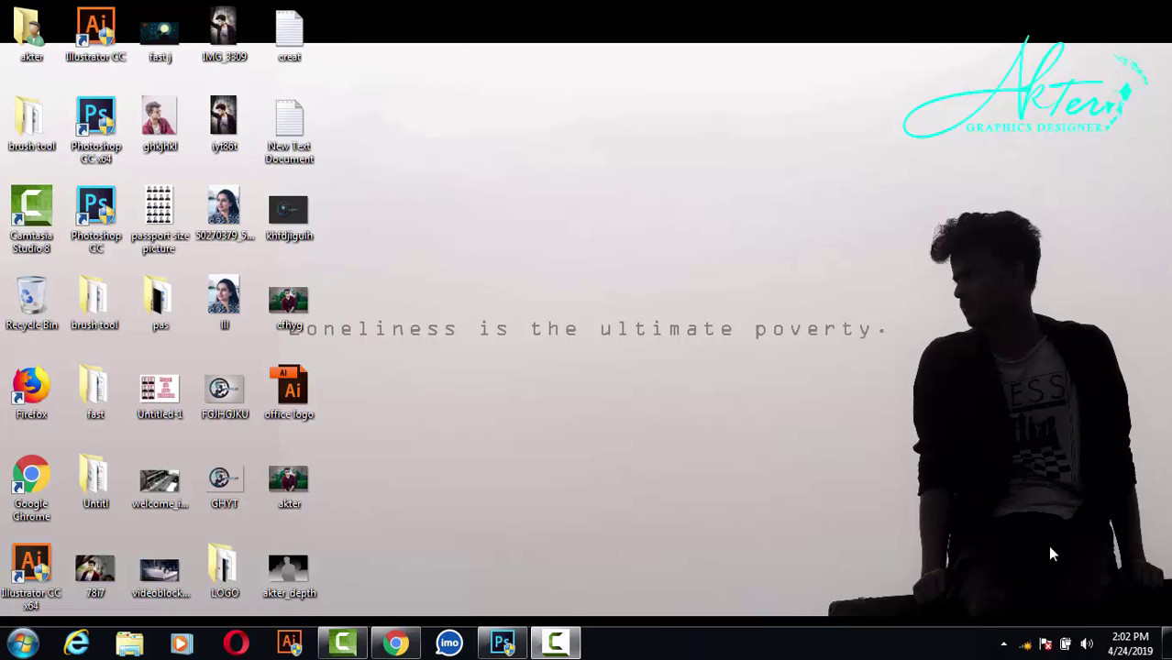
Back in Photoshop, duplicate the orgnial layer and begin renaming the copy 'orgnial edt'.
{"action": "left_click", "coordinate": [503, 646]}
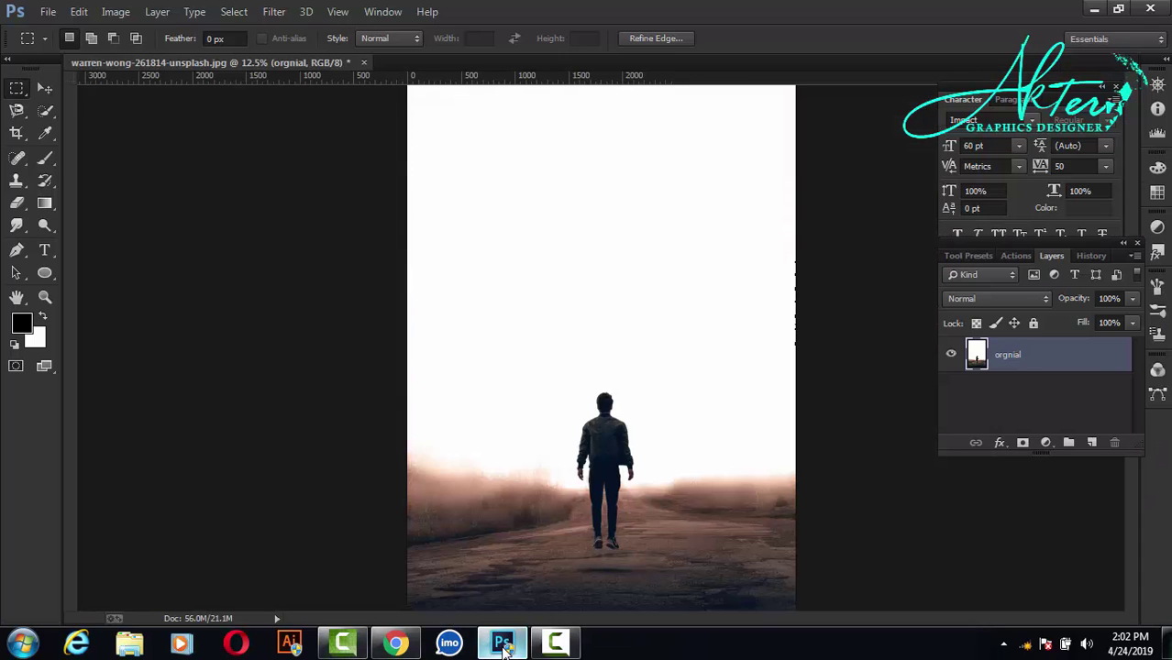
{"action": "right_click", "coordinate": [1041, 370]}
{"action": "left_click", "coordinate": [675, 153]}
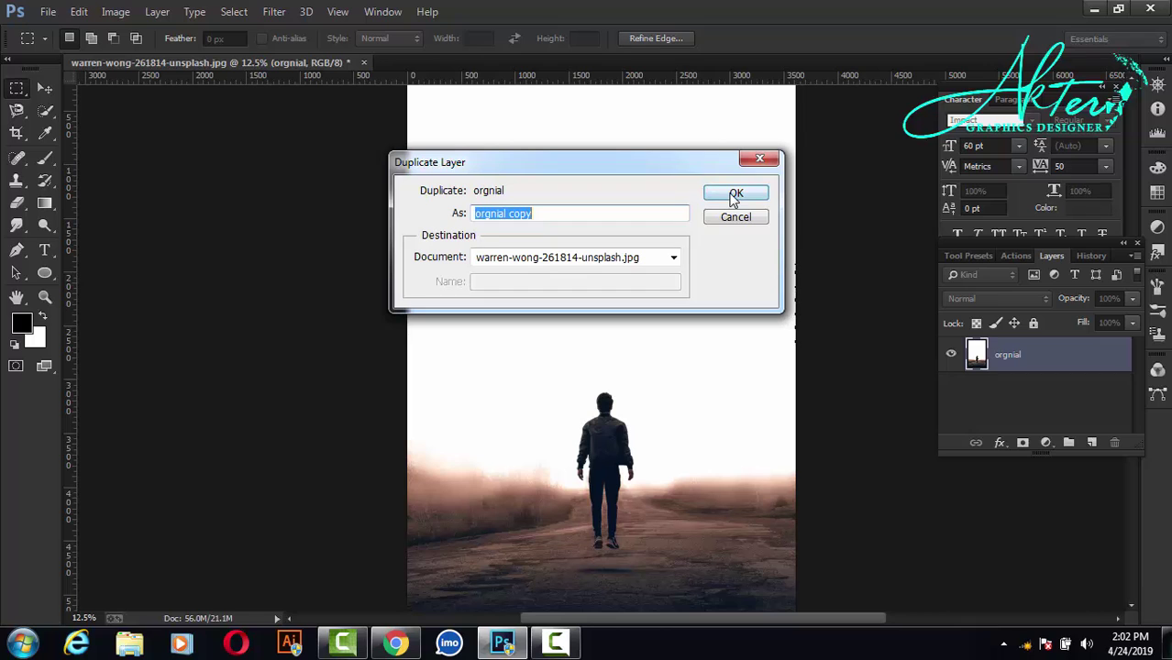
{"action": "left_click", "coordinate": [745, 194]}
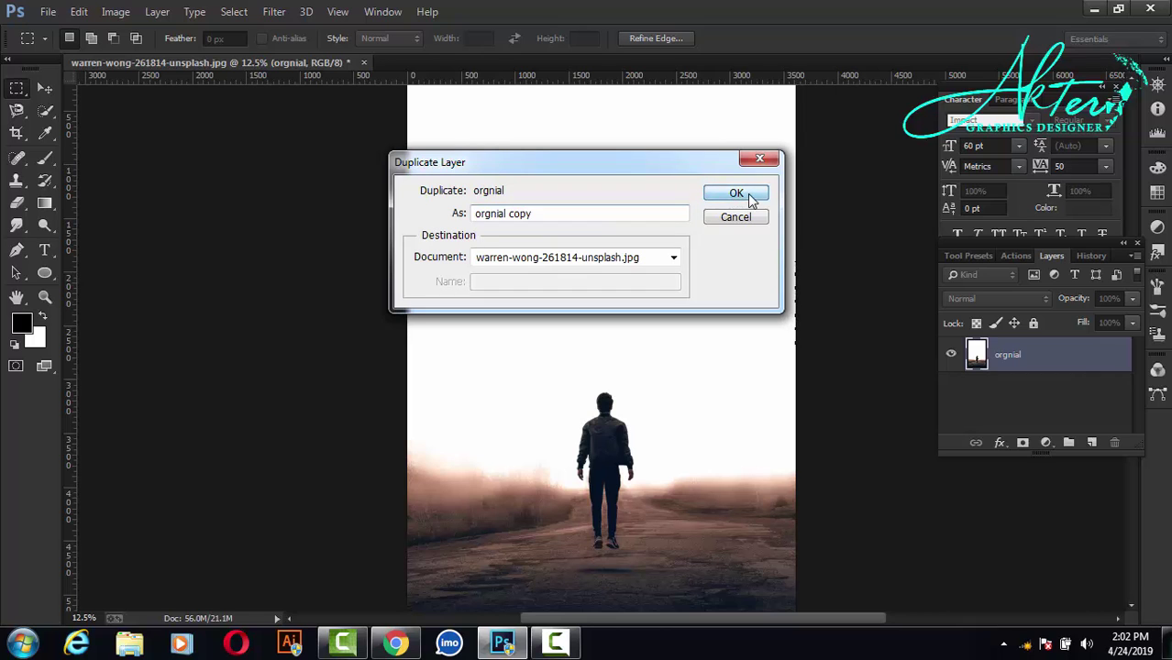
{"action": "double_click", "coordinate": [1031, 354]}
{"action": "type", "text": "orgnial edit"}
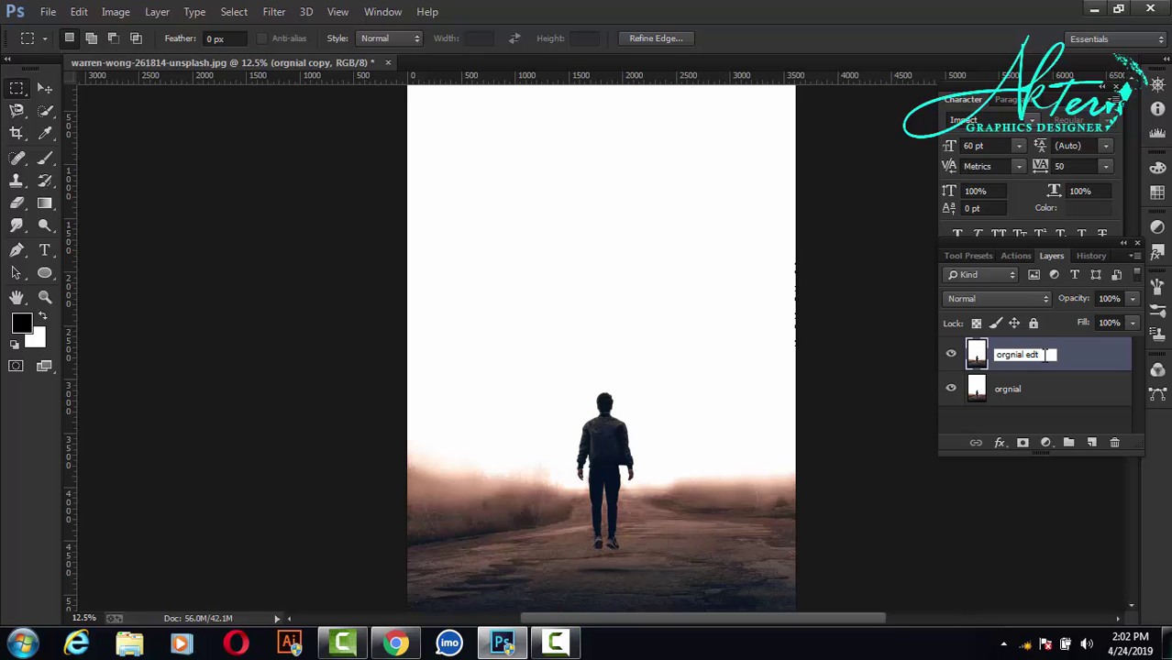
Finish naming the copy 'orgnial edt' and trace the horizon with the Pen tool.
{"action": "left_click", "coordinate": [1044, 422]}
{"action": "left_click", "coordinate": [1024, 370]}
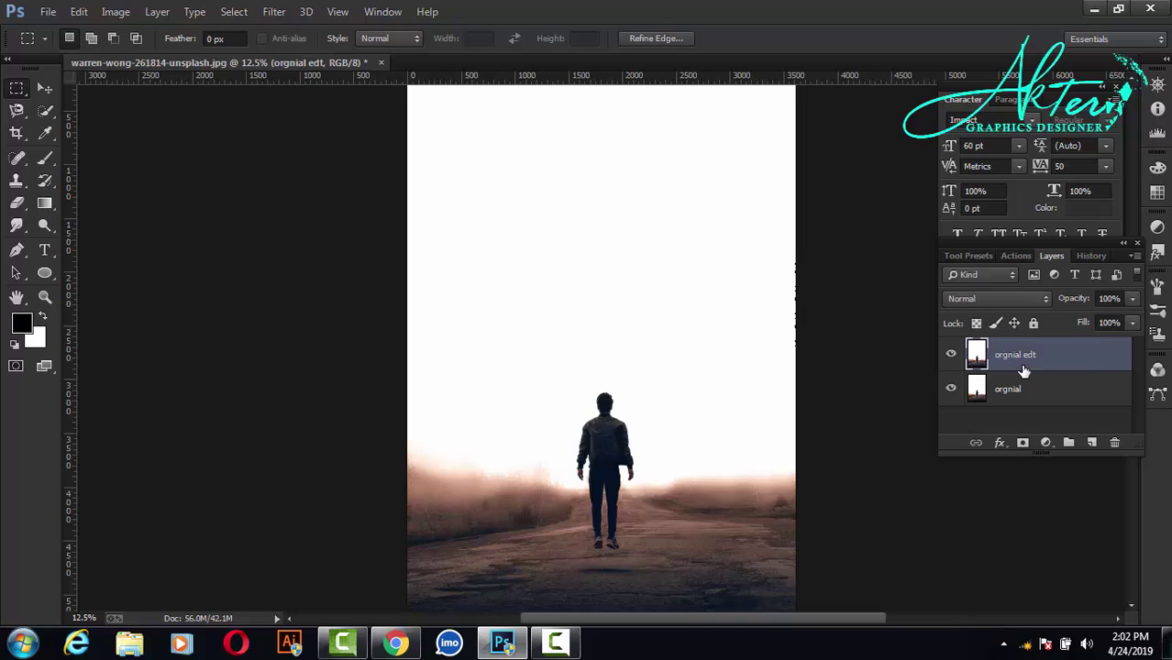
{"action": "left_click", "coordinate": [17, 249]}
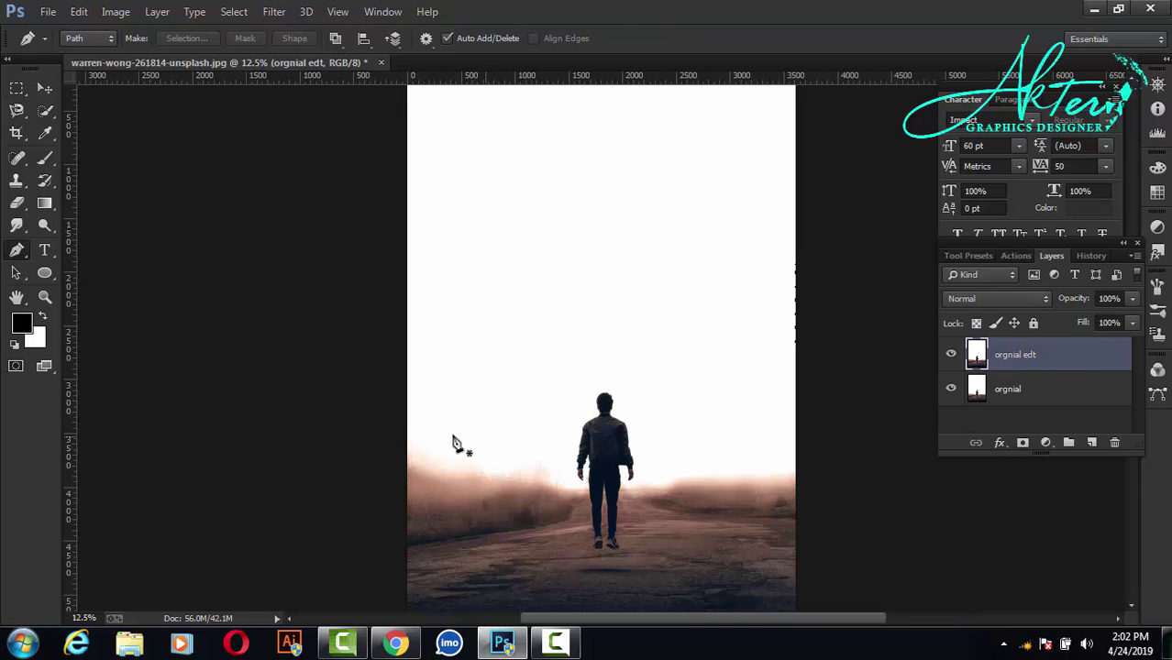
{"action": "left_click", "coordinate": [413, 466]}
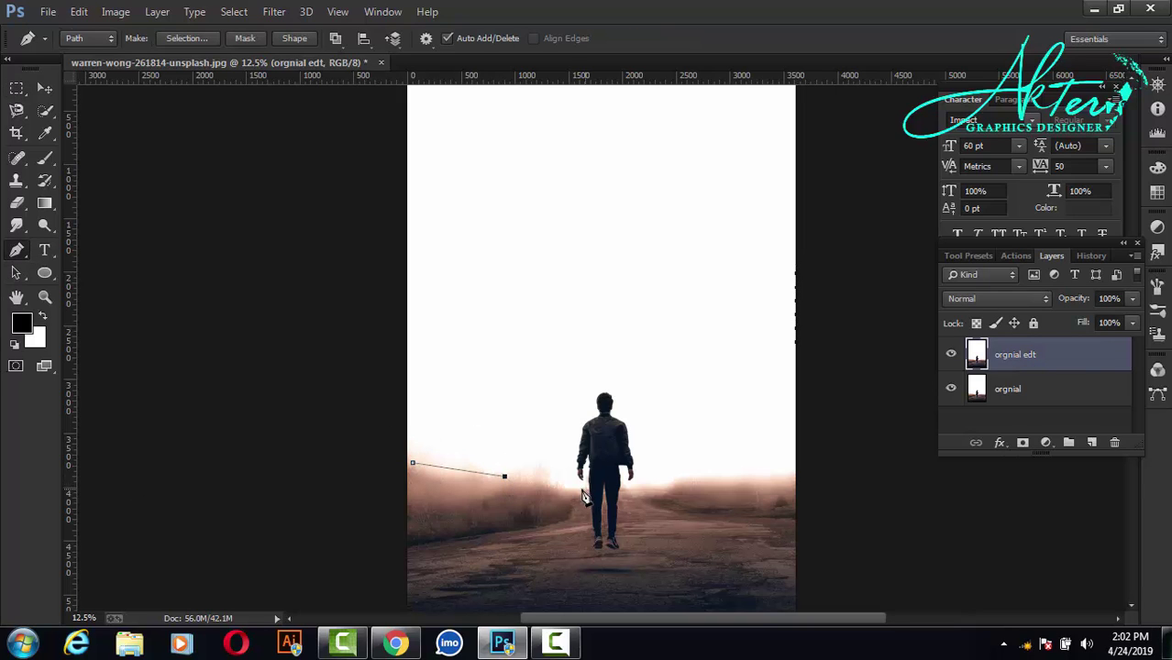
{"action": "left_click", "coordinate": [777, 473]}
{"action": "scroll", "coordinate": [876, 445], "scroll_direction": "up", "scroll_amount": 3}
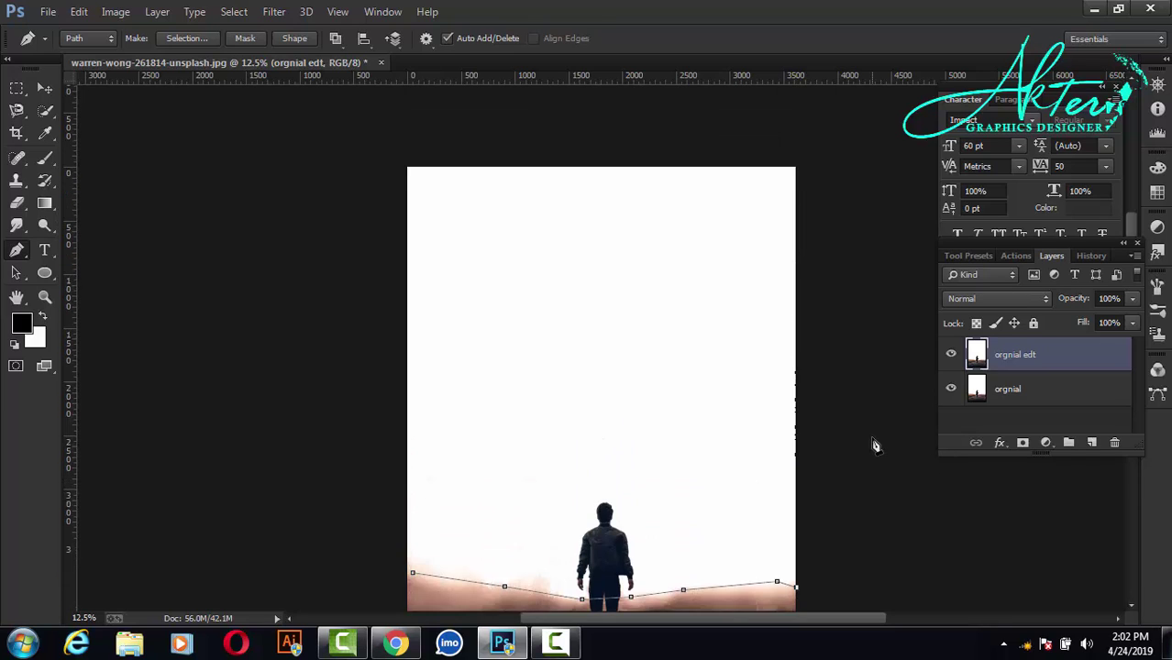
{"action": "left_click", "coordinate": [885, 564]}
Extend the path around the sky outside the canvas, close it, and add a new layer.
{"action": "left_click", "coordinate": [857, 168]}
{"action": "left_click", "coordinate": [495, 117]}
{"action": "left_click", "coordinate": [257, 159]}
{"action": "scroll", "coordinate": [298, 358], "scroll_direction": "down", "scroll_amount": 3}
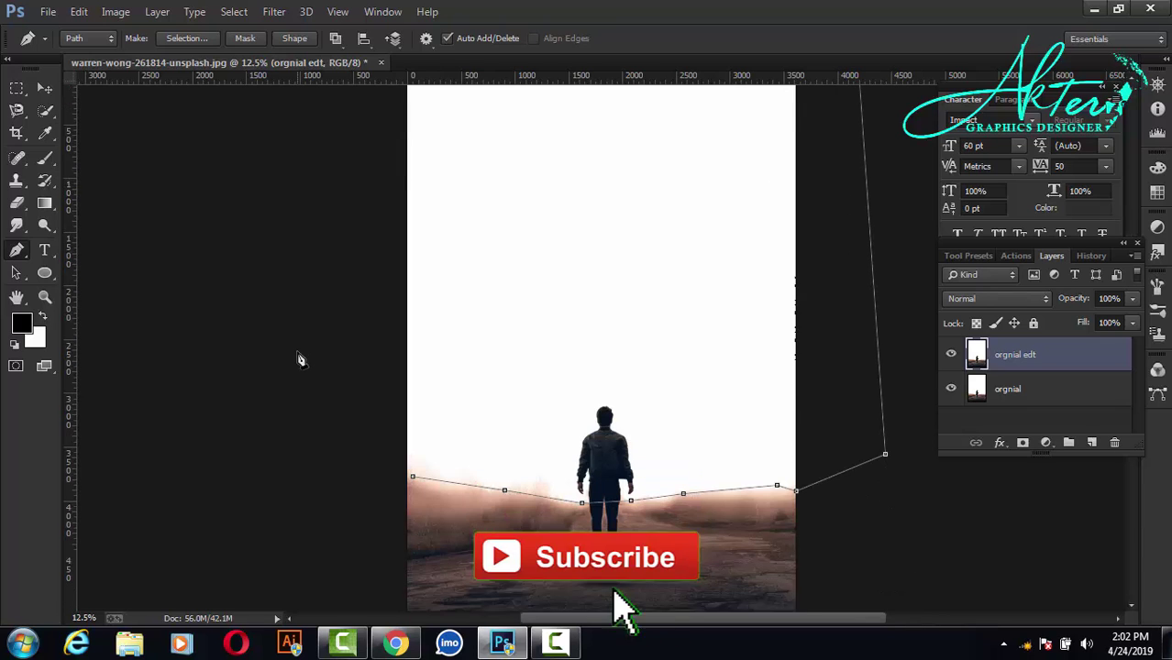
{"action": "left_click", "coordinate": [294, 391]}
{"action": "left_click", "coordinate": [414, 450]}
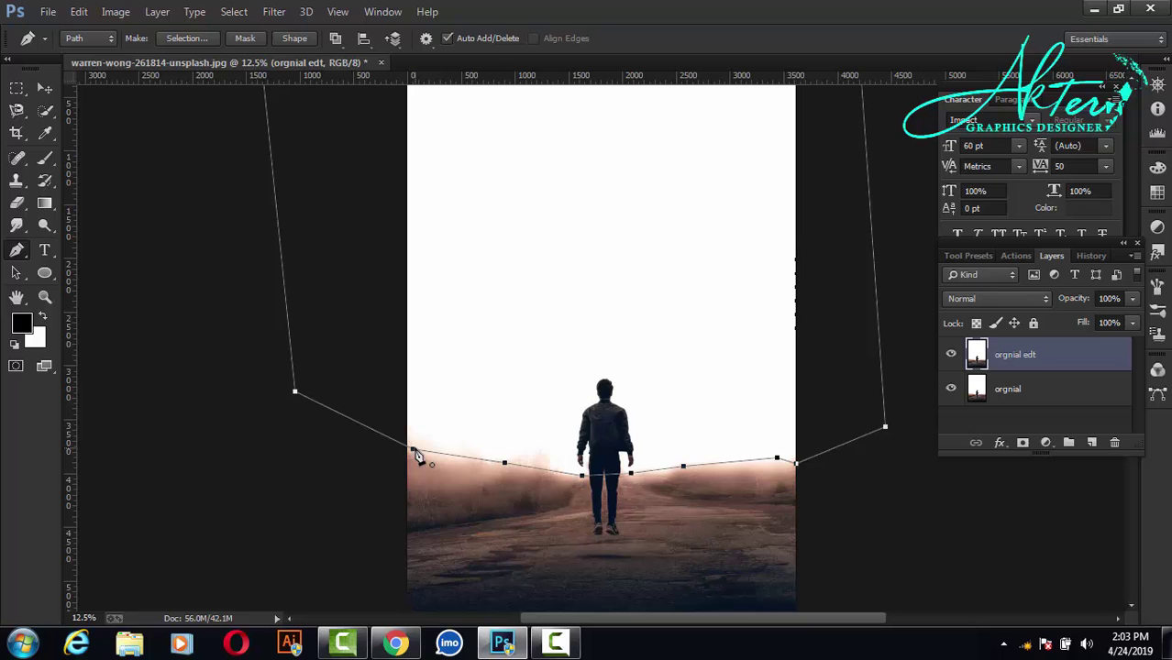
{"action": "scroll", "coordinate": [671, 359], "scroll_direction": "up", "scroll_amount": 2}
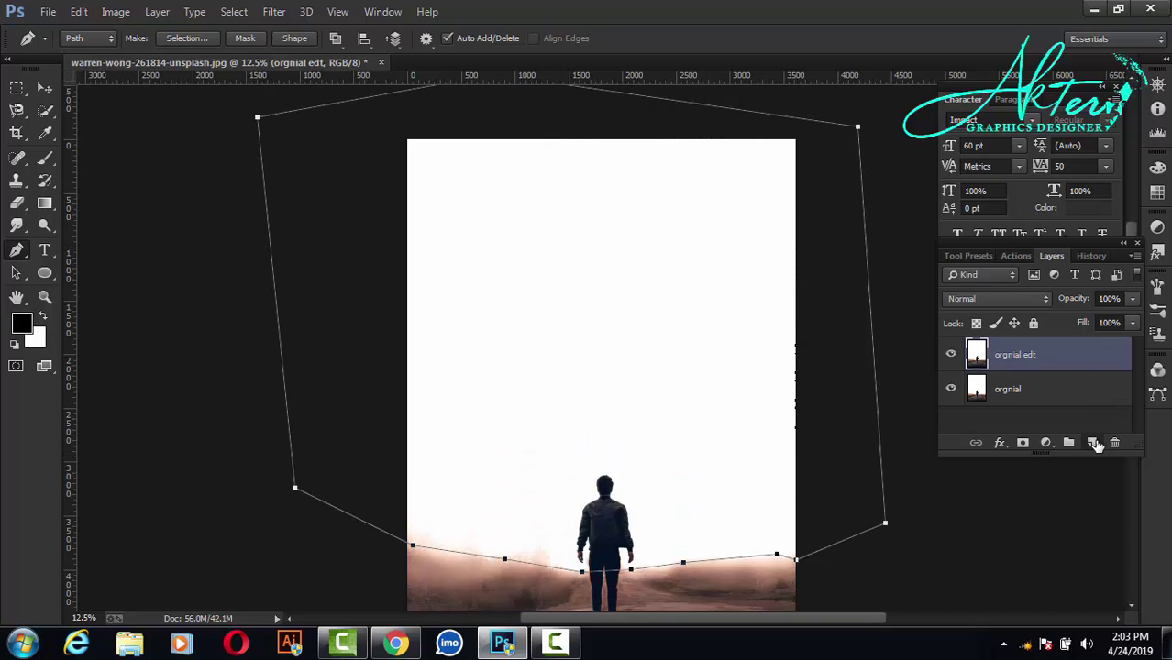
{"action": "left_click", "coordinate": [1094, 443]}
Name the new layer 'sky' and make it the active layer.
{"action": "double_click", "coordinate": [1009, 355]}
{"action": "type", "text": "sky"}
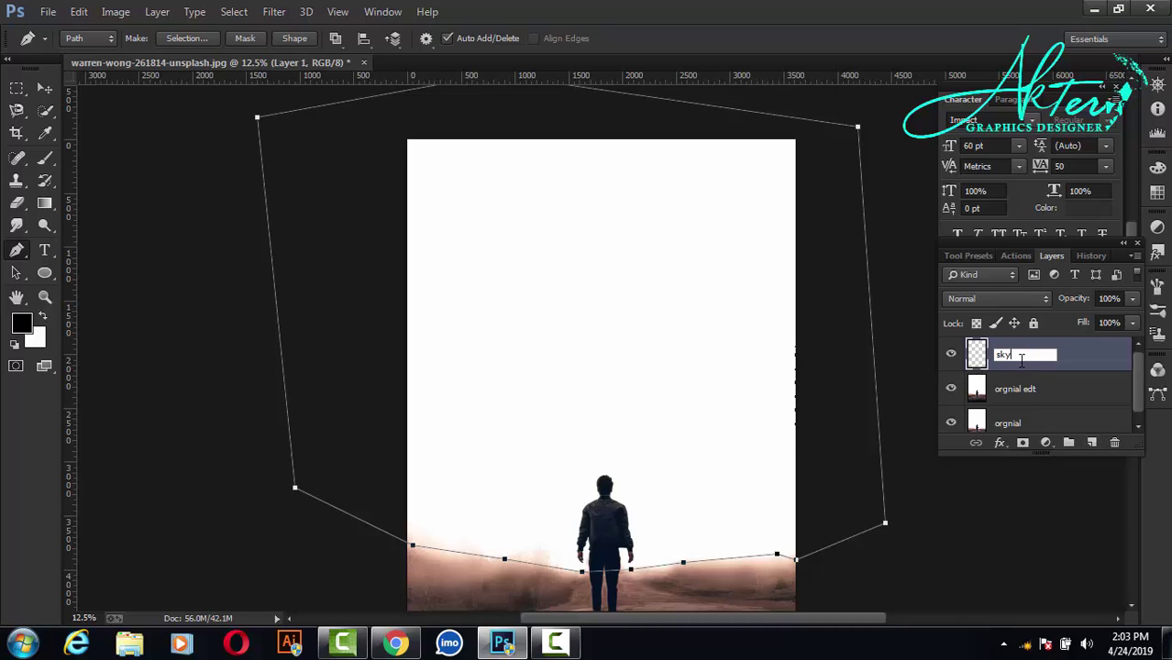
{"action": "key", "text": "Return"}
{"action": "left_click", "coordinate": [1055, 420]}
{"action": "double_click", "coordinate": [1055, 420]}
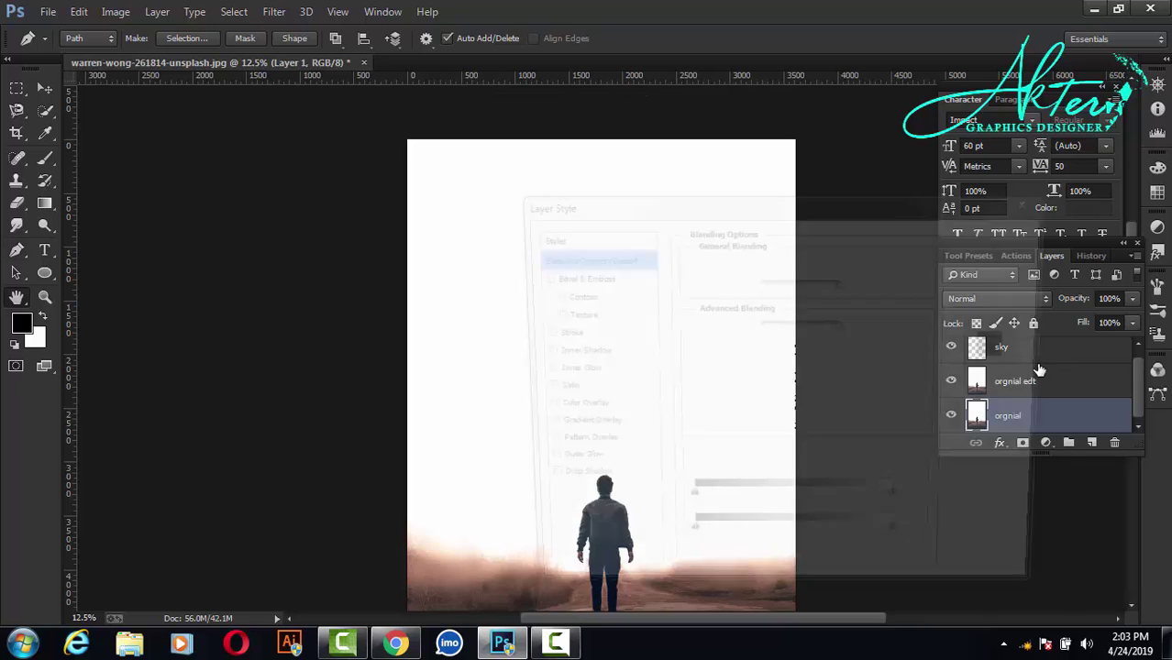
{"action": "left_click", "coordinate": [1006, 260]}
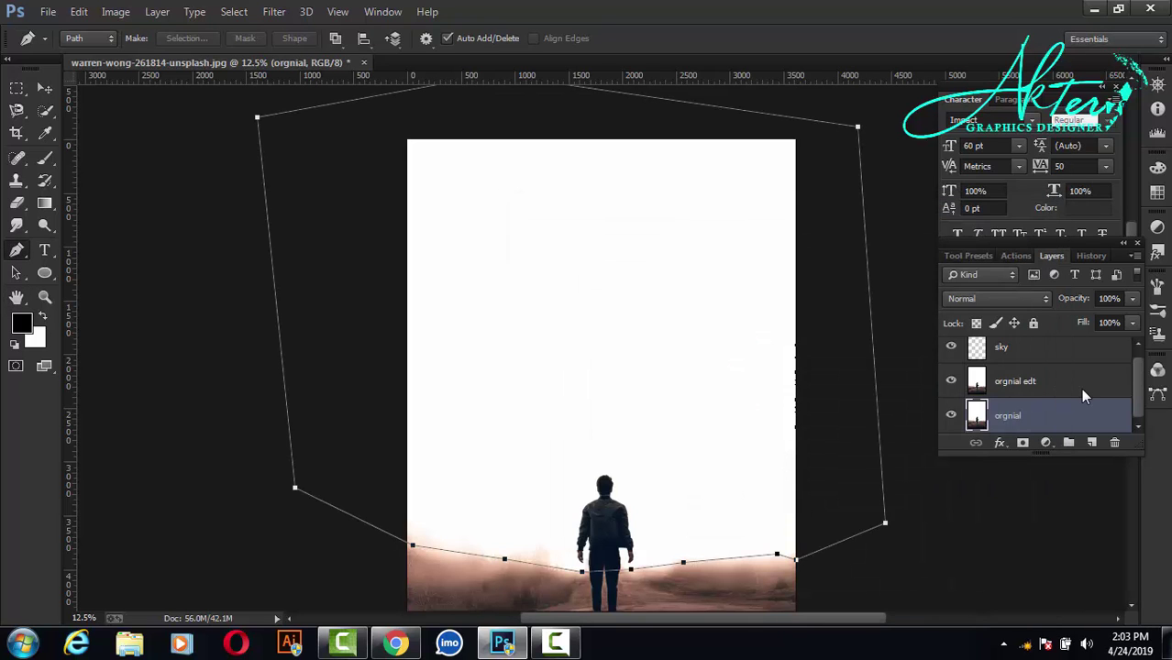
{"action": "left_click", "coordinate": [1056, 256]}
{"action": "left_click", "coordinate": [1004, 359]}
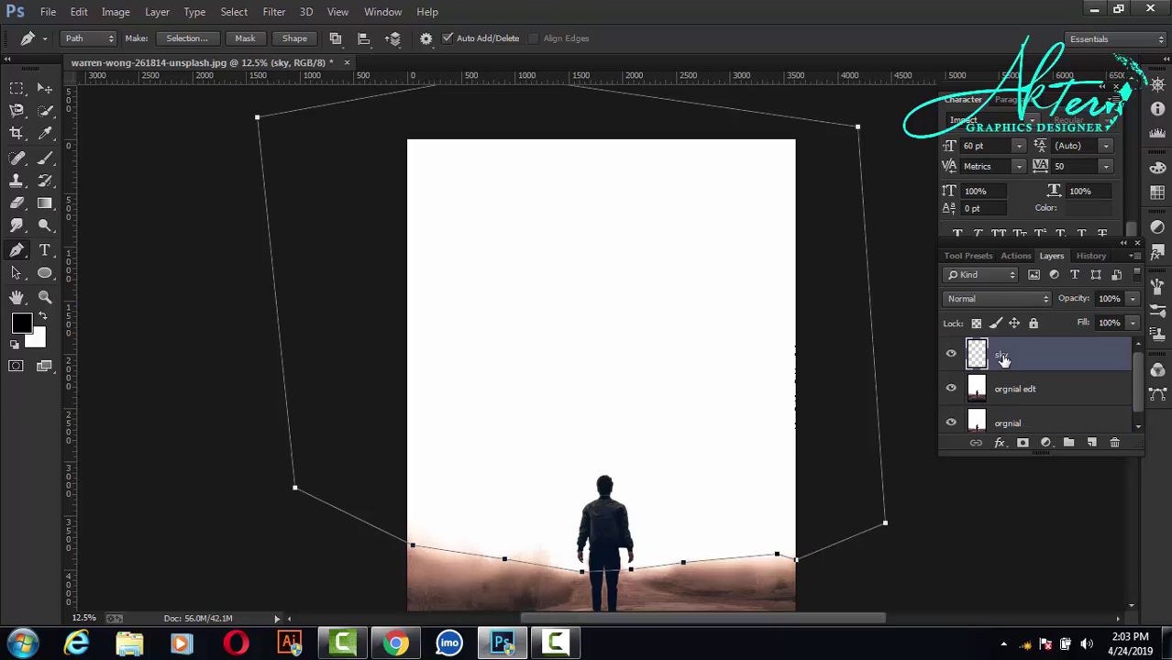
Load the path as a selection and fill the sky area with black.
{"action": "key", "text": "ctrl+Return"}
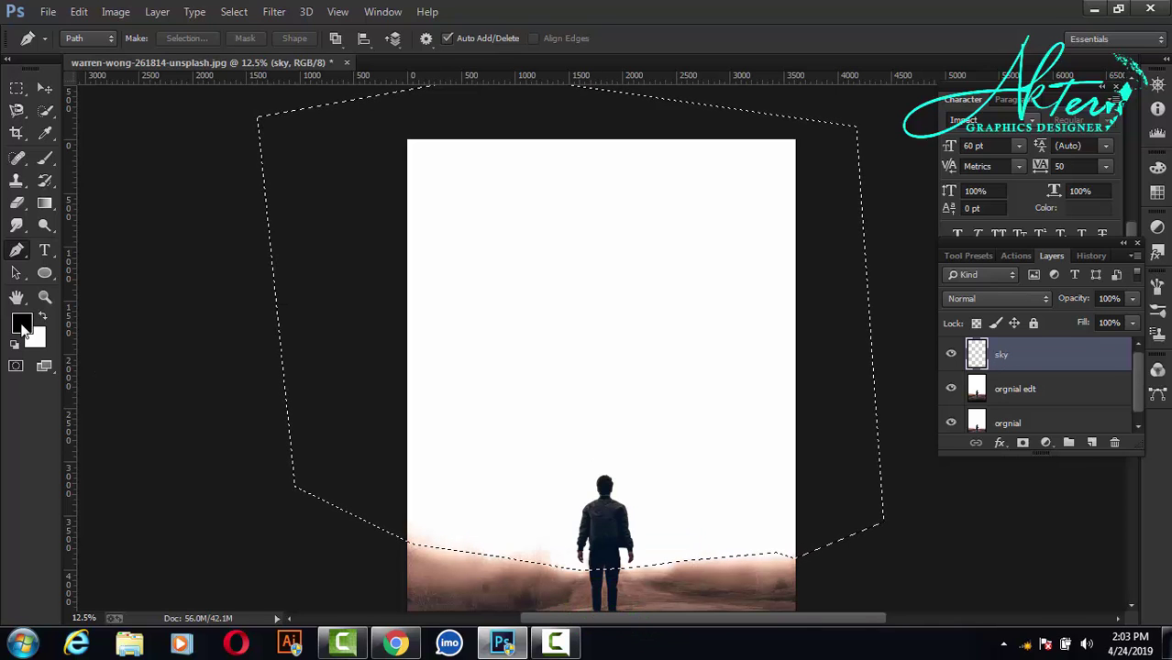
{"action": "left_click", "coordinate": [19, 329]}
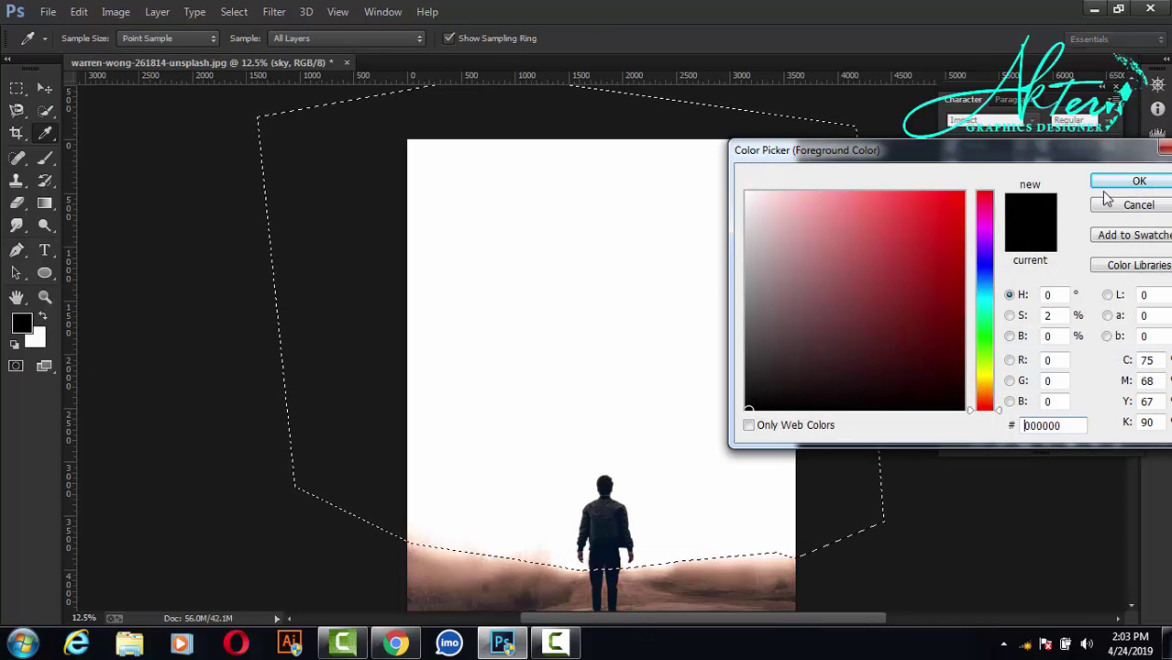
{"action": "left_click", "coordinate": [1130, 182]}
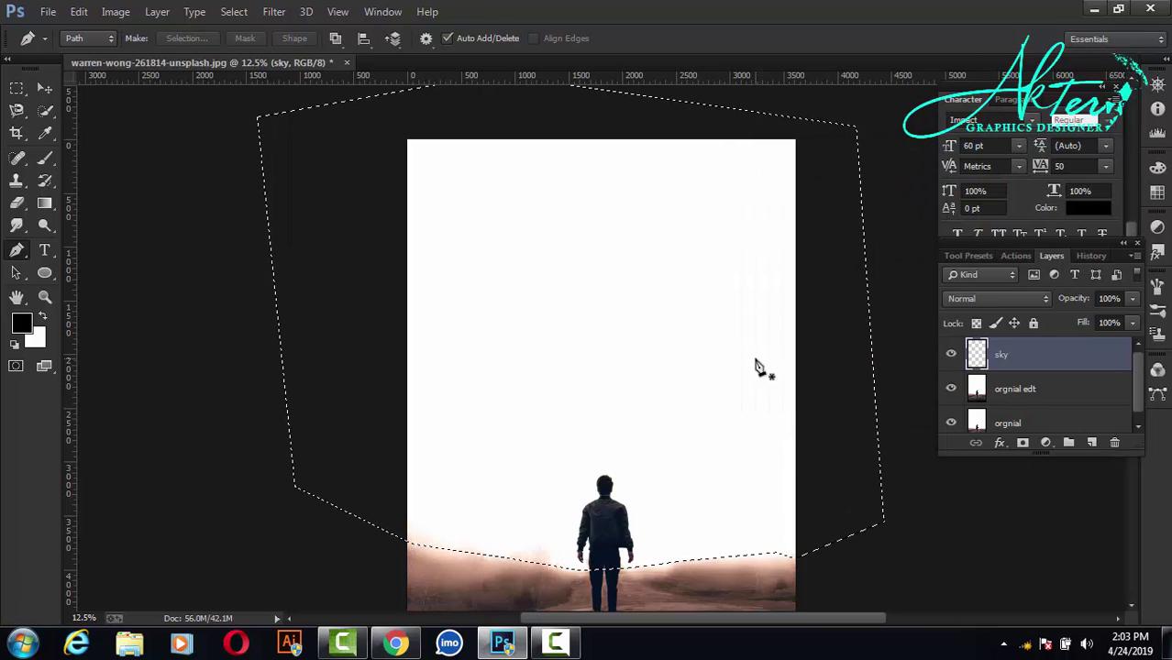
{"action": "key", "text": "alt+BackSpace"}
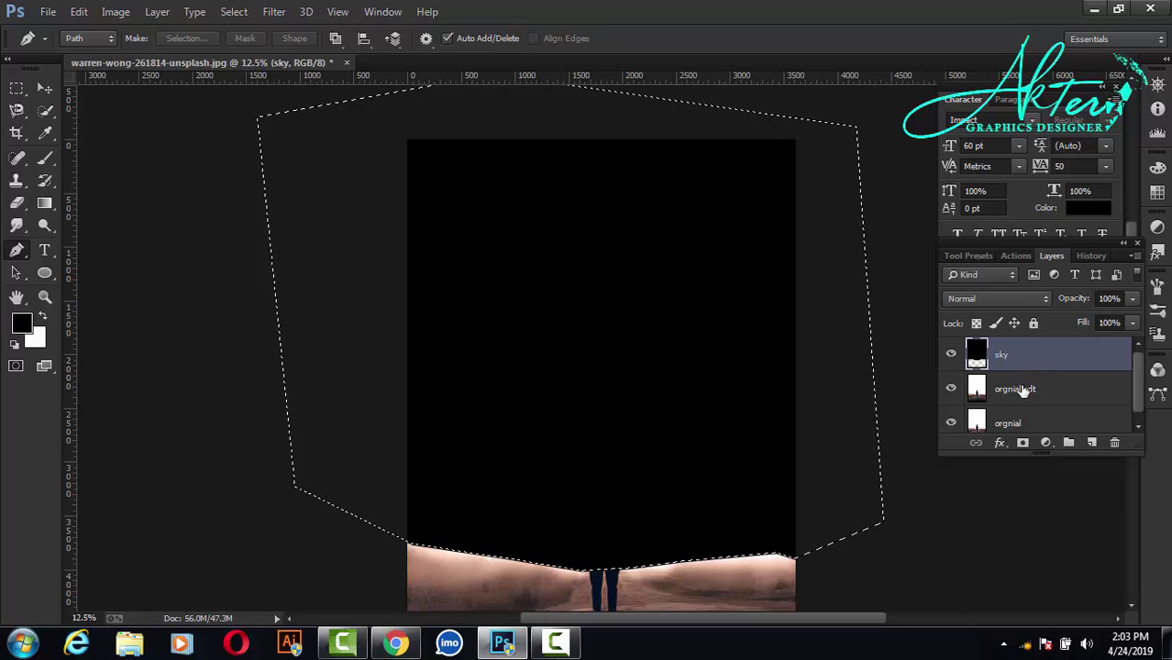
{"action": "left_click", "coordinate": [1023, 390]}
Clear the sky selection and look over the image.
{"action": "key", "text": "ctrl+d"}
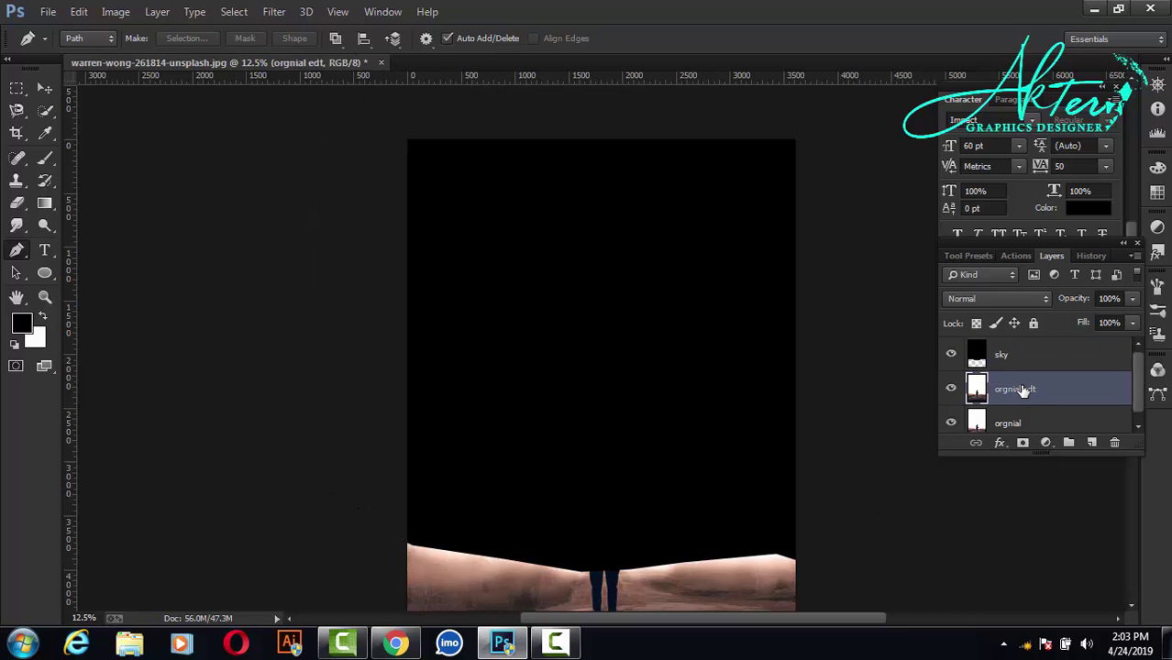
{"action": "scroll", "coordinate": [604, 343], "scroll_direction": "down", "scroll_amount": 1}
{"action": "scroll", "coordinate": [603, 343], "scroll_direction": "down", "scroll_amount": 1}
{"action": "scroll", "coordinate": [604, 343], "scroll_direction": "down", "scroll_amount": 1}
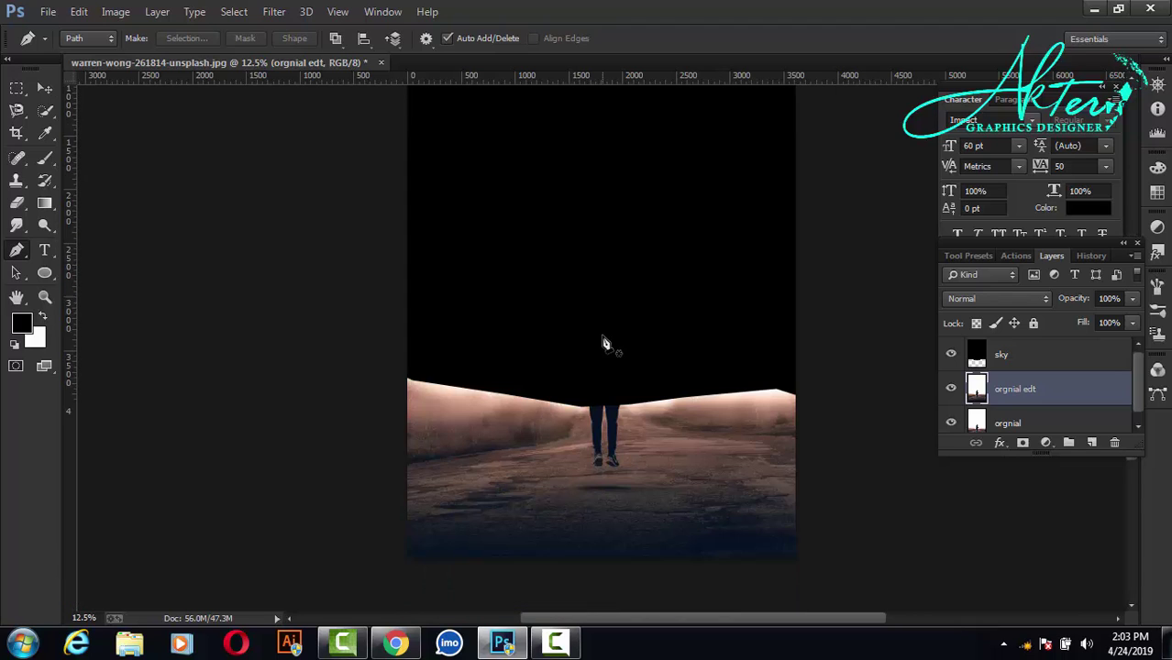
{"action": "scroll", "coordinate": [604, 343], "scroll_direction": "down", "scroll_amount": 1}
{"action": "scroll", "coordinate": [603, 343], "scroll_direction": "down", "scroll_amount": 2}
{"action": "scroll", "coordinate": [603, 343], "scroll_direction": "up", "scroll_amount": 1}
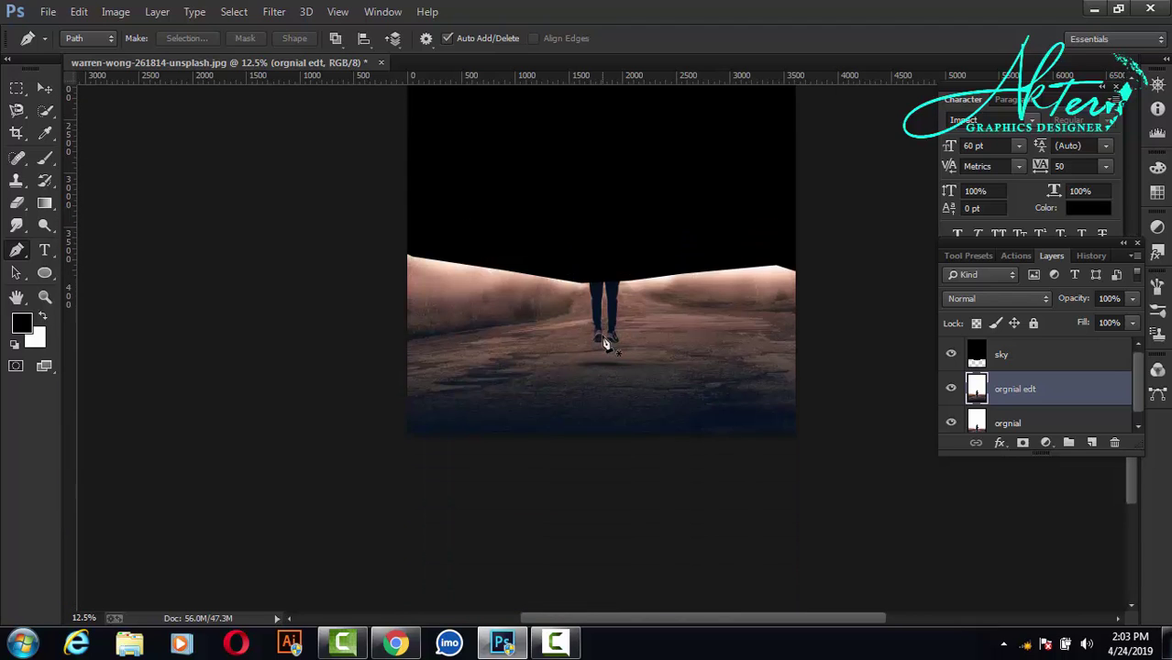
{"action": "scroll", "coordinate": [603, 343], "scroll_direction": "up", "scroll_amount": 2}
{"action": "scroll", "coordinate": [692, 358], "scroll_direction": "down", "scroll_amount": 1}
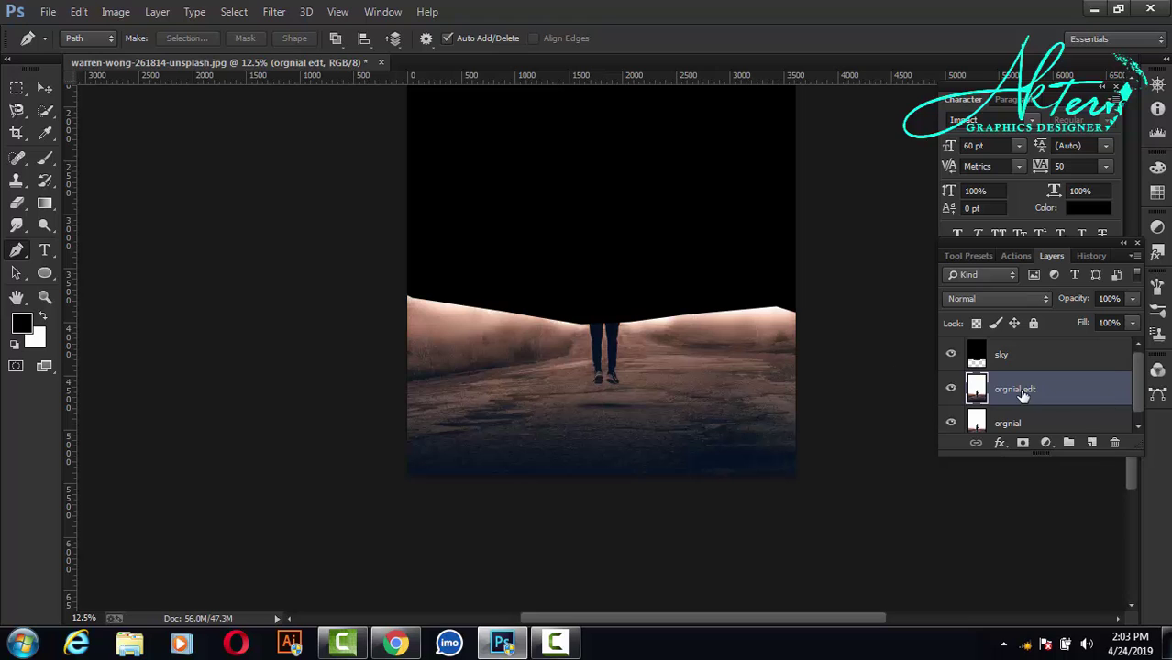
Add a new layer above orgnial edt named 'down1'.
{"action": "left_click", "coordinate": [1010, 355]}
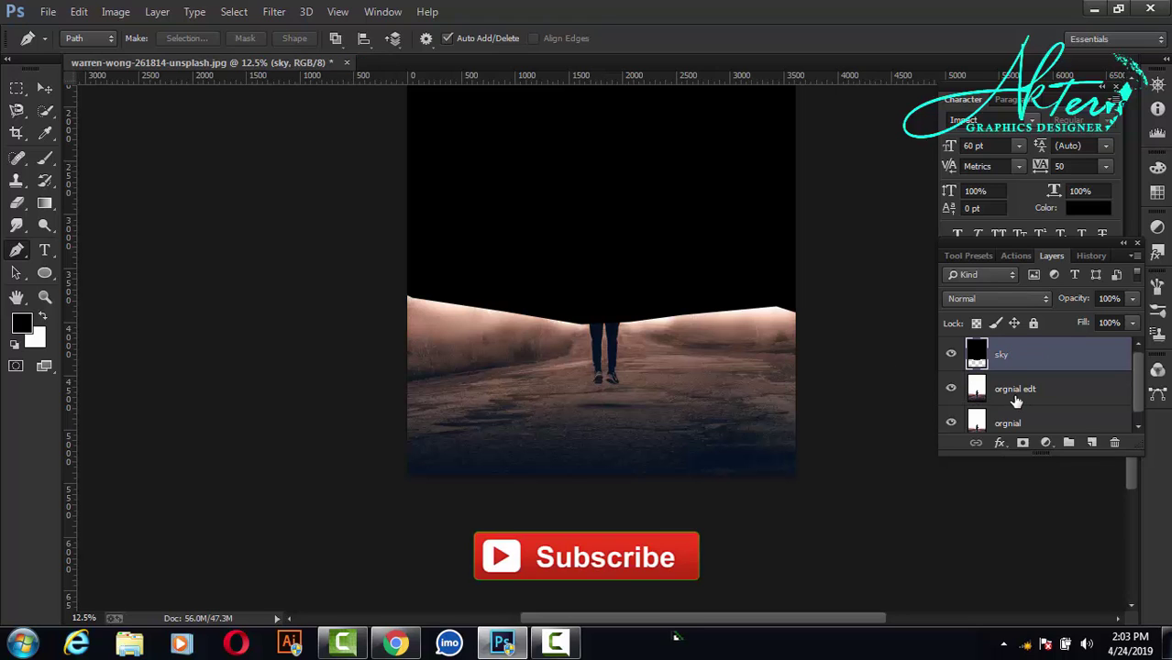
{"action": "left_click", "coordinate": [1009, 399]}
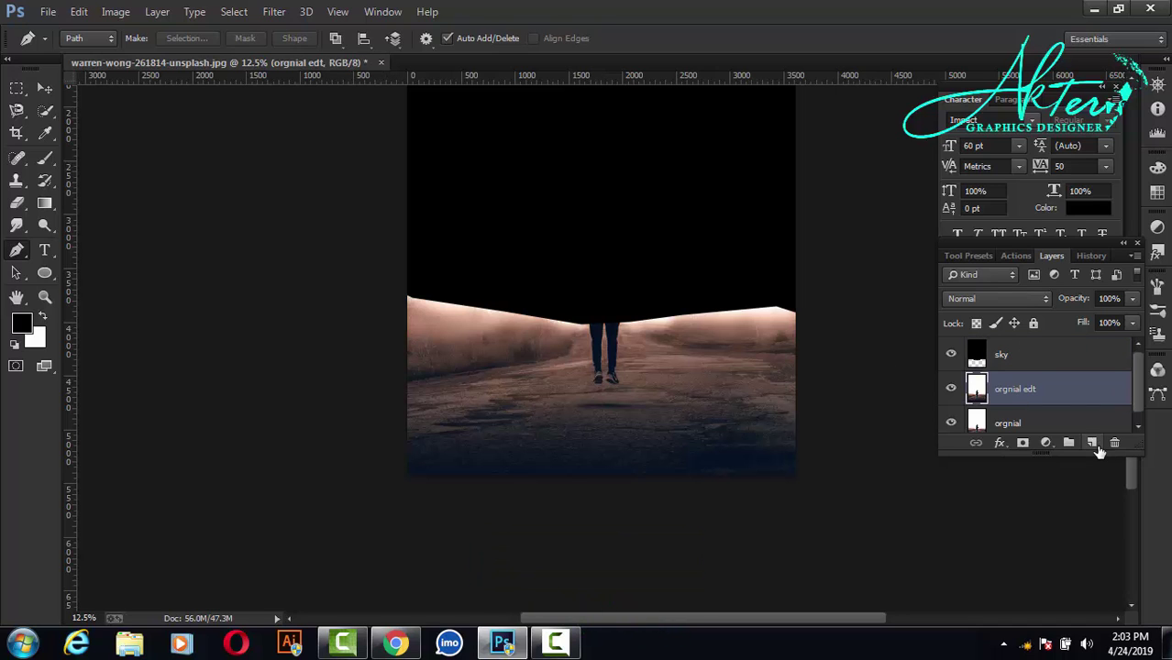
{"action": "left_click", "coordinate": [1092, 444]}
{"action": "double_click", "coordinate": [1009, 390]}
{"action": "type", "text": "down"}
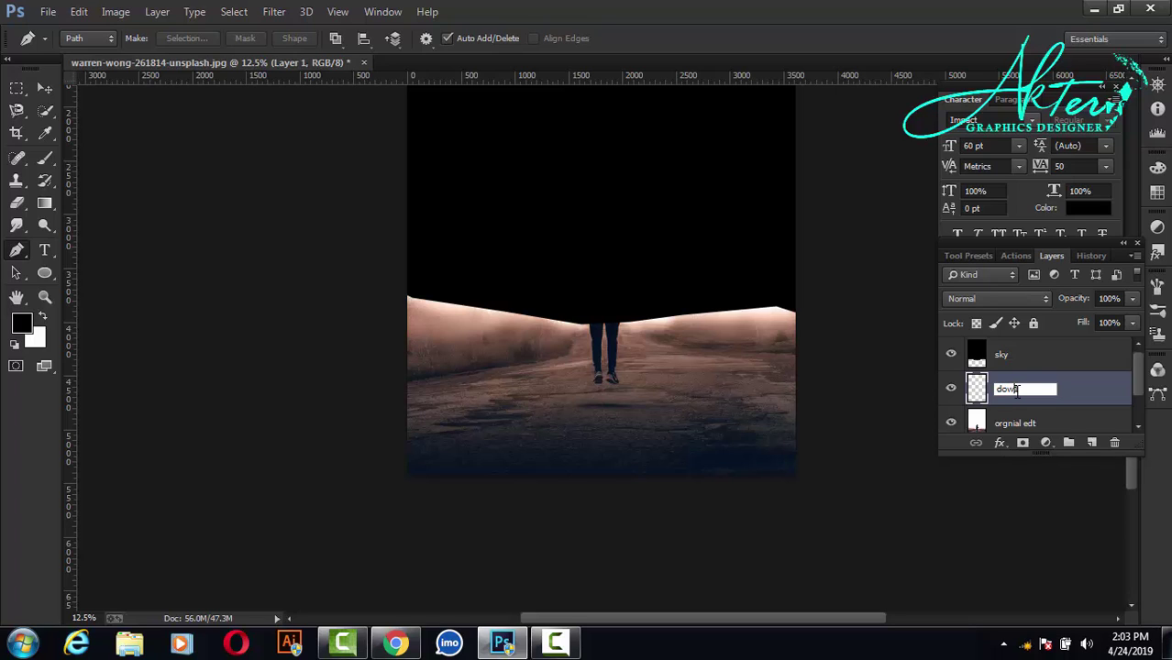
{"action": "left_click", "coordinate": [1061, 420]}
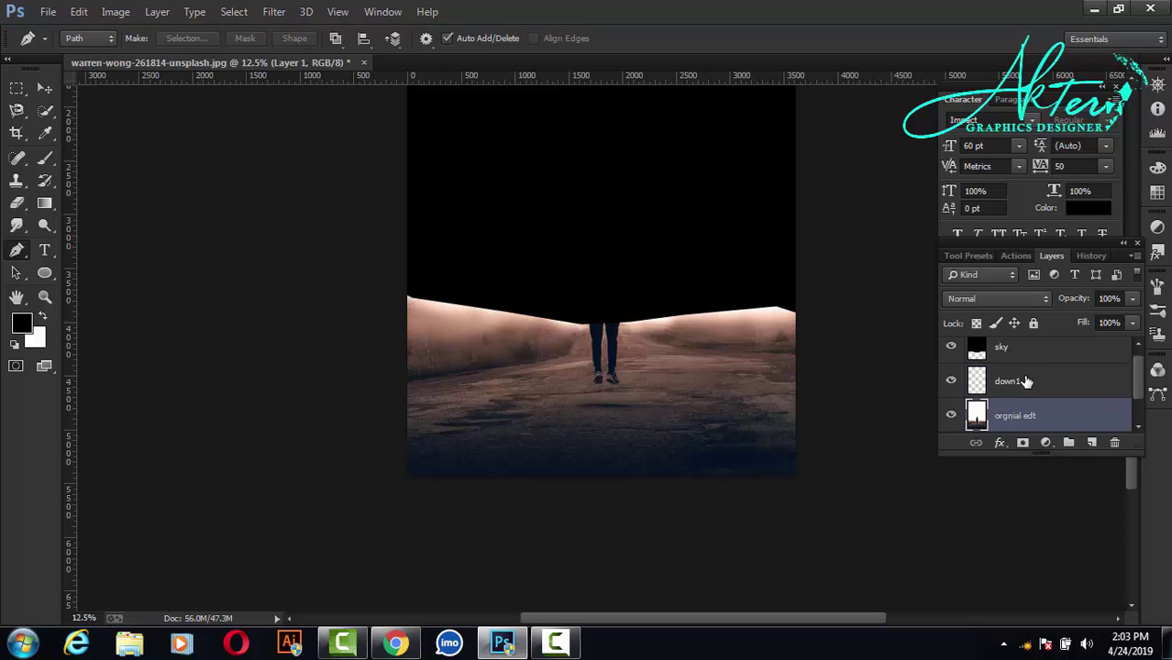
{"action": "left_click", "coordinate": [1021, 386]}
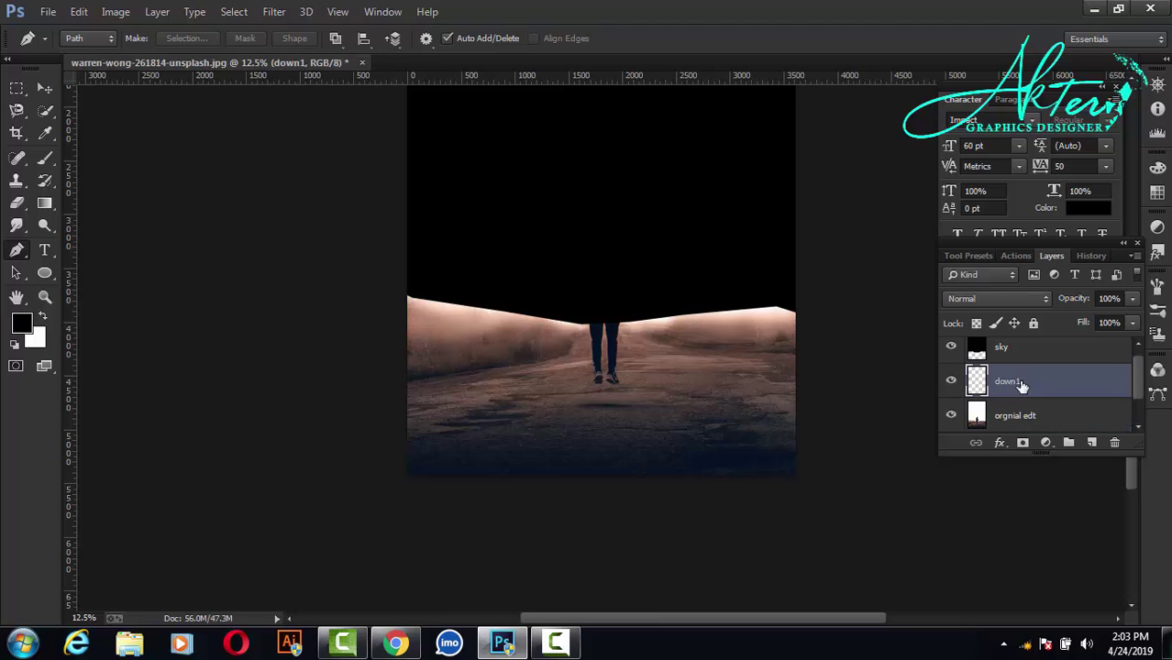
Fill down1 with a black-to-white gradient dragged from top to bottom.
{"action": "left_click", "coordinate": [45, 202]}
{"action": "left_click", "coordinate": [98, 203]}
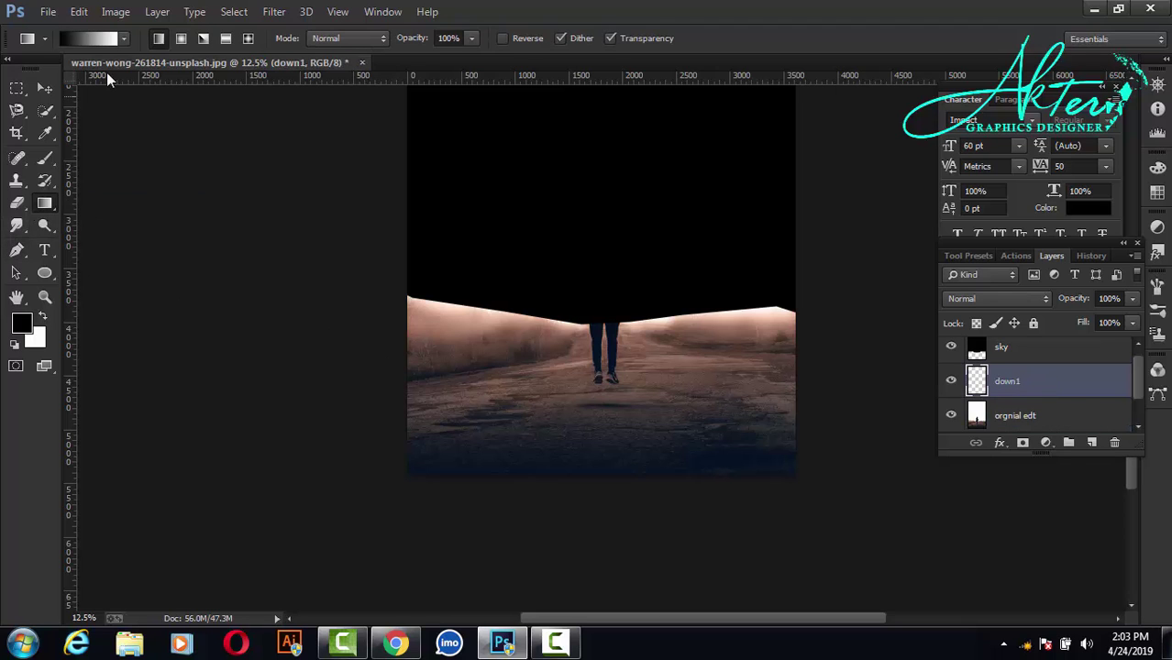
{"action": "left_click", "coordinate": [115, 40]}
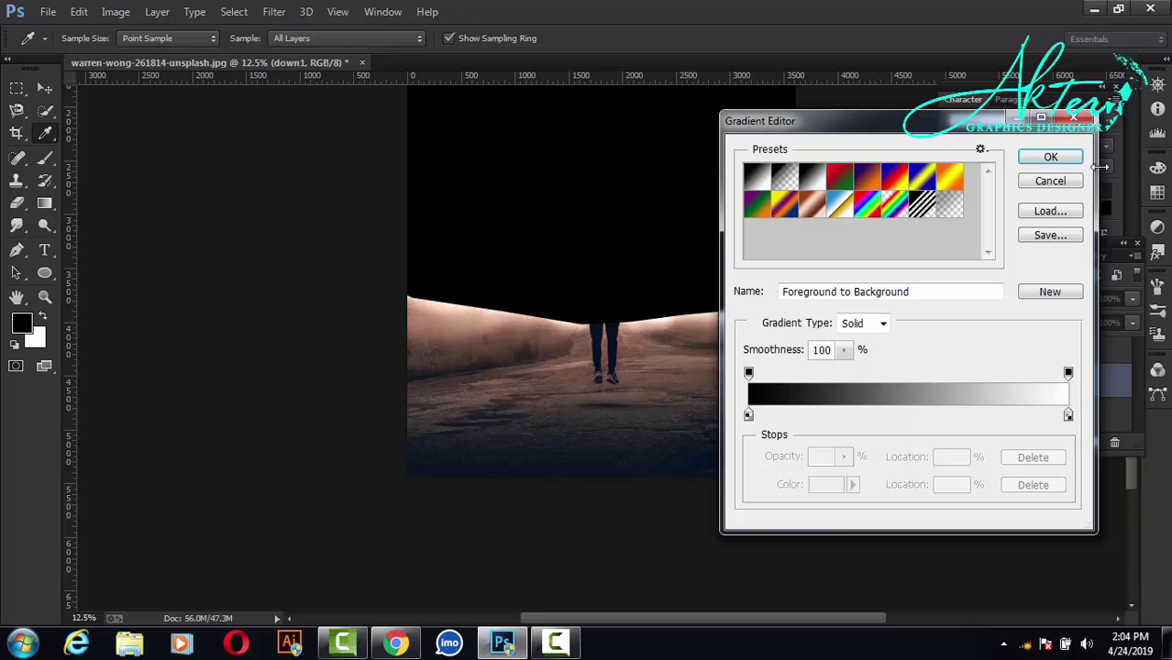
{"action": "left_click", "coordinate": [1051, 158]}
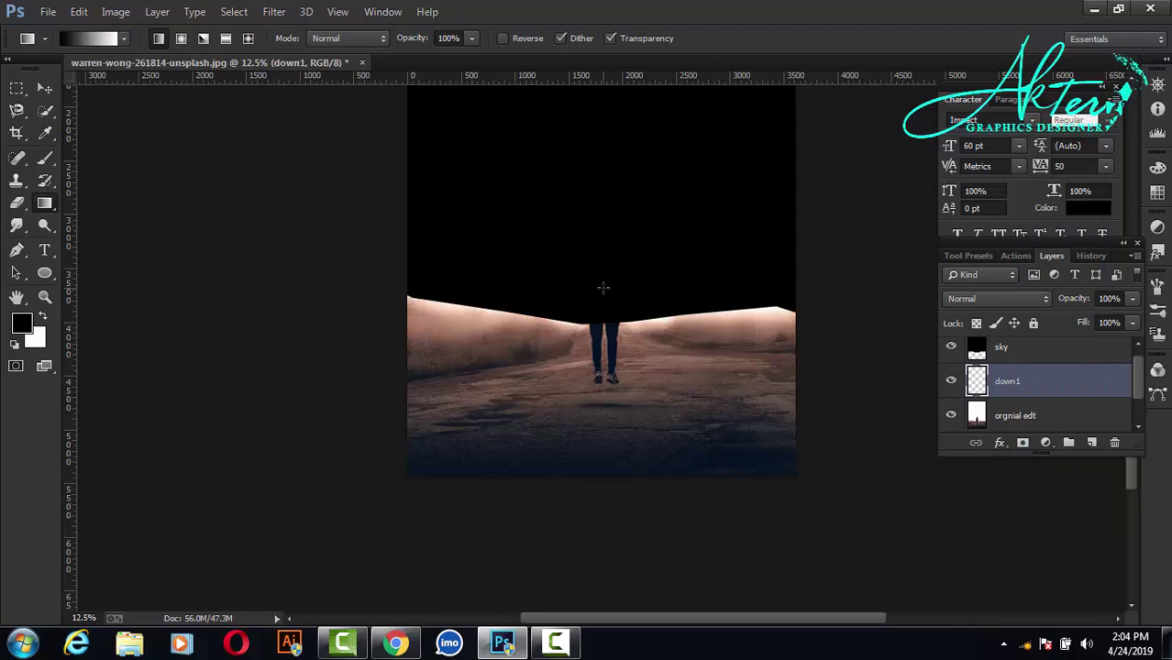
{"action": "left_click_drag", "start_coordinate": [617, 483], "coordinate": [601, 571]}
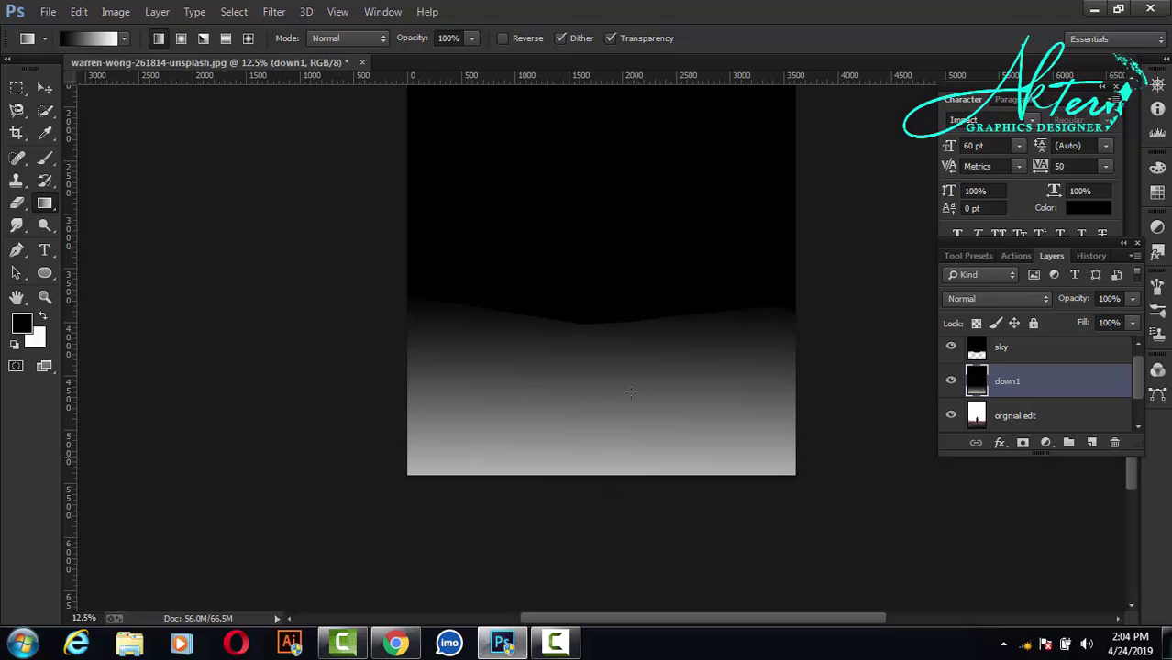
{"action": "scroll", "coordinate": [630, 392], "scroll_direction": "up", "scroll_amount": 5}
{"action": "scroll", "coordinate": [630, 393], "scroll_direction": "down", "scroll_amount": 2}
{"action": "scroll", "coordinate": [630, 393], "scroll_direction": "up", "scroll_amount": 2}
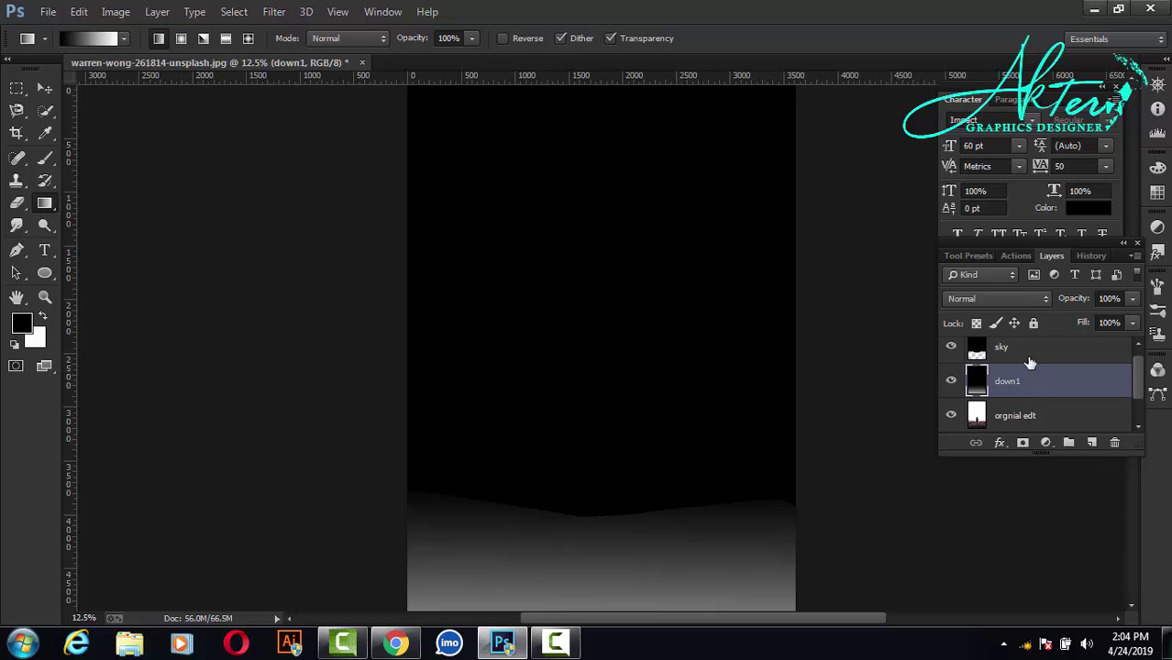
{"action": "left_click", "coordinate": [1027, 354]}
{"action": "left_click", "coordinate": [1021, 399]}
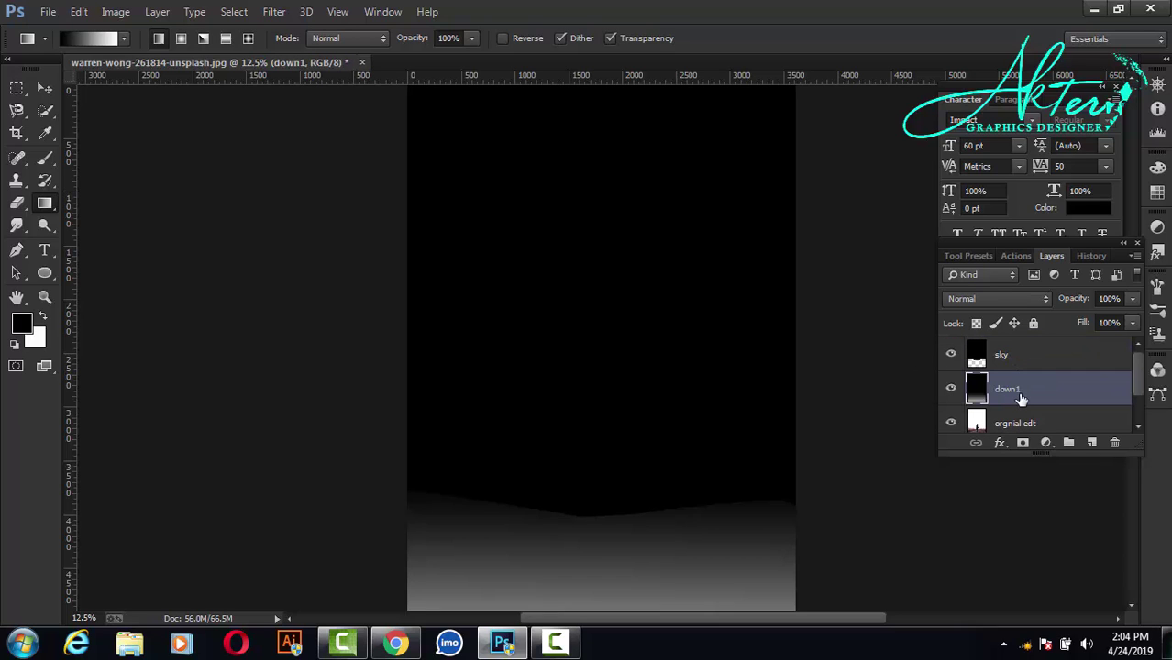
{"action": "key", "text": "ctrl+minus"}
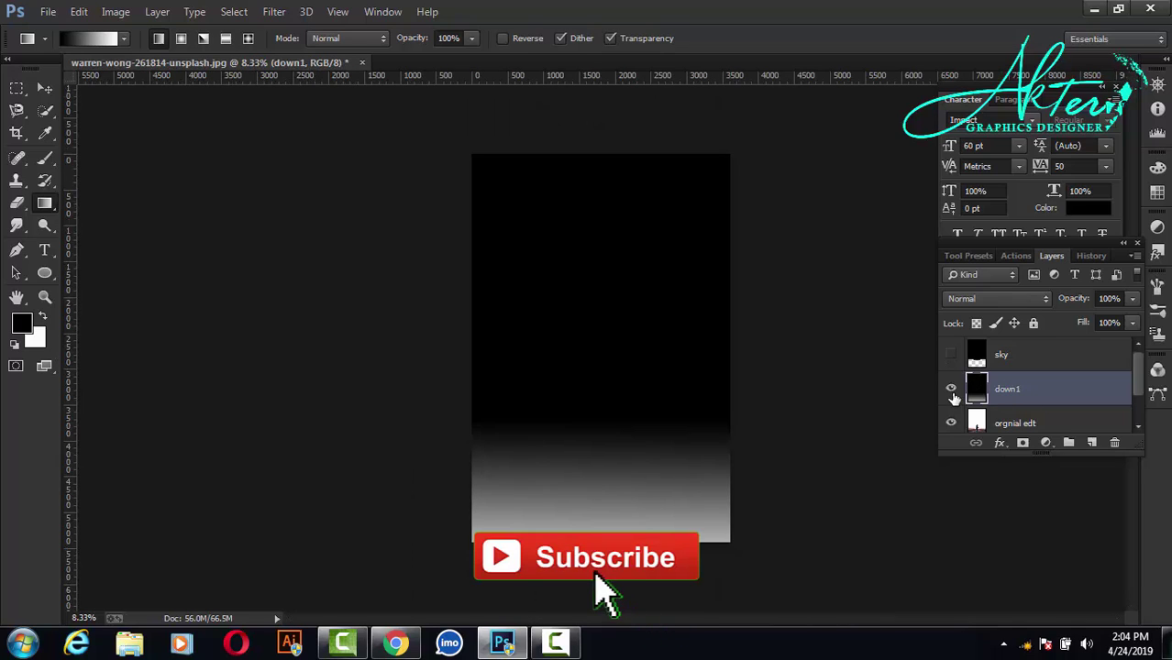
Hide down1, select orgnial edt, and zoom in to frame the man full-body.
{"action": "left_click", "coordinate": [952, 391]}
{"action": "scroll", "coordinate": [1026, 419], "scroll_direction": "down", "scroll_amount": 1}
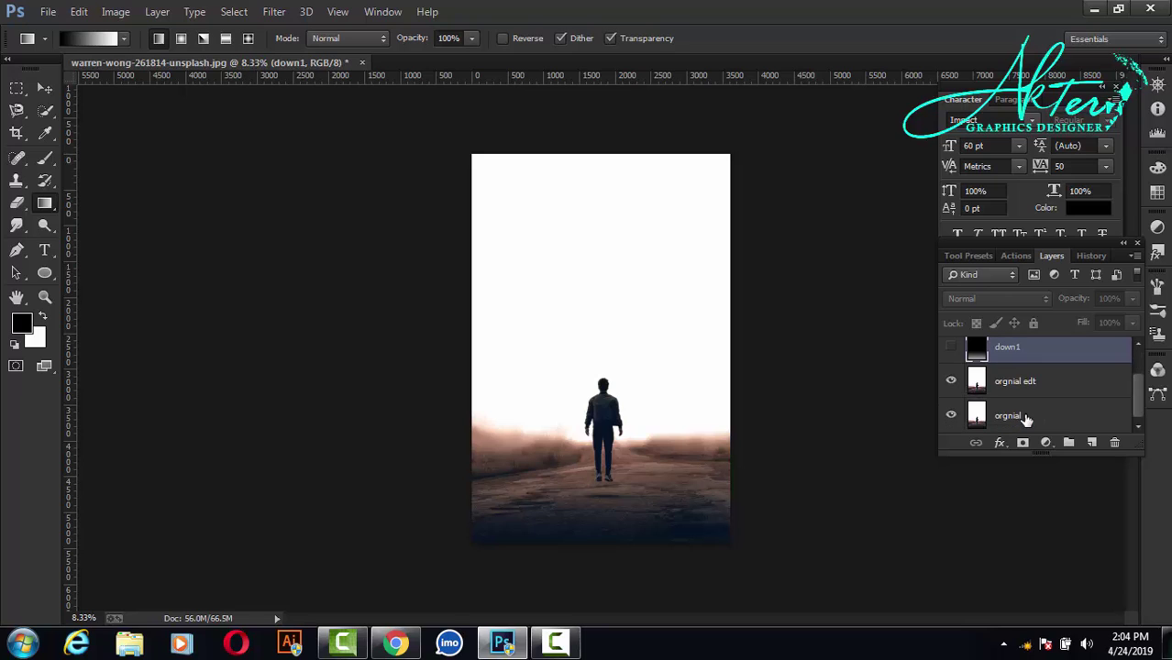
{"action": "left_click", "coordinate": [1040, 387]}
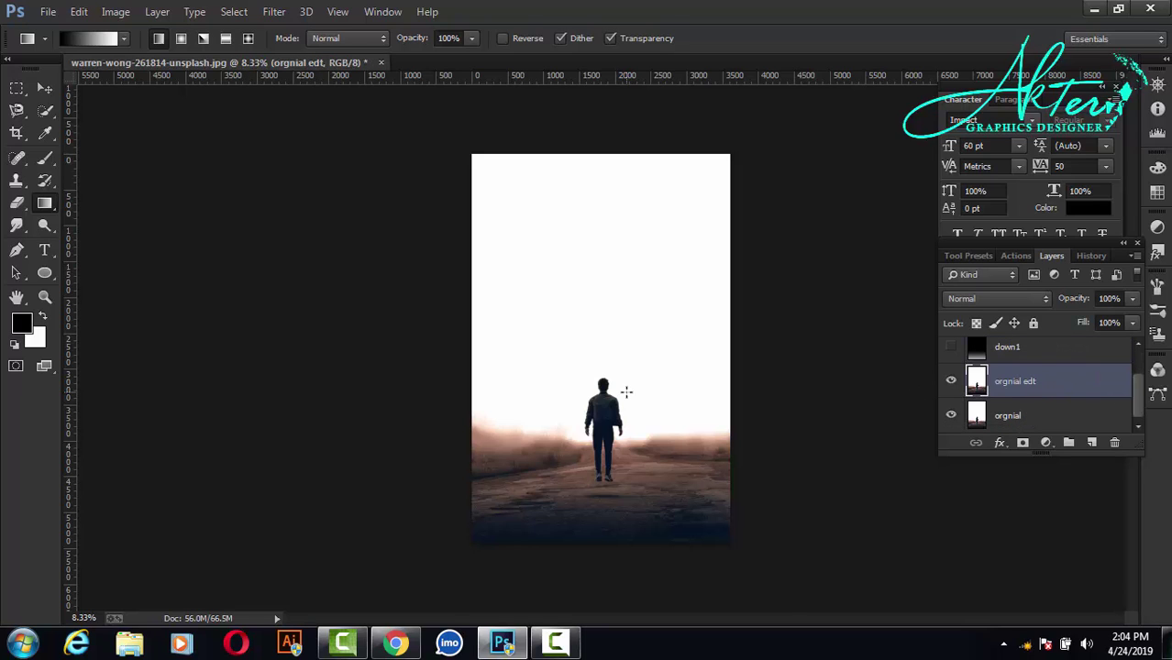
{"action": "key", "text": "ctrl+plus"}
{"action": "key", "text": "ctrl+plus"}
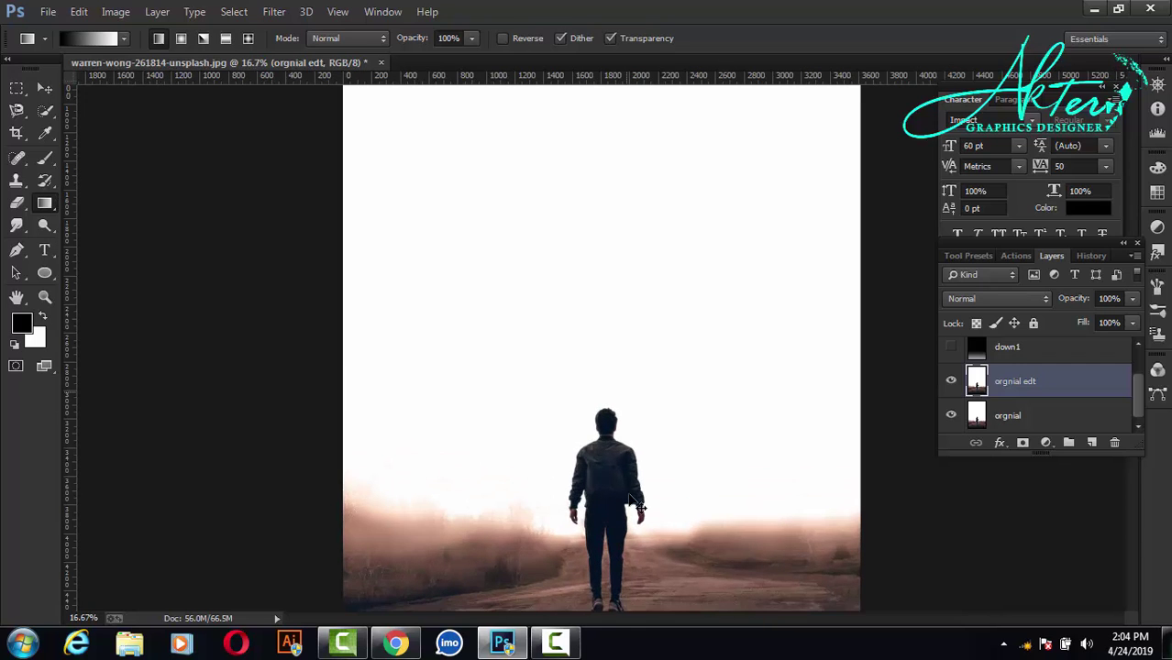
{"action": "key", "text": "ctrl+plus"}
{"action": "key", "text": "ctrl+plus"}
{"action": "key", "text": "ctrl+plus"}
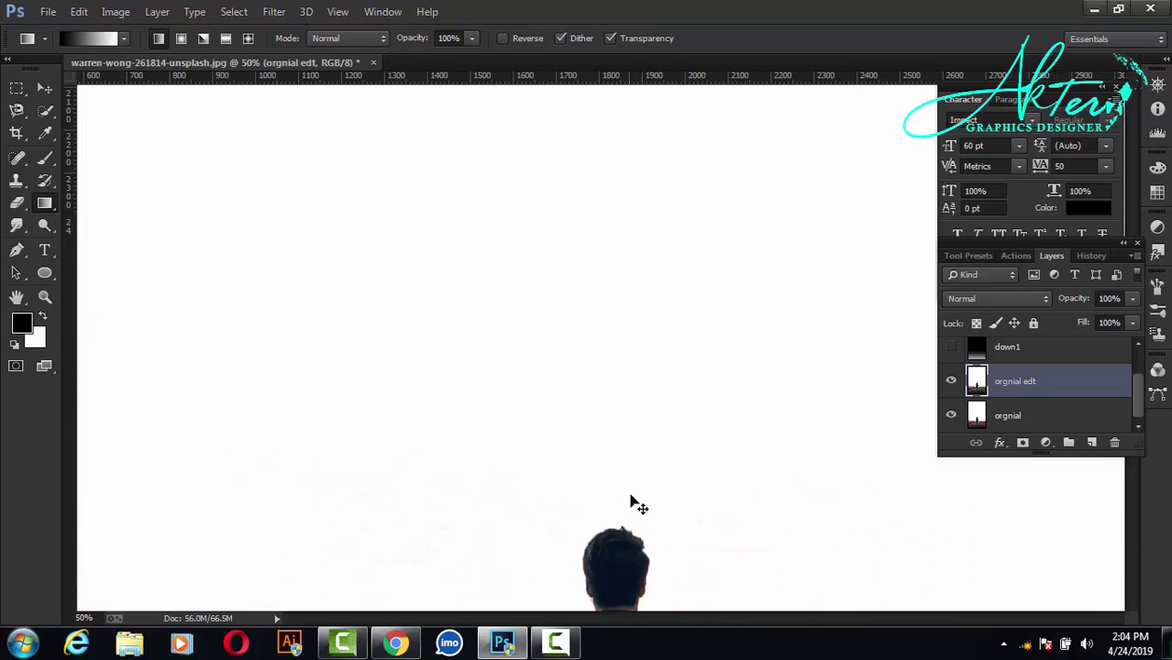
{"action": "left_click_drag", "start_coordinate": [660, 514], "coordinate": [651, 267]}
{"action": "left_click_drag", "start_coordinate": [645, 449], "coordinate": [648, 319]}
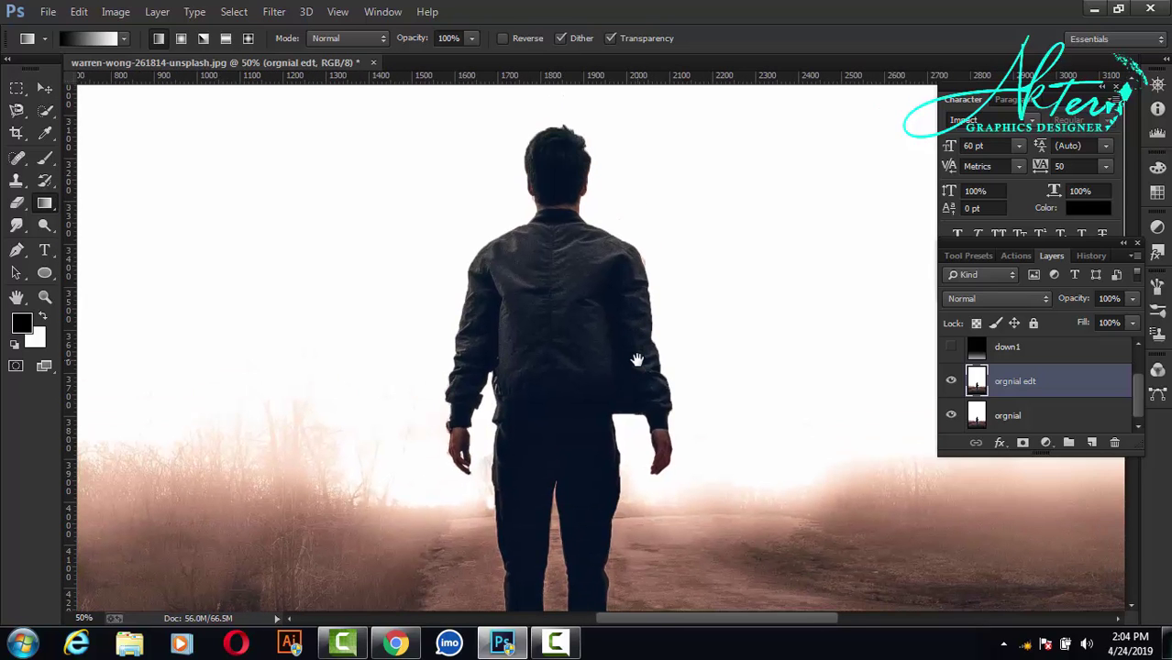
Quick-select the man's body, adding both shoes to the selection.
{"action": "left_click", "coordinate": [45, 111]}
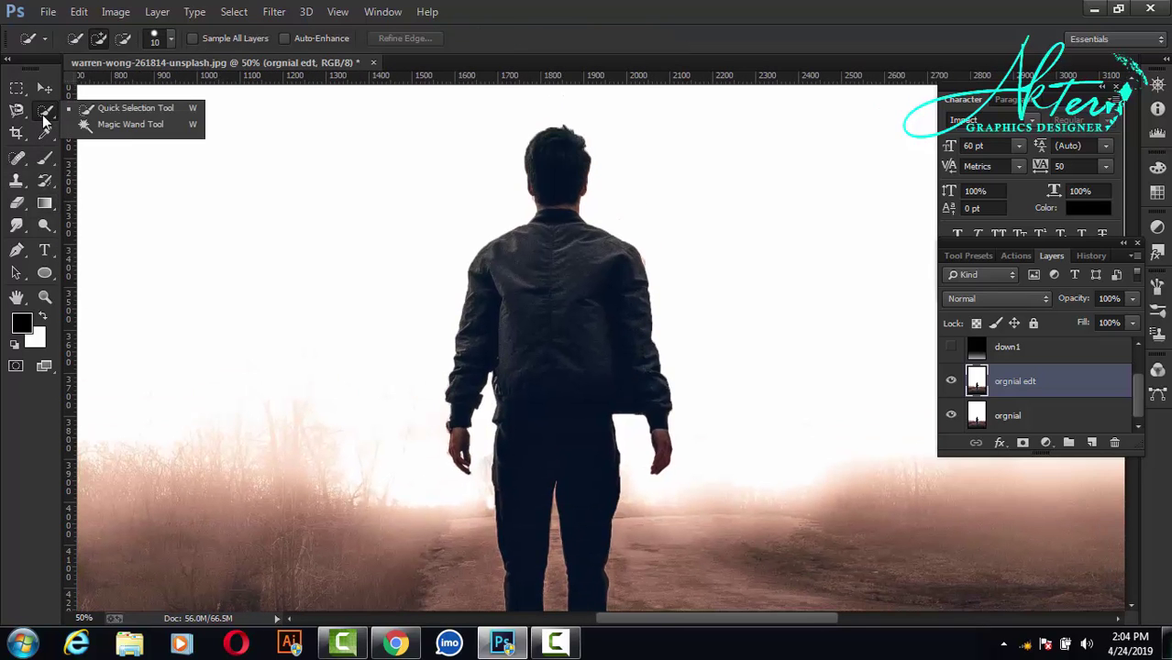
{"action": "left_click", "coordinate": [138, 110]}
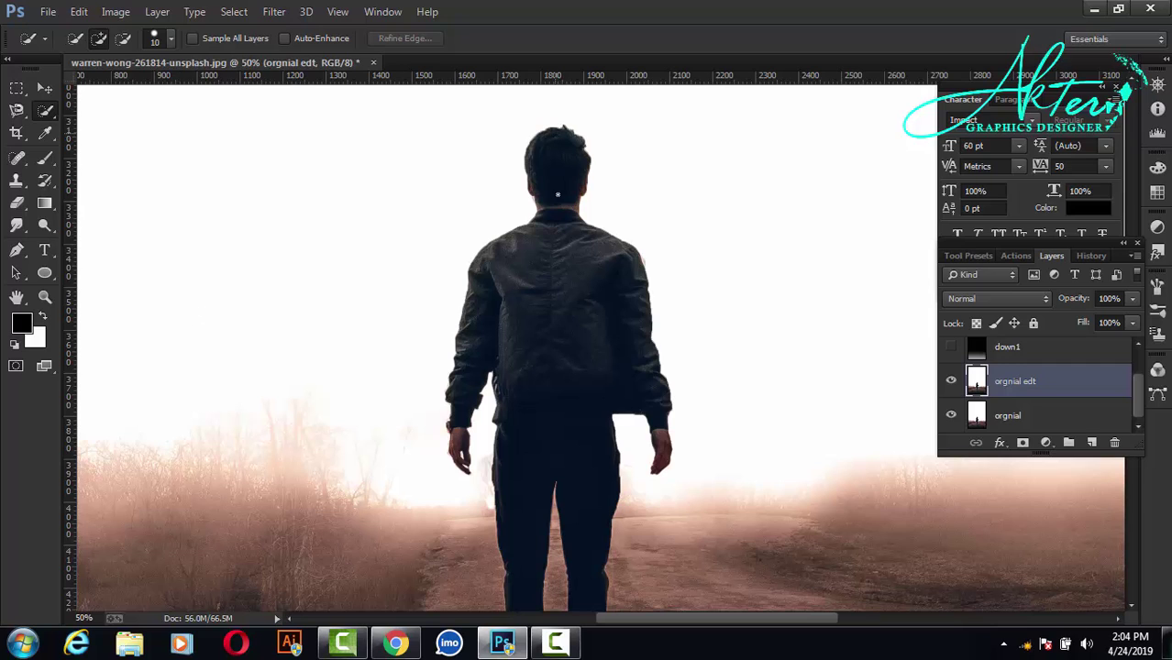
{"action": "left_click_drag", "start_coordinate": [554, 318], "coordinate": [560, 446]}
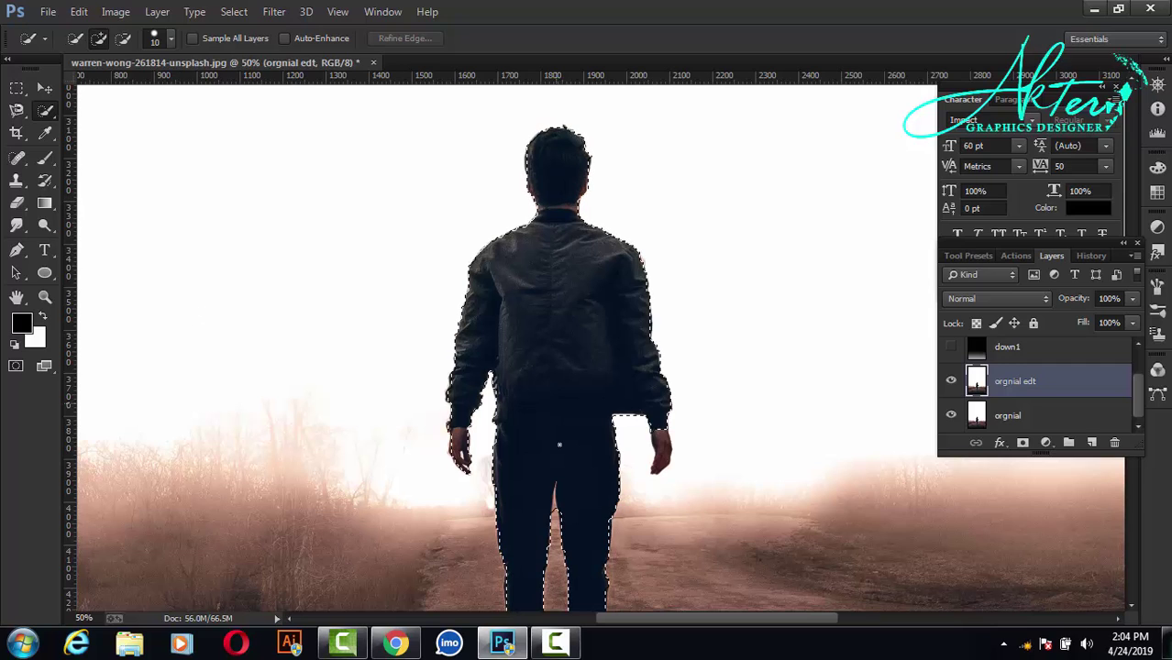
{"action": "scroll", "coordinate": [559, 446], "scroll_direction": "down", "scroll_amount": 1}
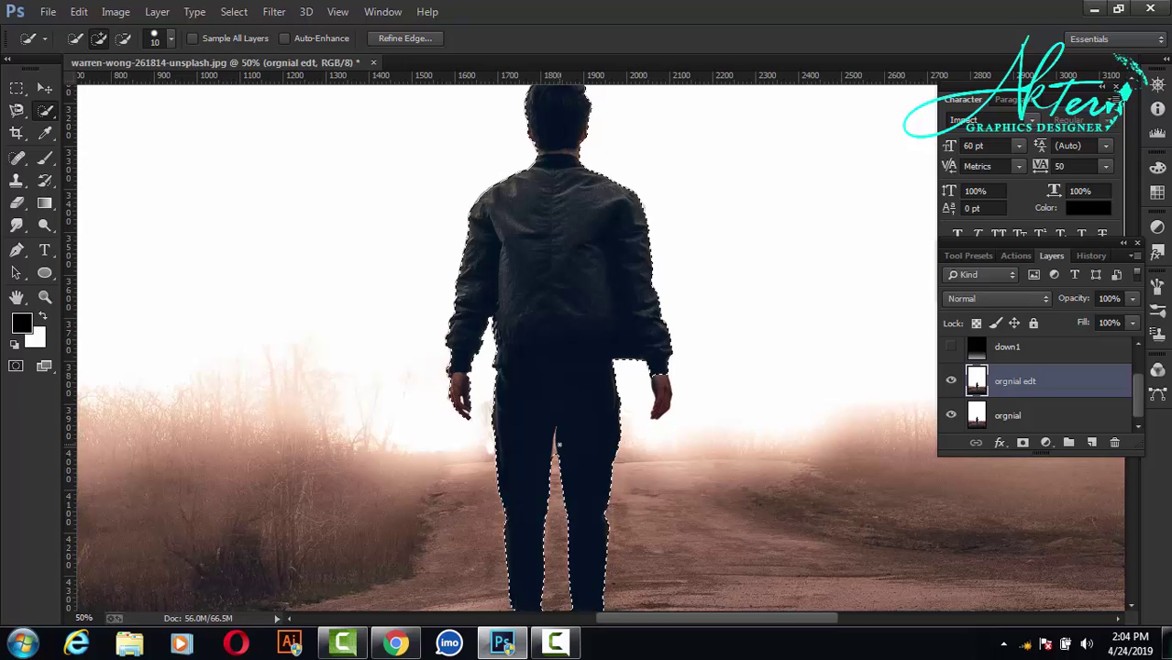
{"action": "scroll", "coordinate": [559, 446], "scroll_direction": "down", "scroll_amount": 1}
{"action": "scroll", "coordinate": [559, 446], "scroll_direction": "down", "scroll_amount": 2}
{"action": "scroll", "coordinate": [559, 446], "scroll_direction": "down", "scroll_amount": 1}
{"action": "scroll", "coordinate": [569, 422], "scroll_direction": "down", "scroll_amount": 1}
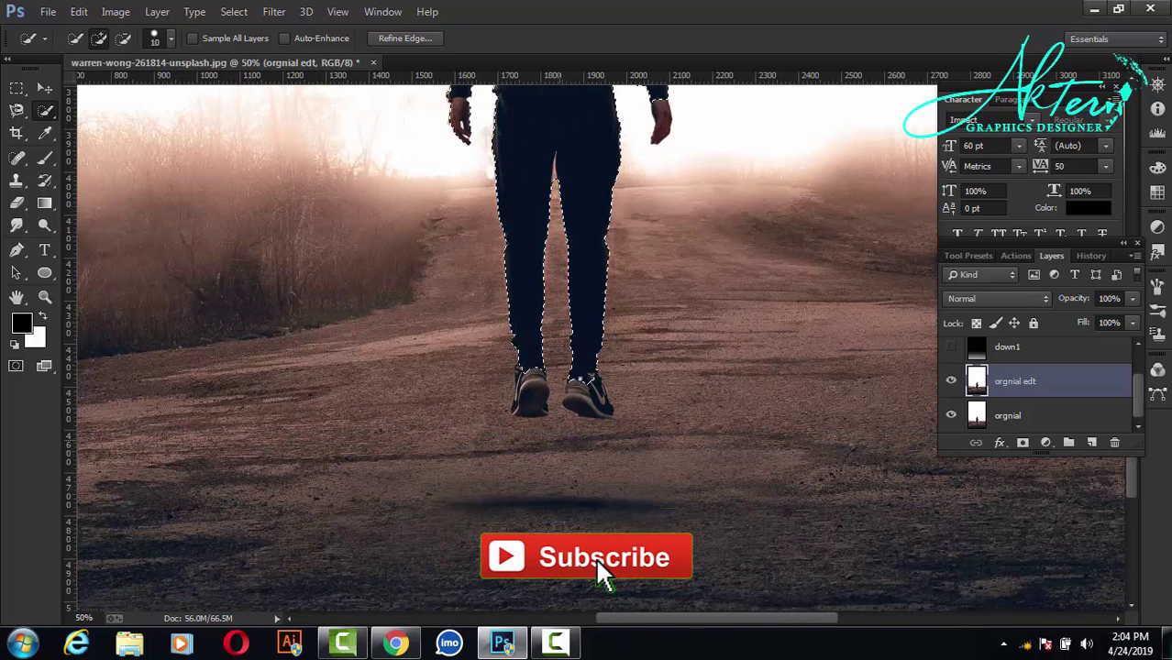
{"action": "left_click_drag", "start_coordinate": [576, 395], "coordinate": [598, 401]}
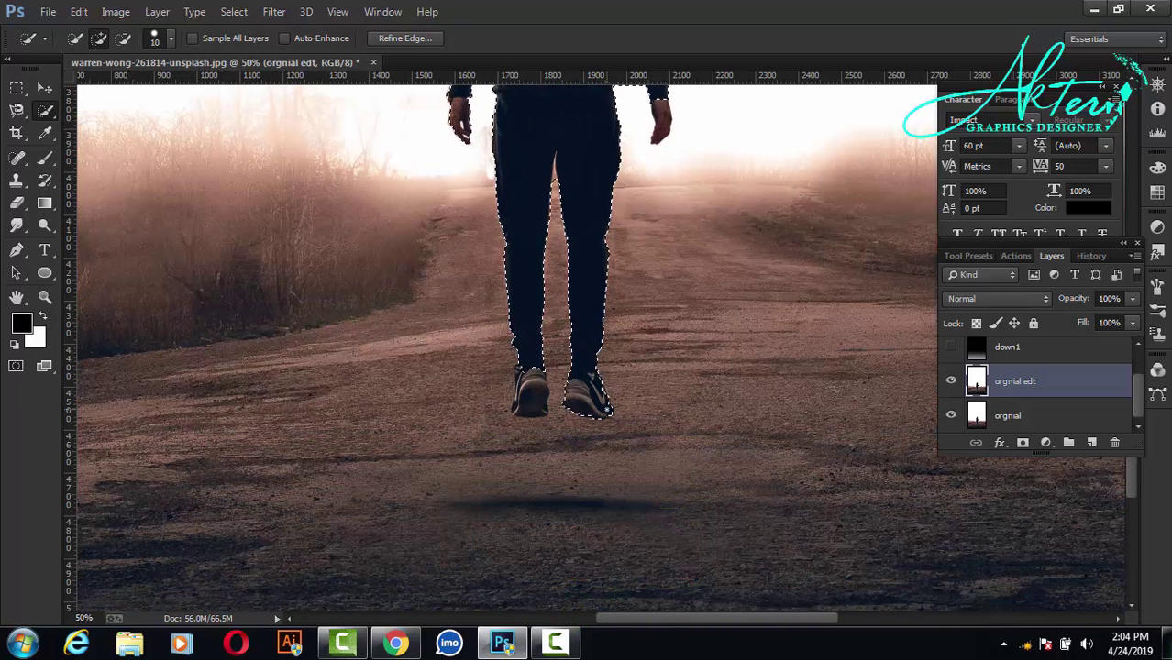
{"action": "left_click", "coordinate": [530, 371]}
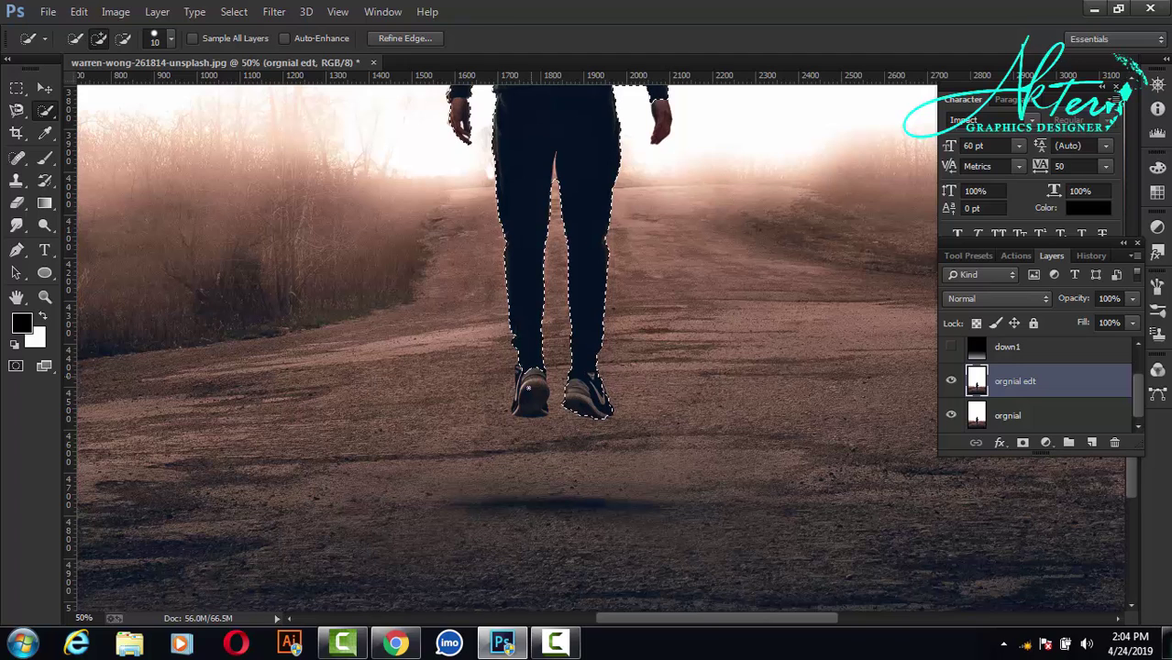
{"action": "left_click_drag", "start_coordinate": [524, 397], "coordinate": [518, 404]}
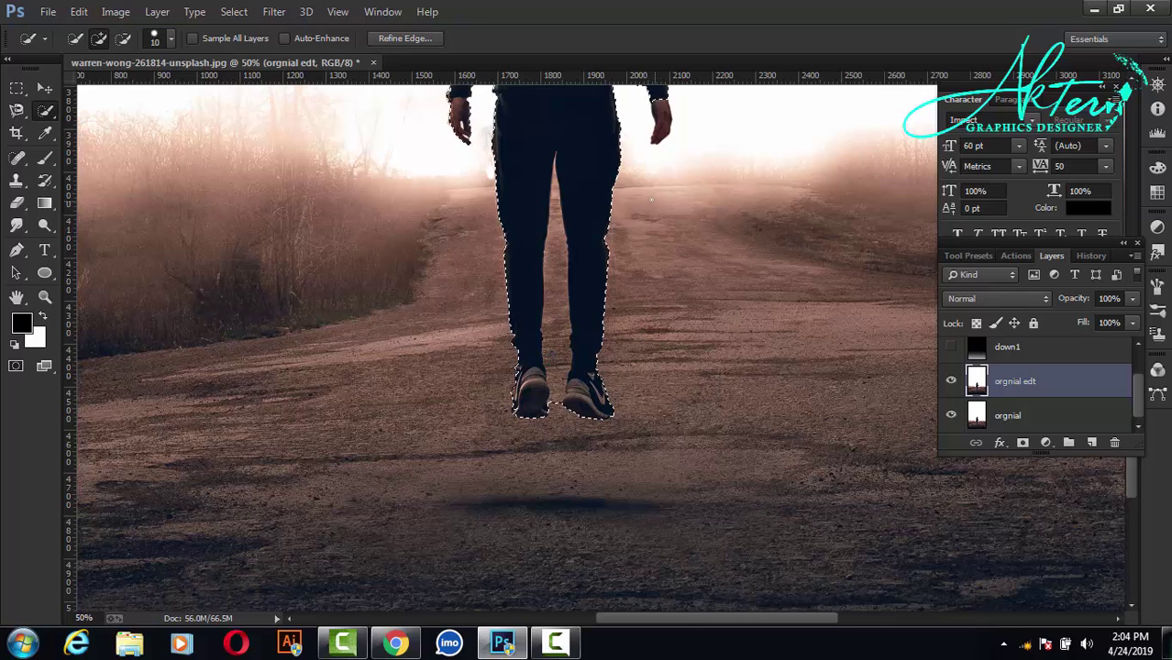
Refine the selection around the legs and shoes using Add and Subtract modes.
{"action": "scroll", "coordinate": [610, 330], "scroll_direction": "up", "scroll_amount": 3}
{"action": "scroll", "coordinate": [610, 332], "scroll_direction": "up", "scroll_amount": 3}
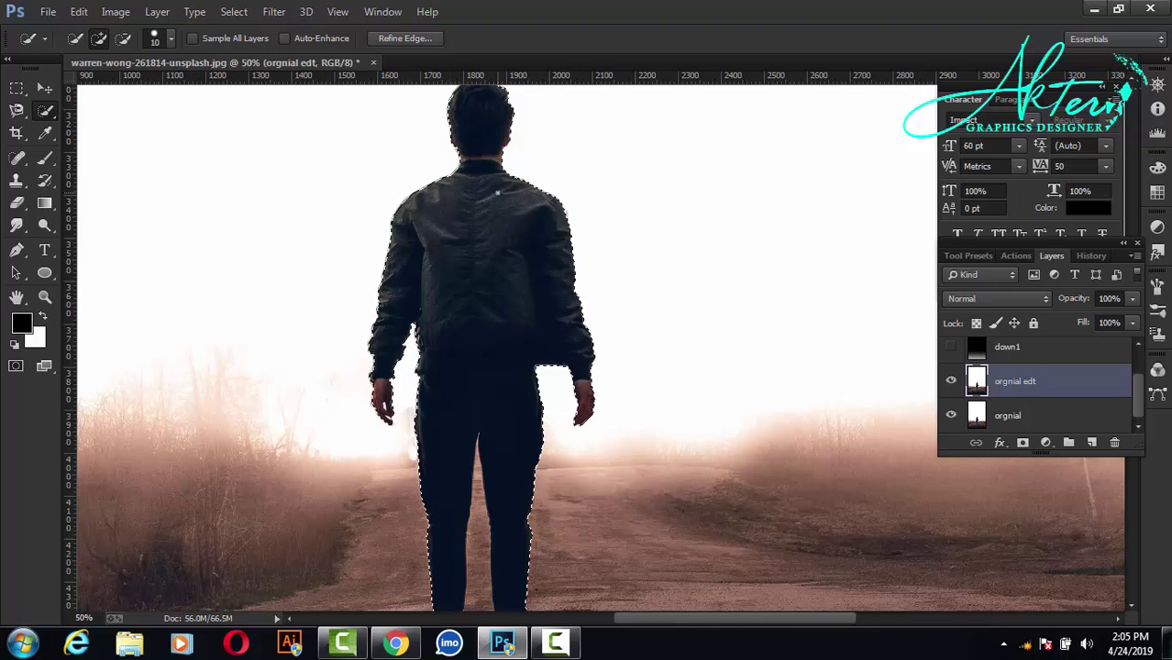
{"action": "scroll", "coordinate": [460, 214], "scroll_direction": "up", "scroll_amount": 3}
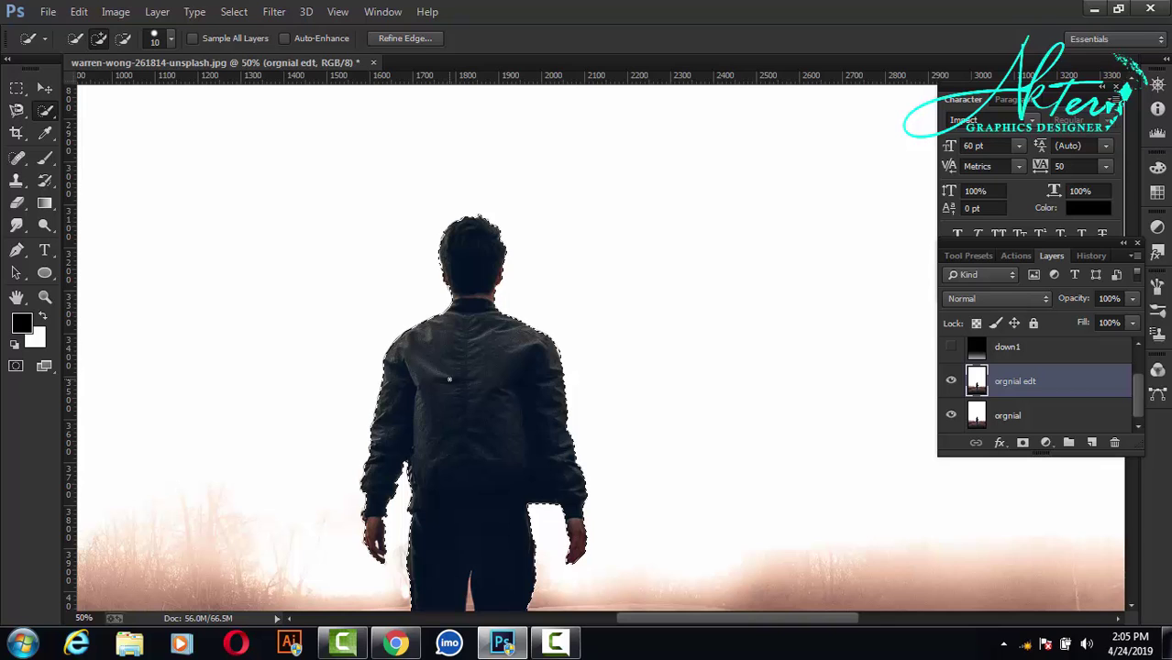
{"action": "scroll", "coordinate": [449, 379], "scroll_direction": "down", "scroll_amount": 3}
{"action": "scroll", "coordinate": [449, 379], "scroll_direction": "down", "scroll_amount": 3}
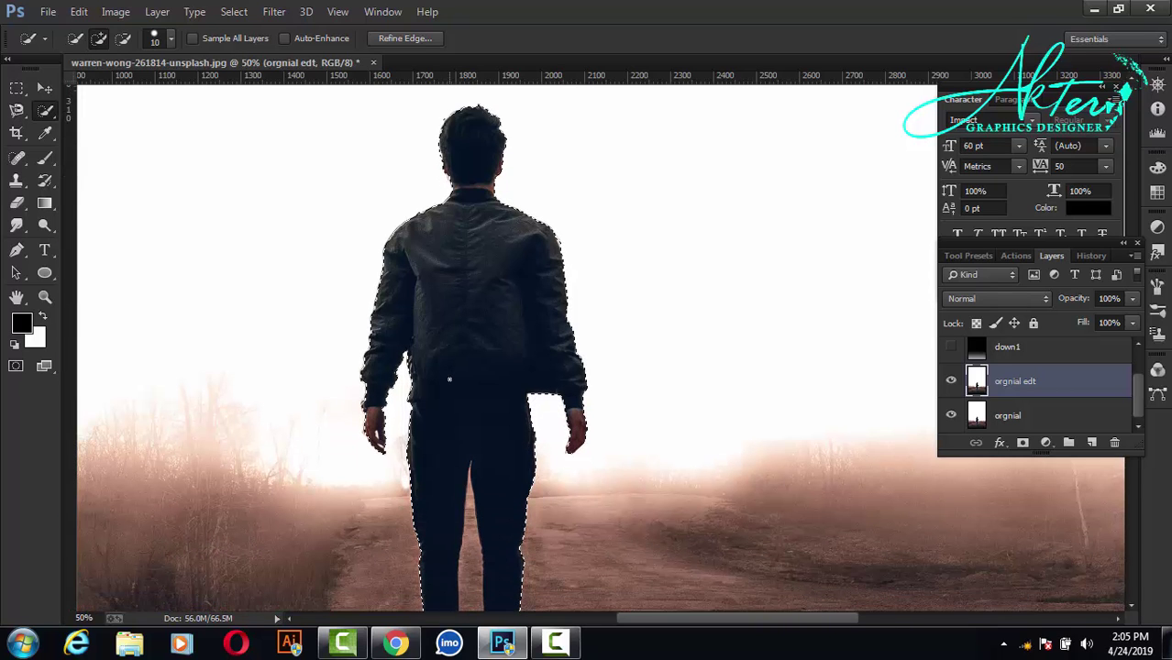
{"action": "scroll", "coordinate": [450, 378], "scroll_direction": "down", "scroll_amount": 3}
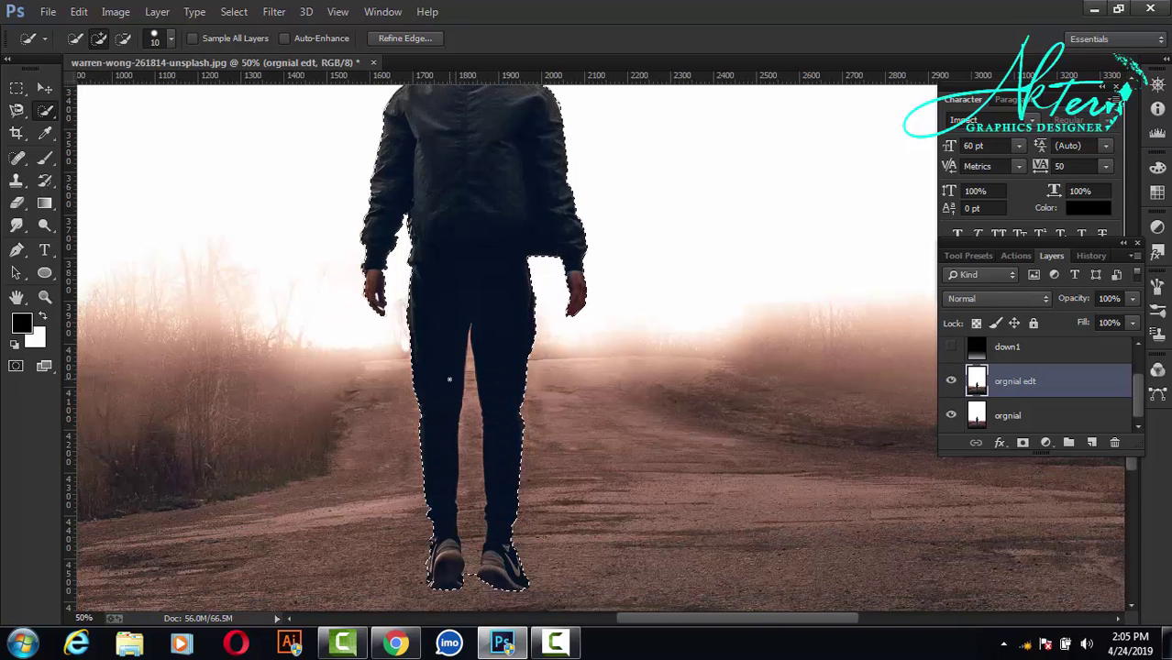
{"action": "key", "text": "ctrl+minus"}
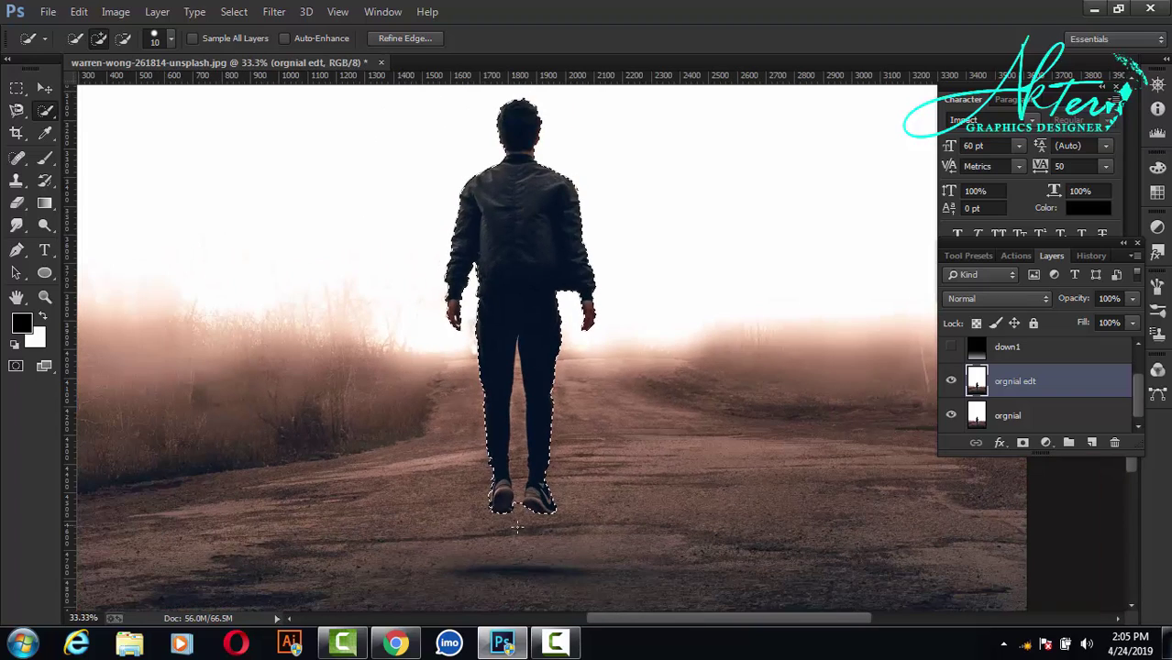
{"action": "key", "text": "ctrl+plus"}
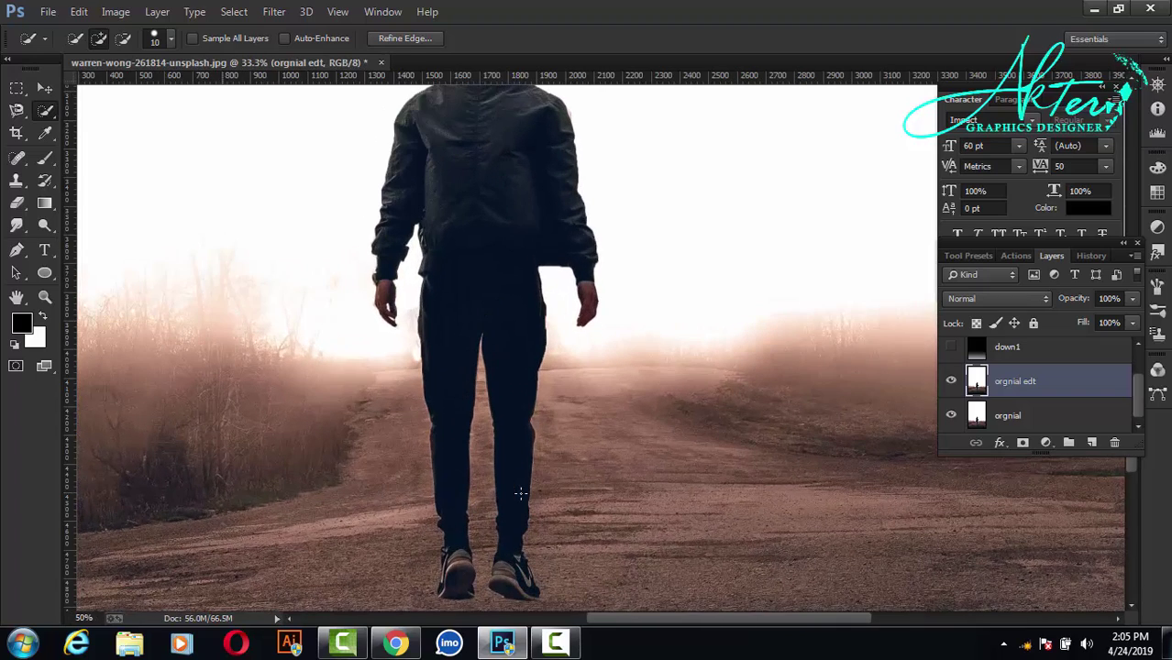
{"action": "left_click_drag", "start_coordinate": [500, 460], "coordinate": [503, 416]}
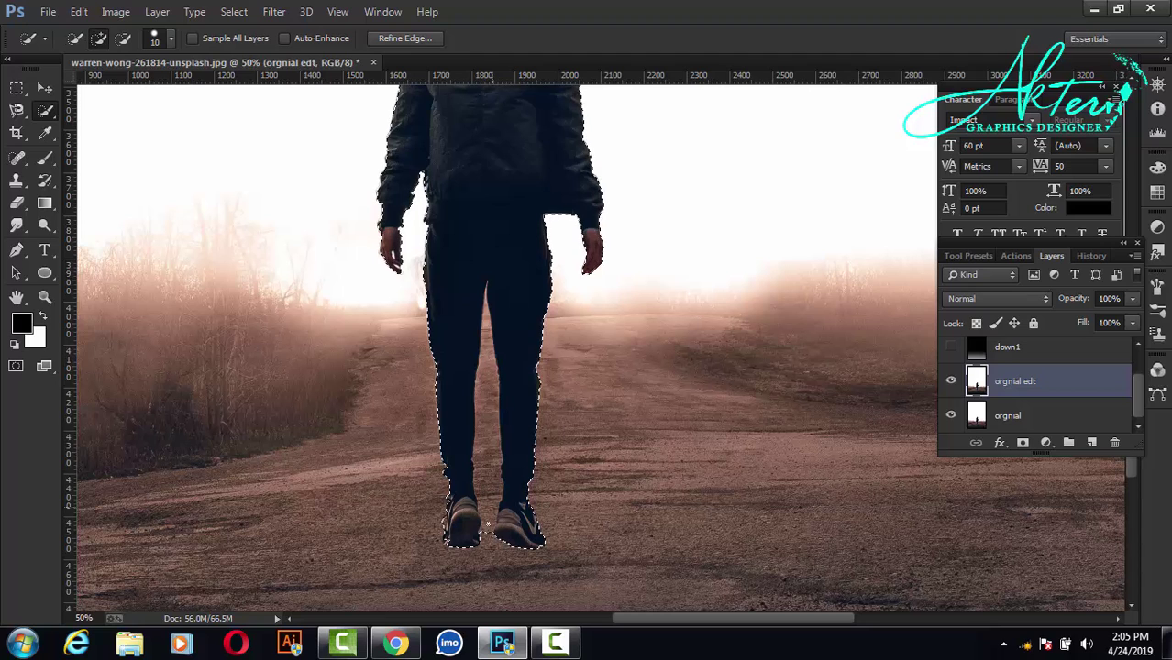
{"action": "left_click", "coordinate": [97, 40]}
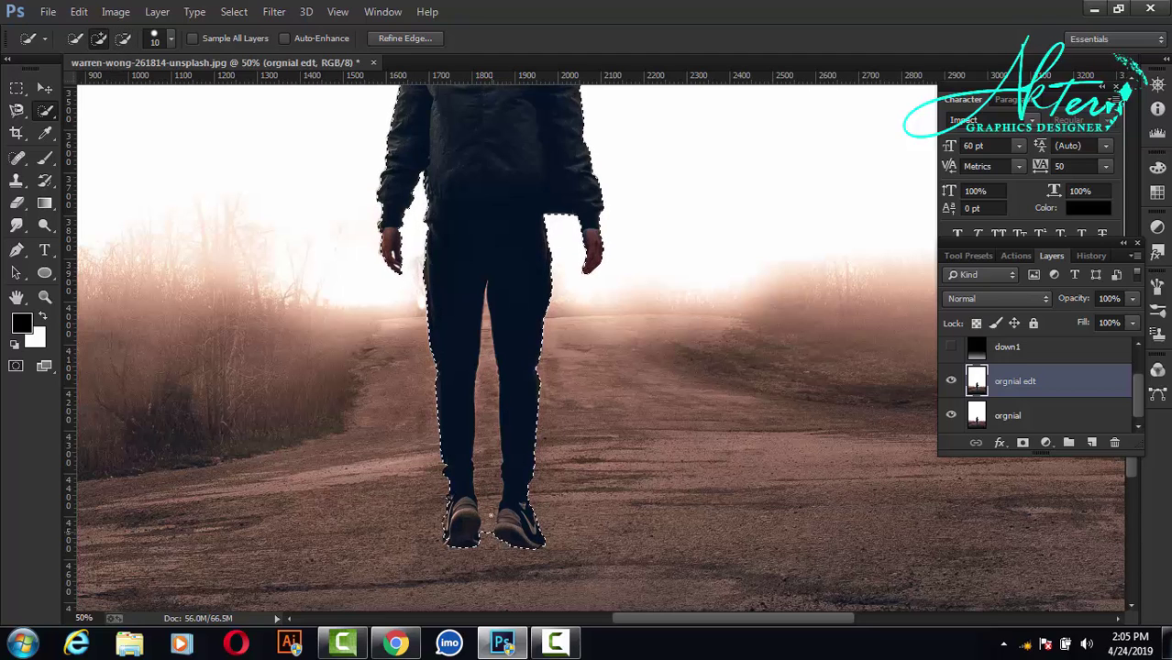
{"action": "left_click", "coordinate": [120, 42]}
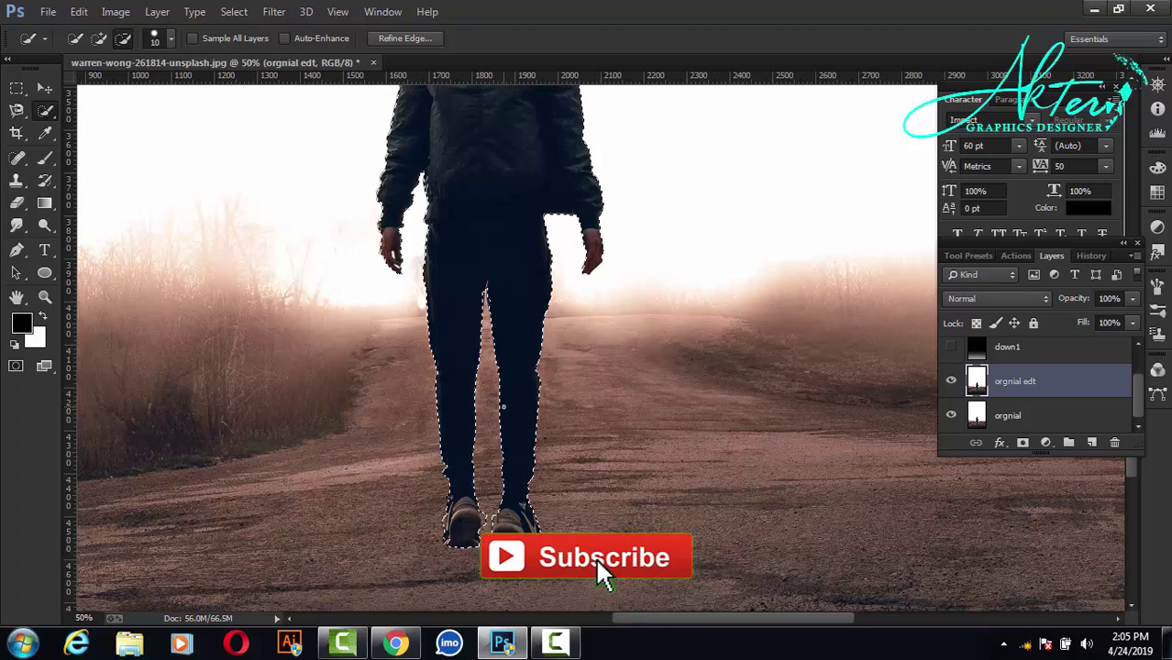
{"action": "key", "text": "ctrl+minus"}
{"action": "key", "text": "ctrl+minus"}
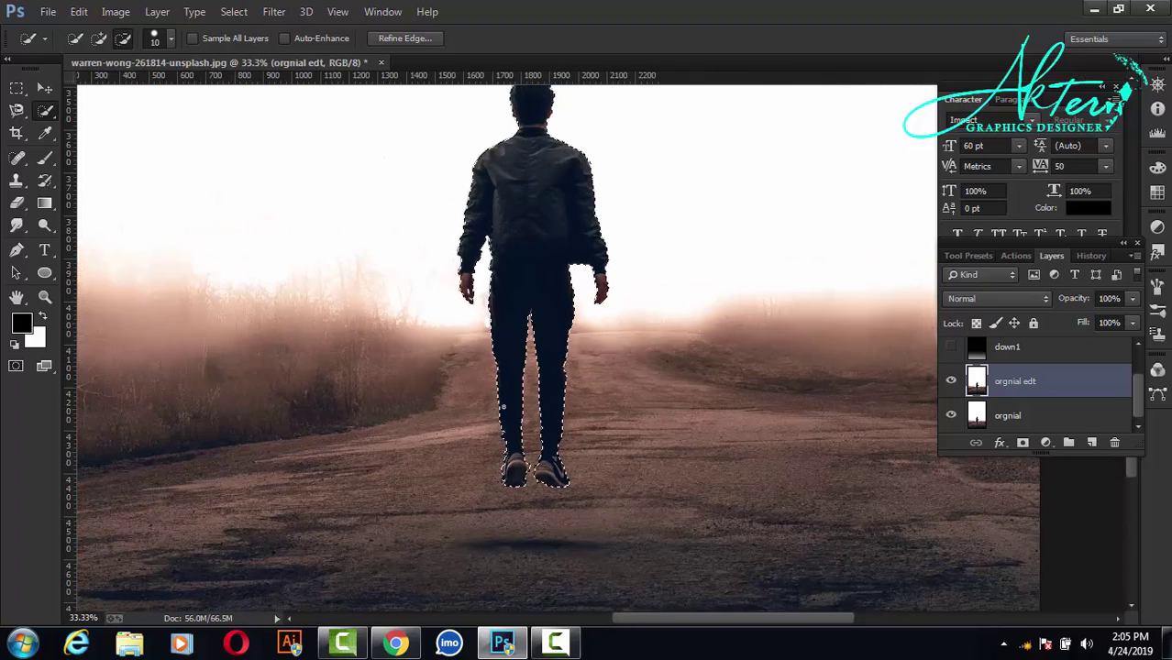
{"action": "key", "text": "ctrl+minus"}
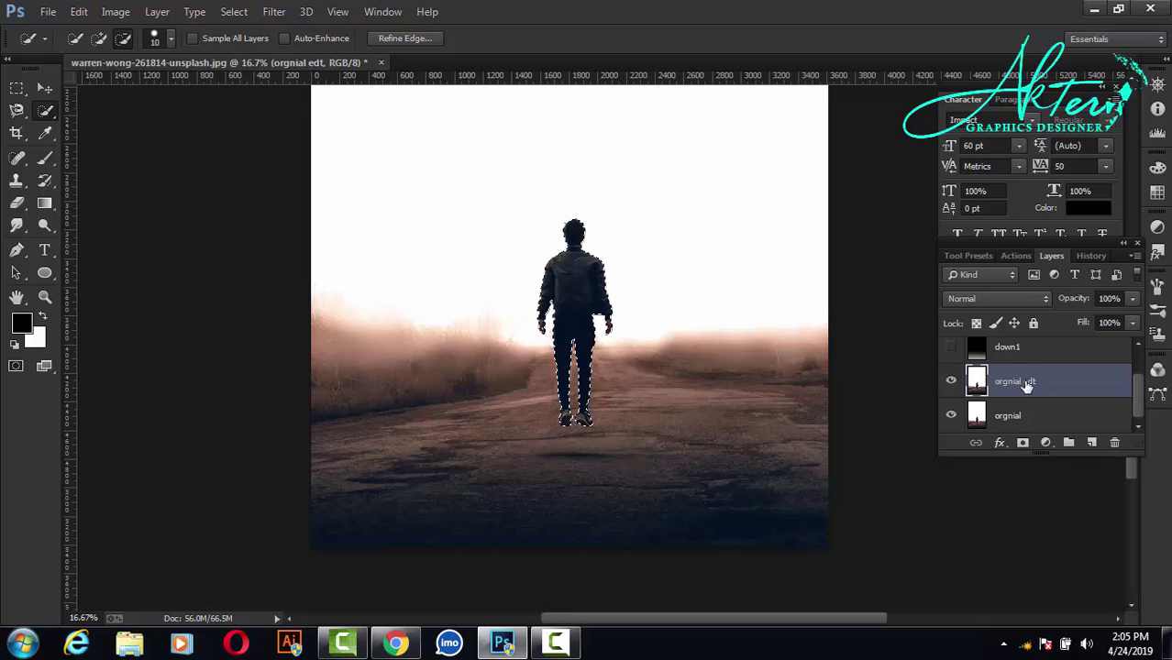
{"action": "scroll", "coordinate": [1026, 383], "scroll_direction": "up", "scroll_amount": 1}
Show the sky and down1 layers, then add a new top layer named 'man'.
{"action": "left_click", "coordinate": [1016, 356]}
{"action": "left_click_drag", "start_coordinate": [951, 356], "coordinate": [950, 403]}
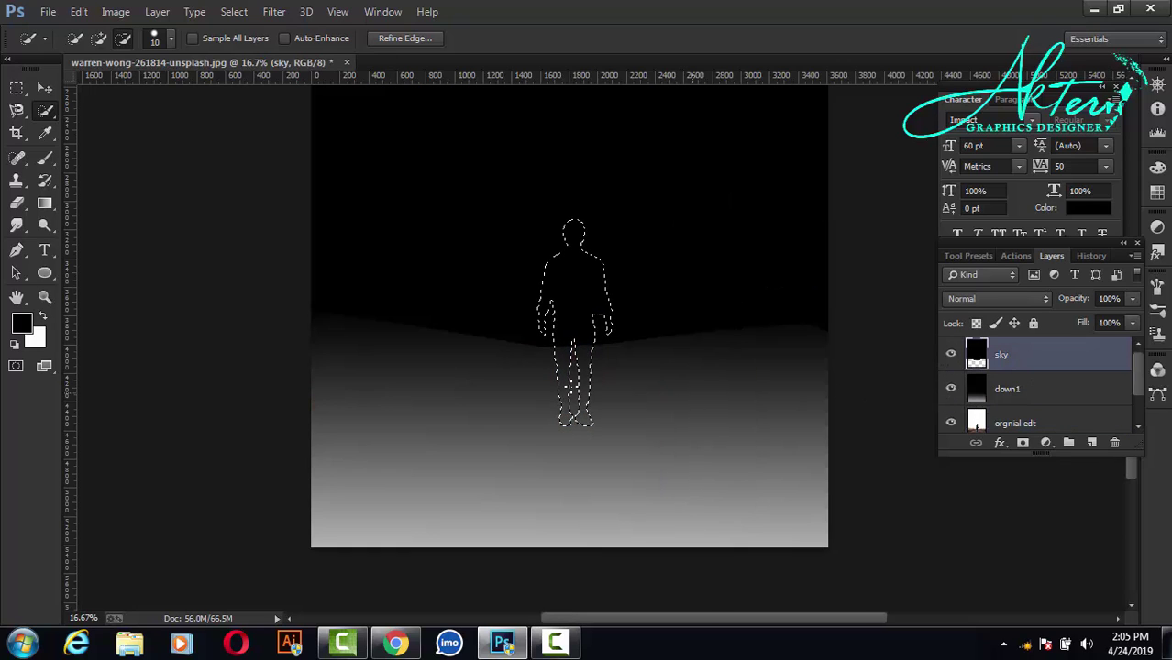
{"action": "left_click", "coordinate": [1093, 443]}
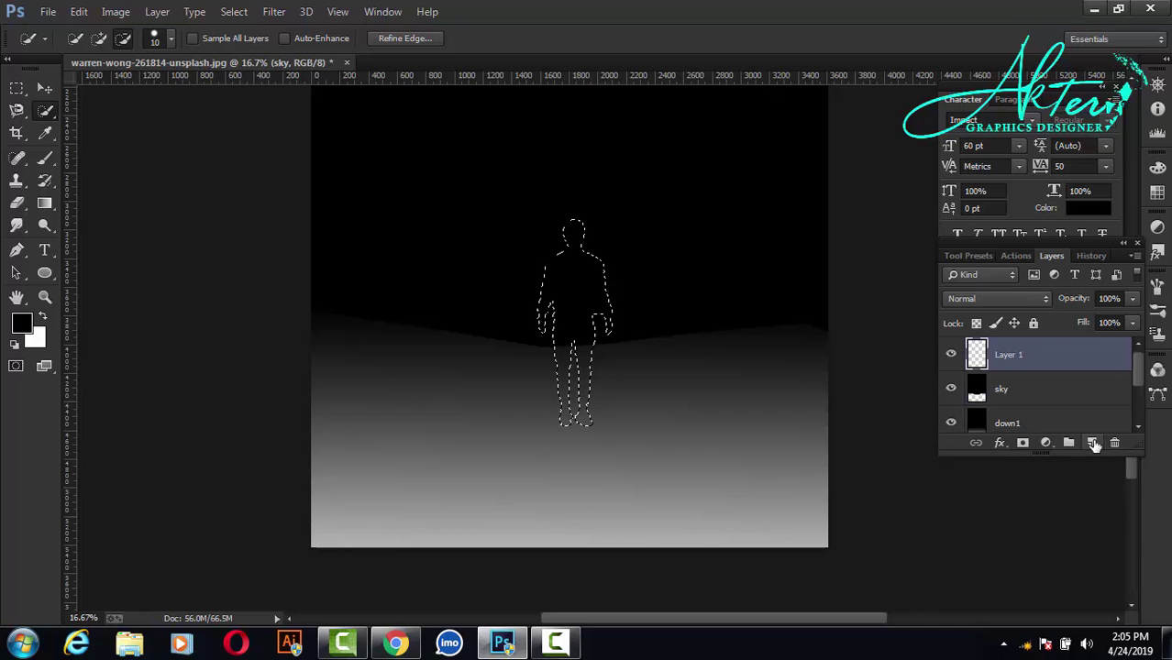
{"action": "double_click", "coordinate": [1010, 356]}
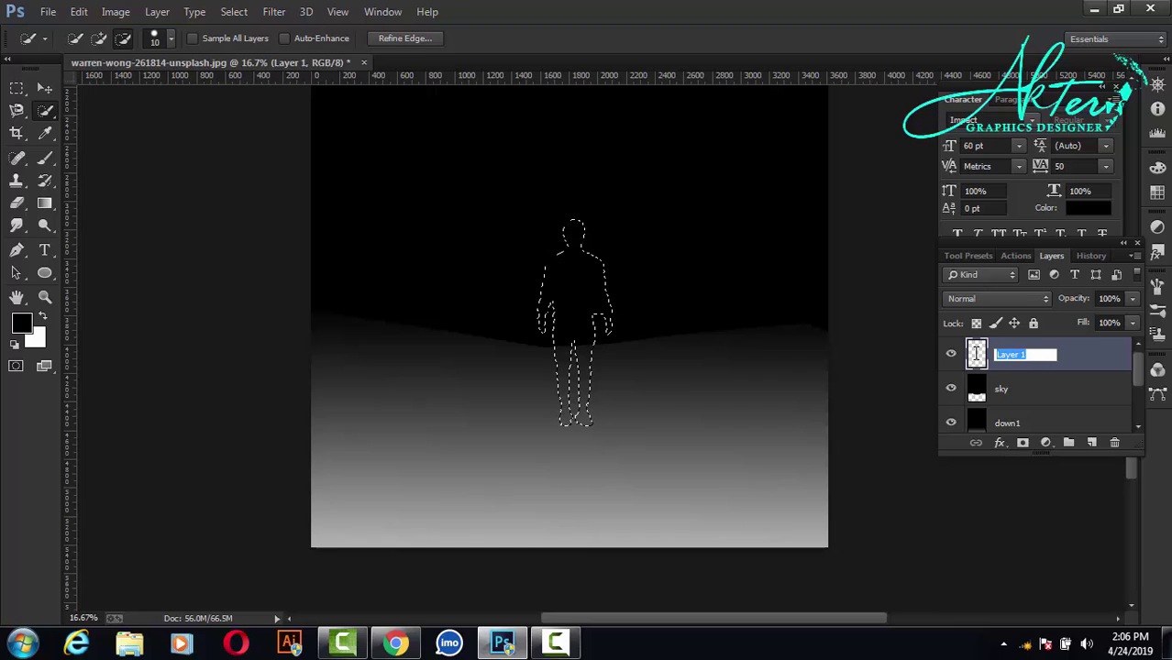
{"action": "type", "text": "man"}
{"action": "key", "text": "Return"}
{"action": "left_click", "coordinate": [1034, 396]}
{"action": "left_click", "coordinate": [1035, 369]}
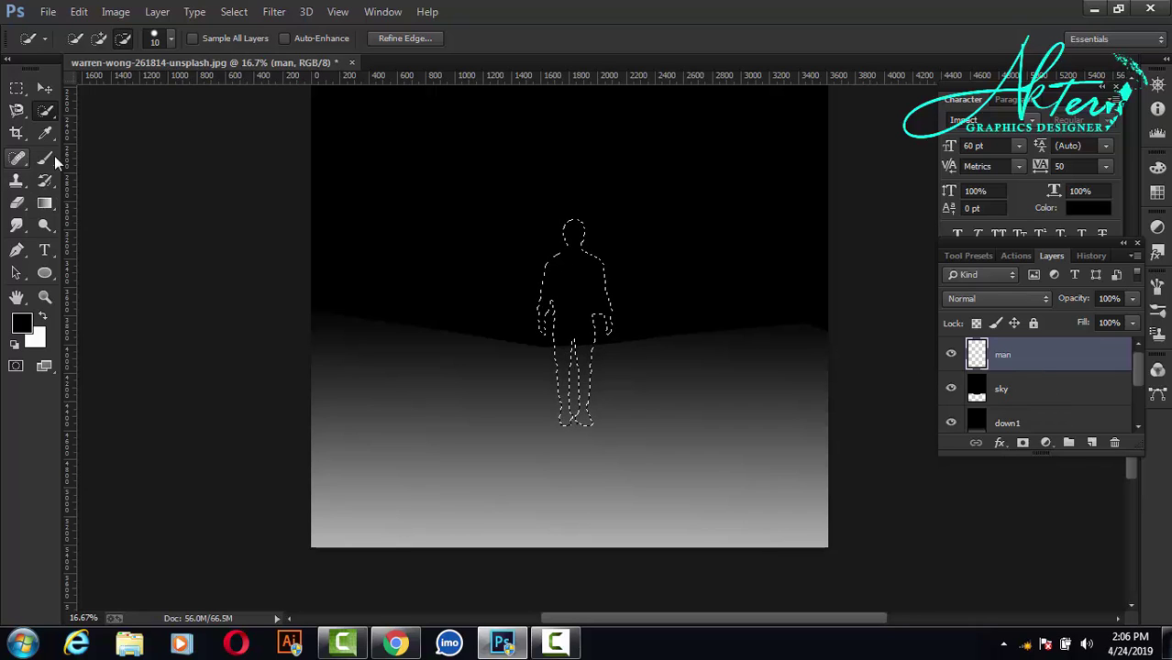
With a soft brush and mid grey, paint the man's torso on the man layer.
{"action": "left_click_drag", "start_coordinate": [41, 165], "coordinate": [105, 152]}
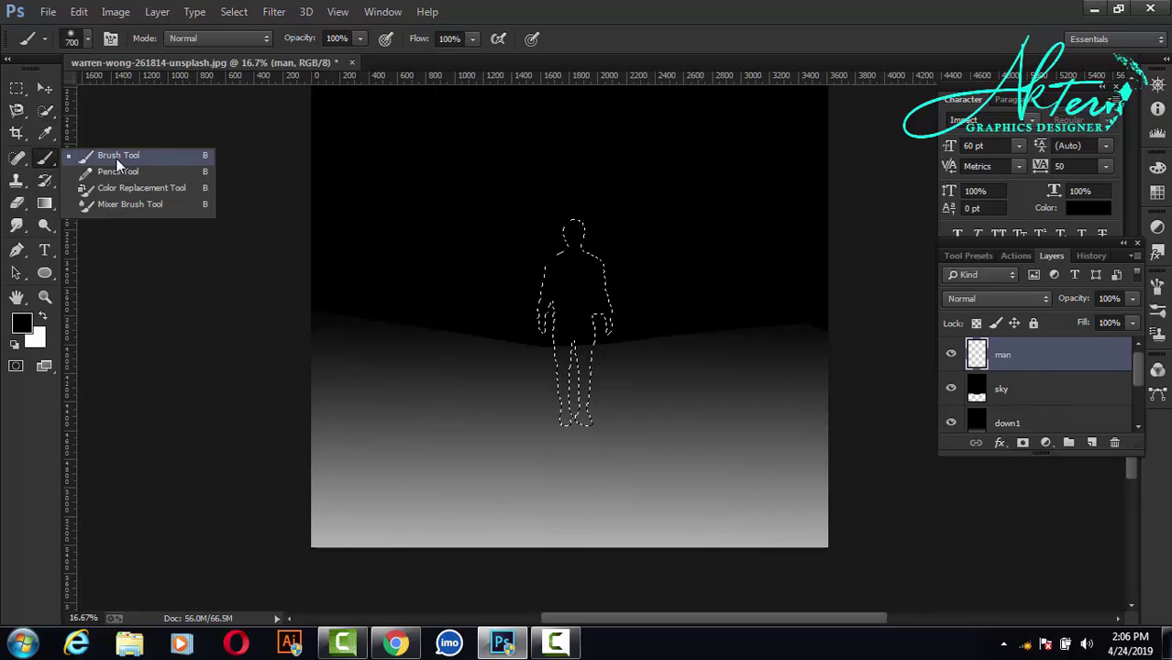
{"action": "right_click", "coordinate": [560, 256]}
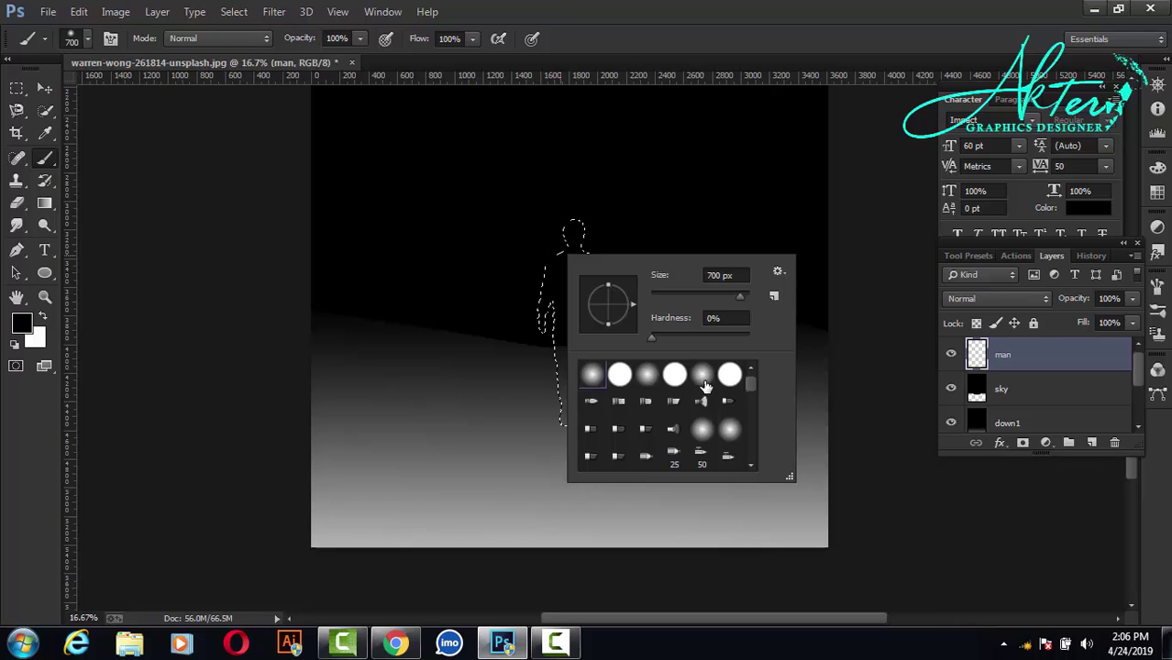
{"action": "key", "text": "Escape"}
{"action": "left_click", "coordinate": [22, 323]}
{"action": "left_click_drag", "start_coordinate": [778, 287], "coordinate": [745, 336]}
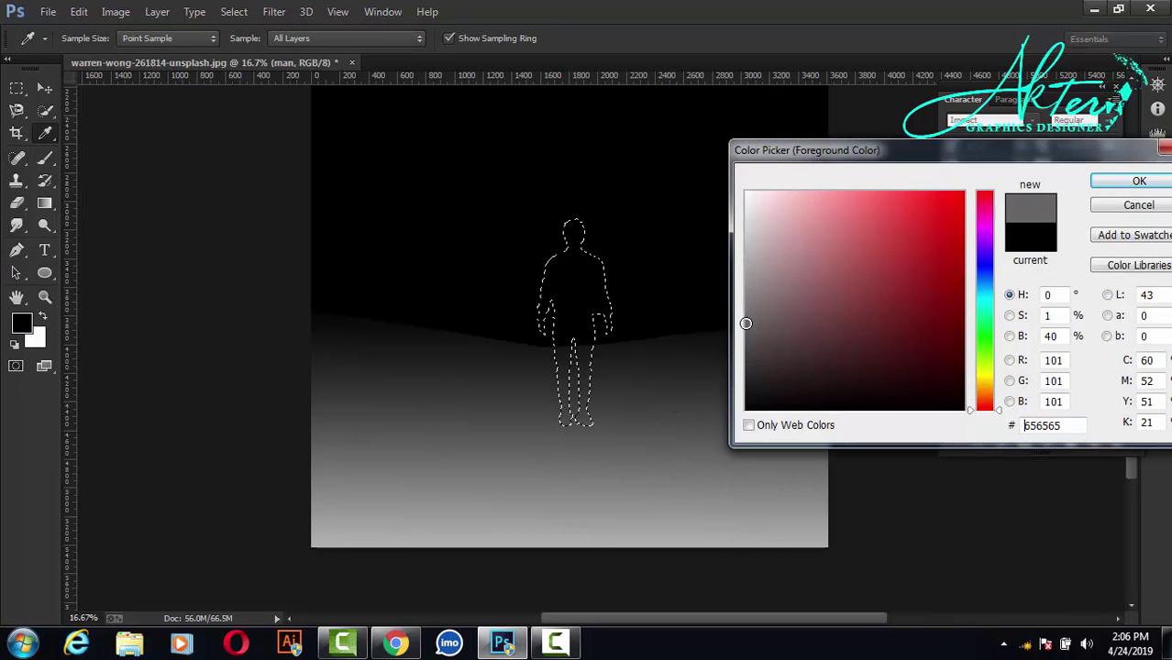
{"action": "left_click", "coordinate": [1138, 183]}
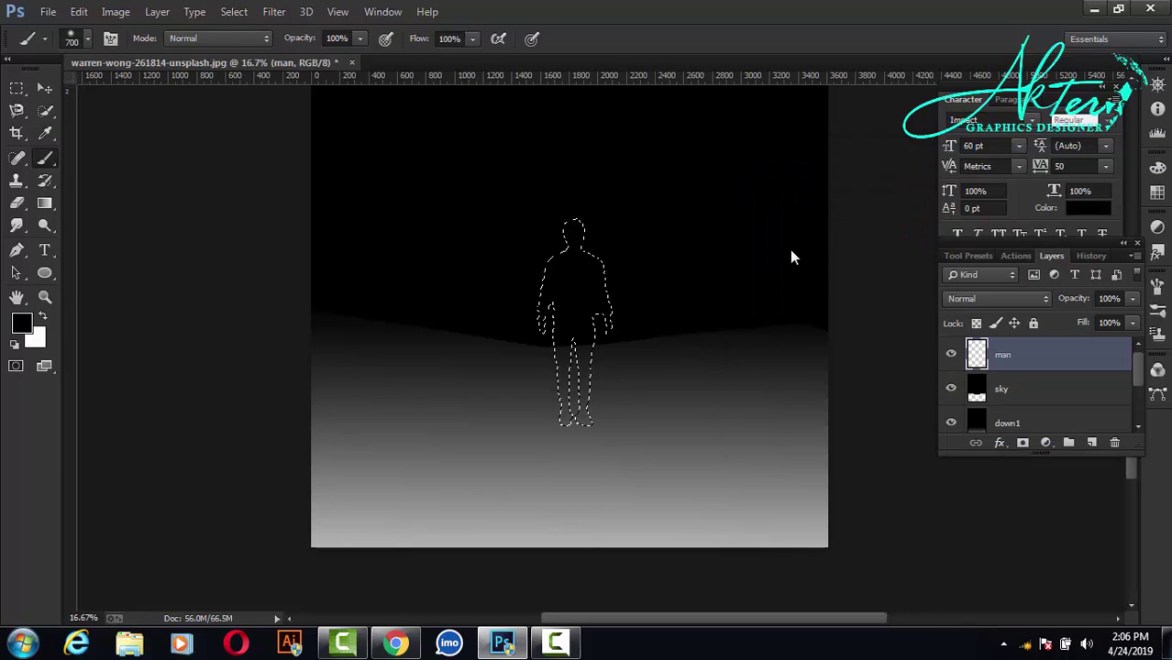
{"action": "mouse_move", "coordinate": [565, 428]}
{"action": "left_mouse_down"}
{"action": "mouse_move", "coordinate": [562, 335]}
{"action": "mouse_move", "coordinate": [576, 433]}
{"action": "left_mouse_up"}
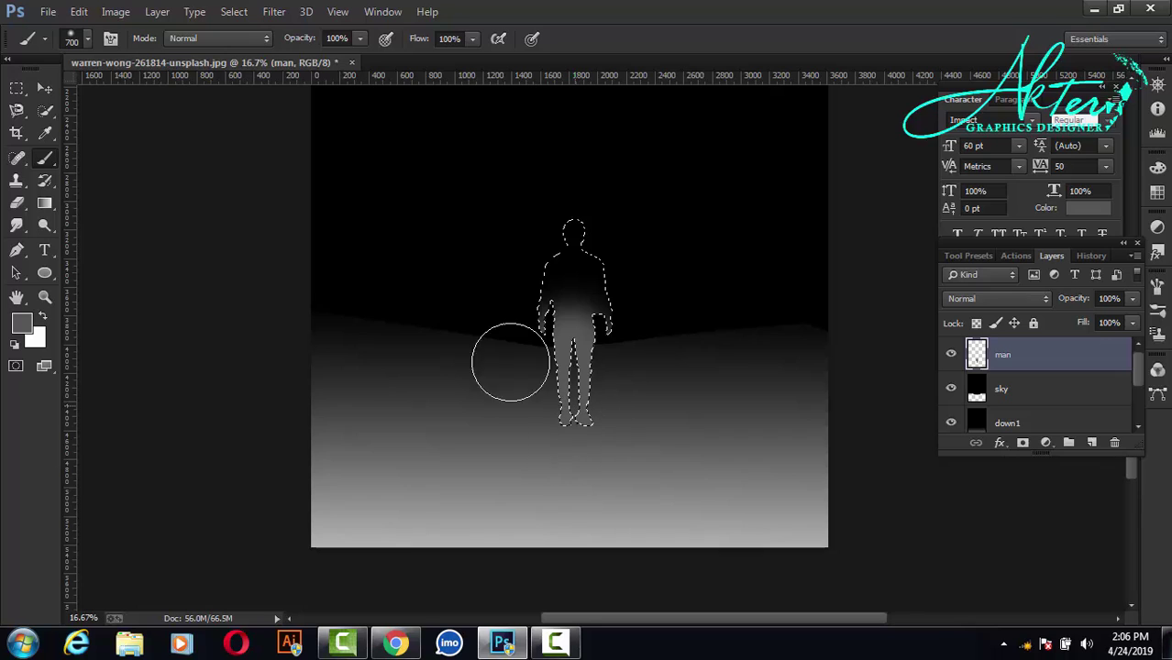
Adjust the grey shade, paint the whole silhouette, then deselect.
{"action": "left_click", "coordinate": [19, 324]}
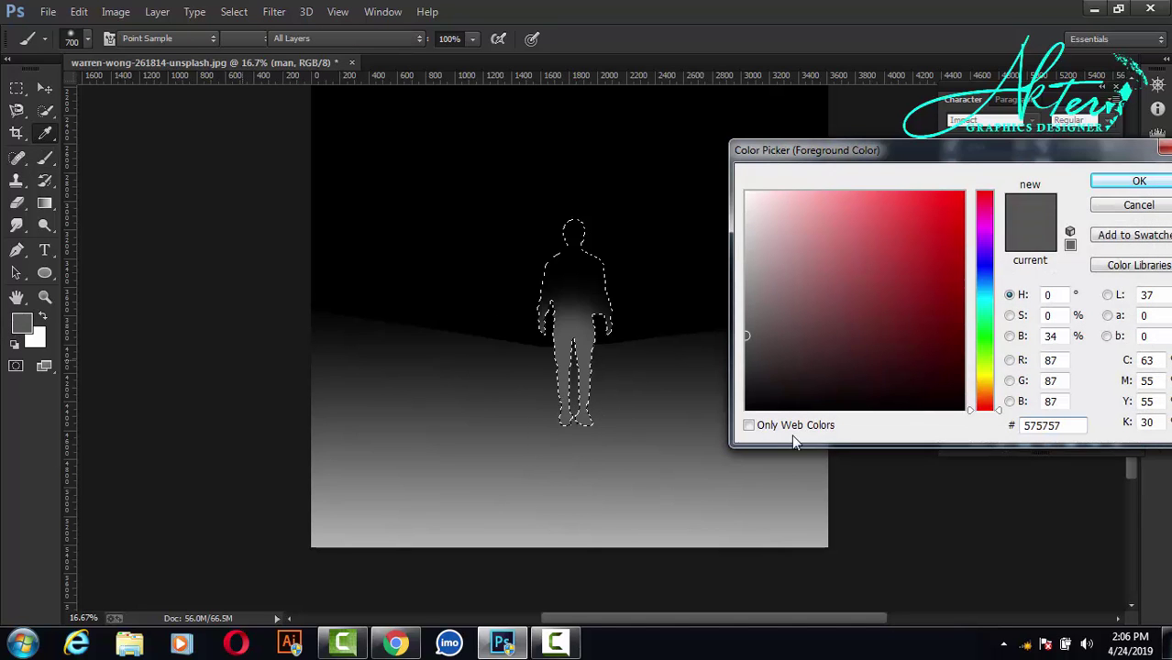
{"action": "left_click_drag", "start_coordinate": [745, 336], "coordinate": [747, 317]}
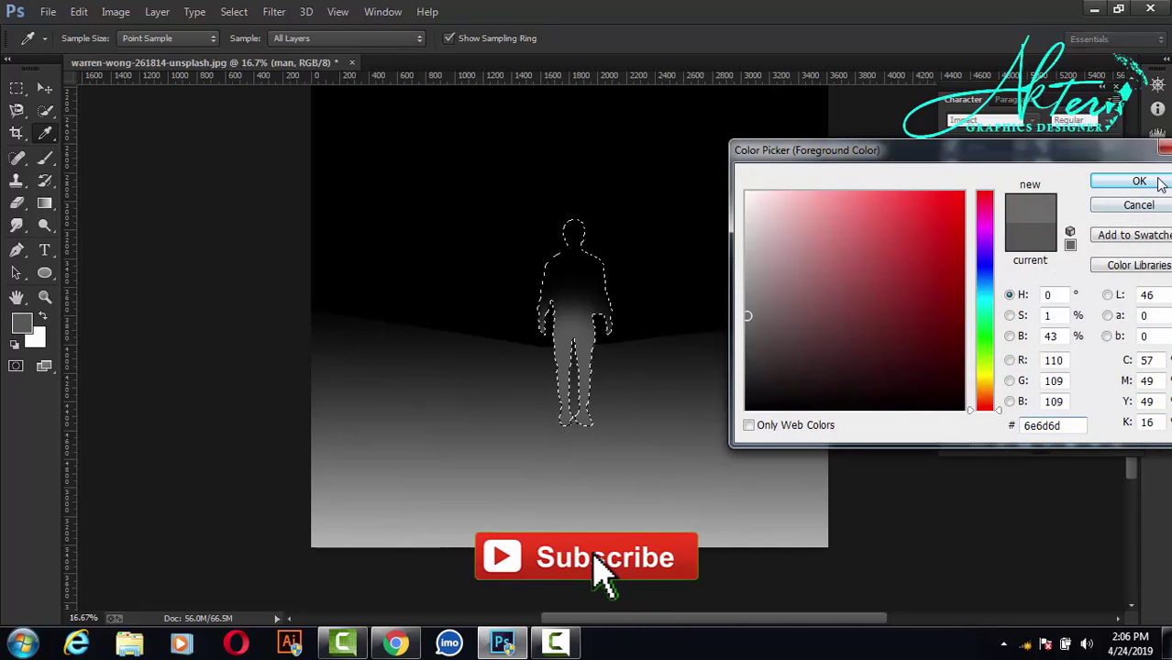
{"action": "left_click", "coordinate": [1139, 180]}
{"action": "mouse_move", "coordinate": [553, 250]}
{"action": "left_mouse_down"}
{"action": "mouse_move", "coordinate": [571, 264]}
{"action": "mouse_move", "coordinate": [596, 251]}
{"action": "mouse_move", "coordinate": [510, 290]}
{"action": "left_mouse_up"}
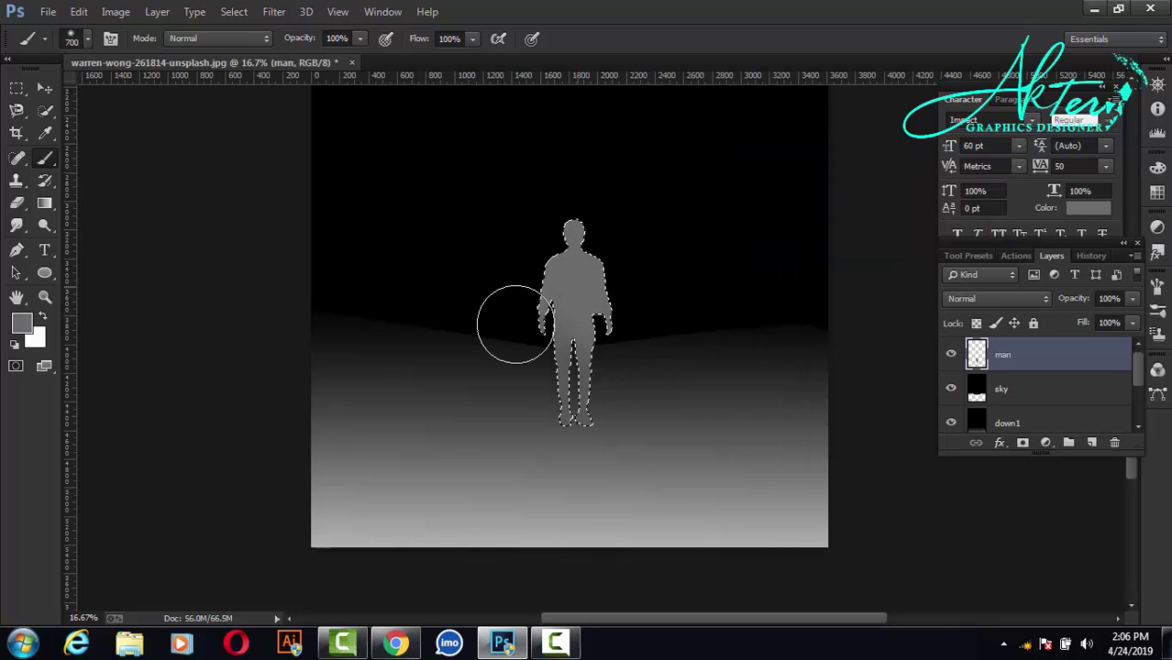
{"action": "right_click", "coordinate": [563, 268]}
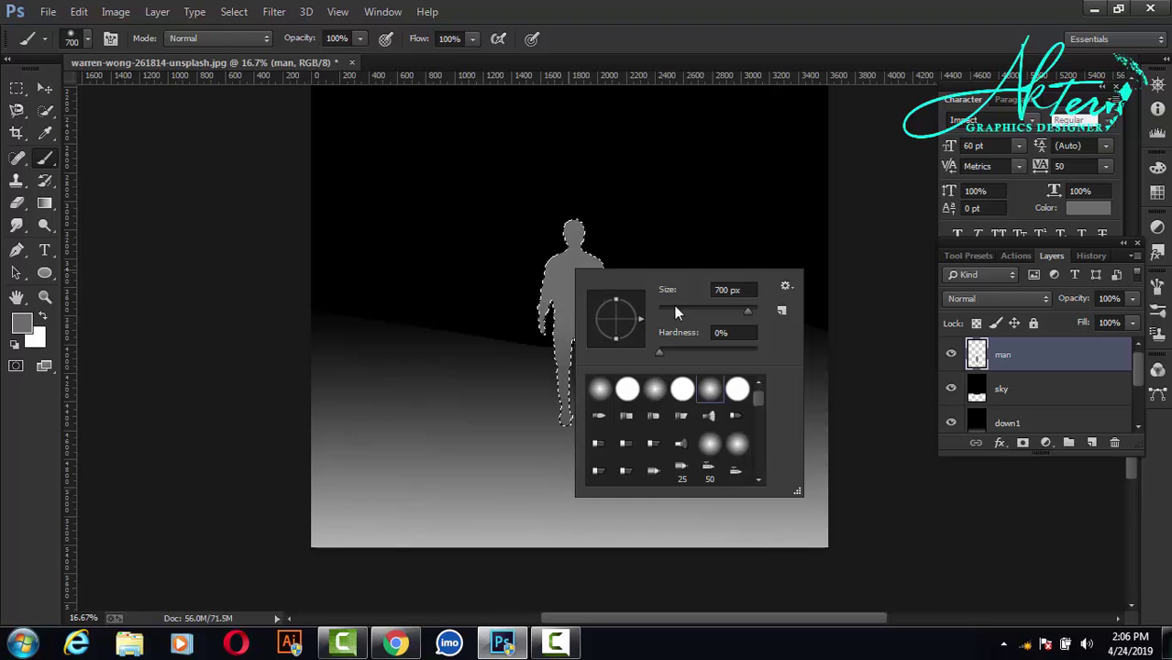
{"action": "left_click", "coordinate": [17, 88]}
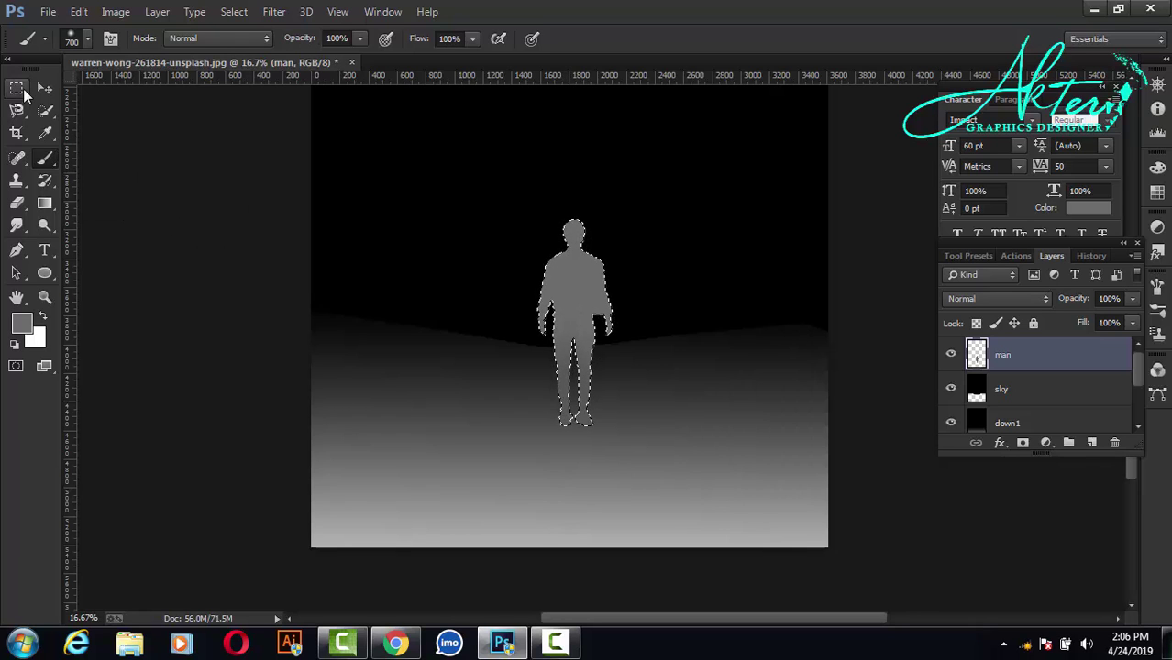
{"action": "right_click", "coordinate": [569, 287]}
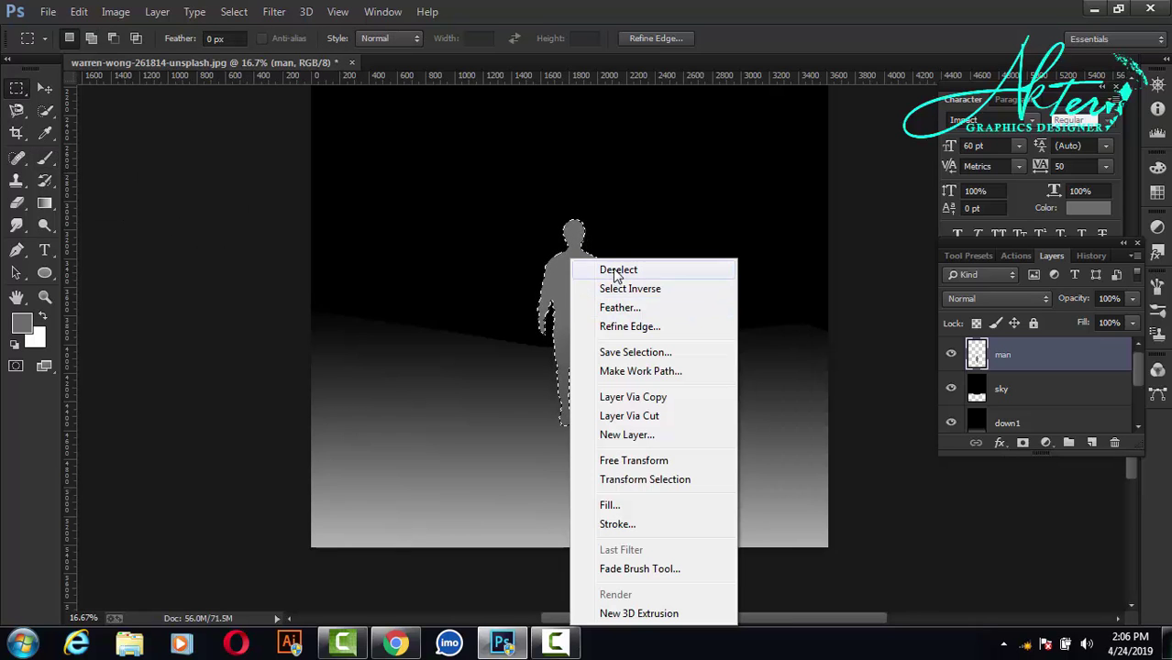
{"action": "left_click", "coordinate": [610, 270]}
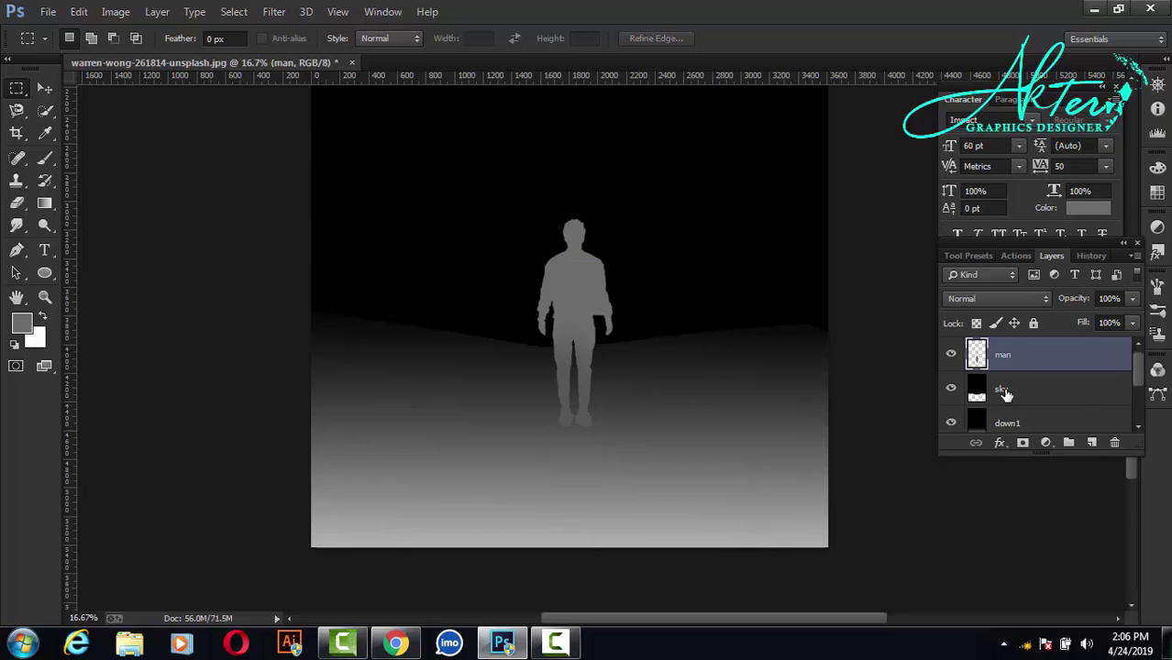
Hide the man, sky and down1 layers so only the colour photo shows.
{"action": "scroll", "coordinate": [1004, 393], "scroll_direction": "down", "scroll_amount": 2}
{"action": "scroll", "coordinate": [1006, 395], "scroll_direction": "up", "scroll_amount": 2}
{"action": "scroll", "coordinate": [1006, 394], "scroll_direction": "down", "scroll_amount": 2}
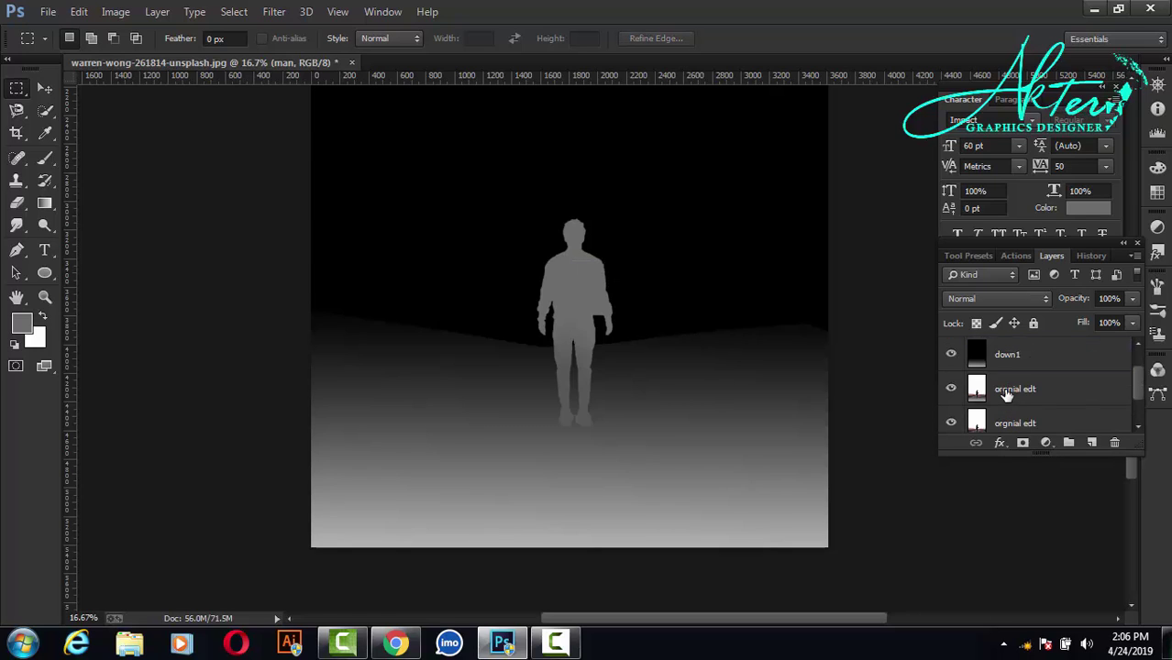
{"action": "scroll", "coordinate": [1026, 389], "scroll_direction": "up", "scroll_amount": 2}
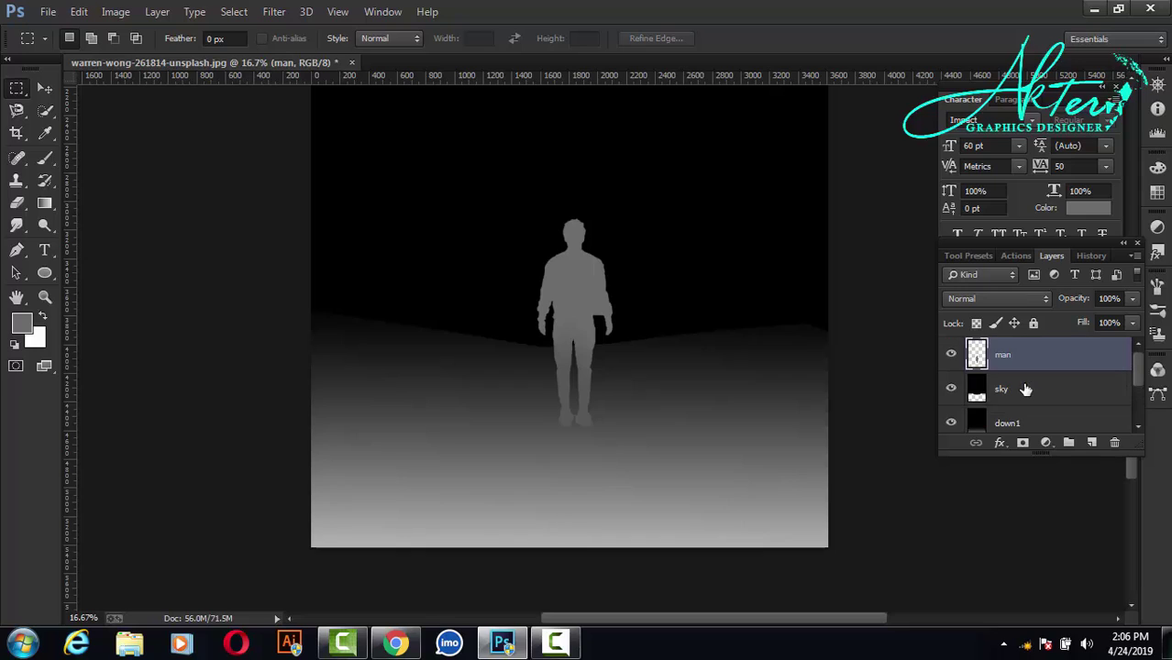
{"action": "left_click", "coordinate": [951, 355]}
{"action": "scroll", "coordinate": [952, 395], "scroll_direction": "down", "scroll_amount": 1}
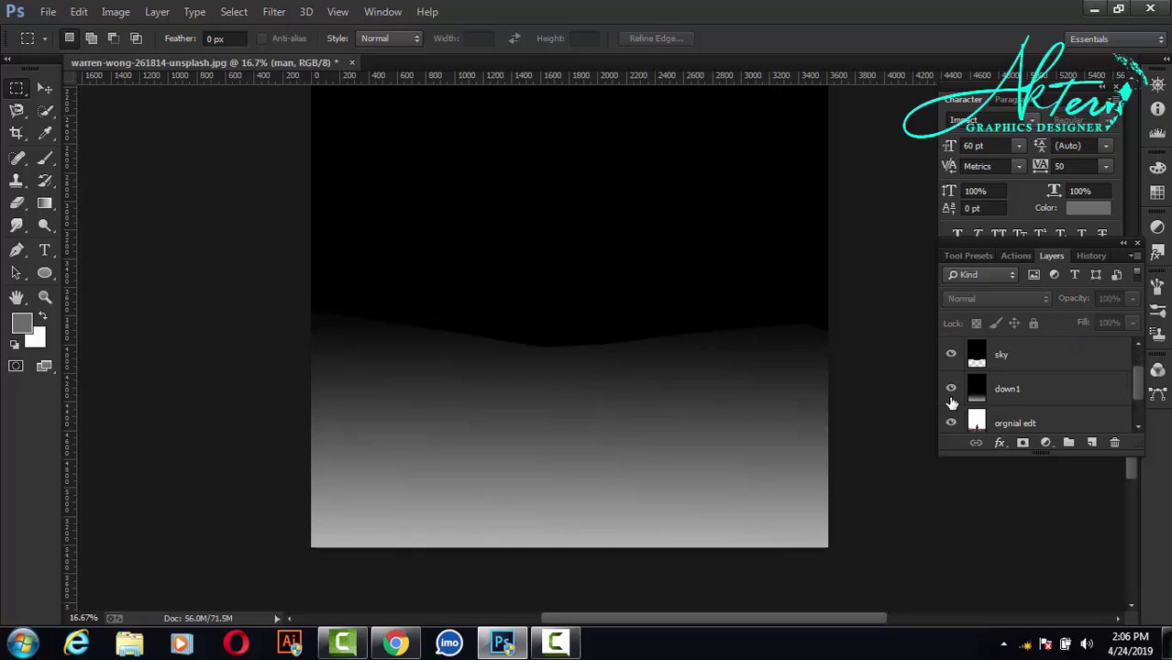
{"action": "left_click", "coordinate": [952, 357]}
{"action": "scroll", "coordinate": [961, 396], "scroll_direction": "down", "scroll_amount": 1}
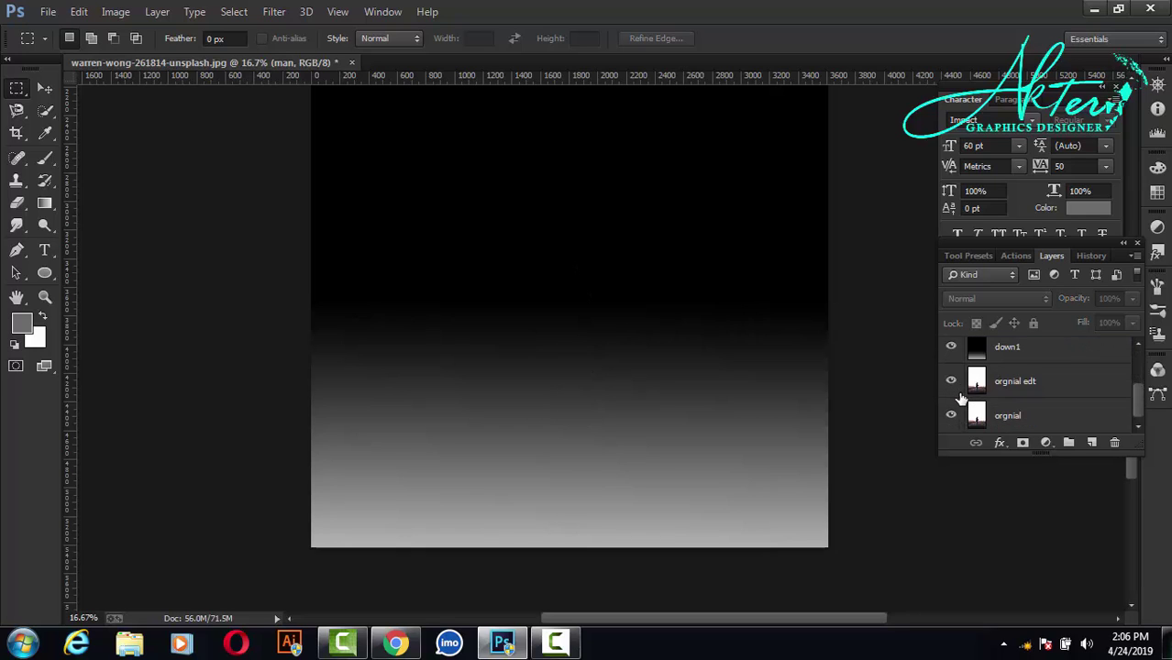
{"action": "left_click", "coordinate": [951, 349]}
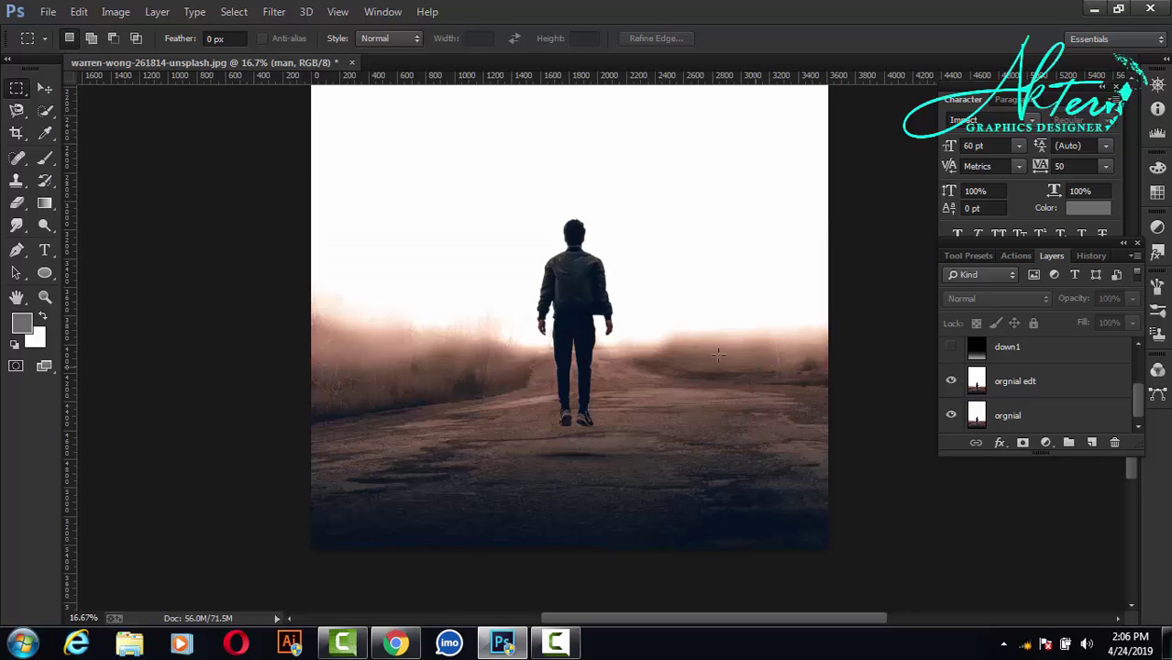
{"action": "scroll", "coordinate": [718, 355], "scroll_direction": "up", "scroll_amount": 2}
{"action": "scroll", "coordinate": [708, 353], "scroll_direction": "up", "scroll_amount": 4}
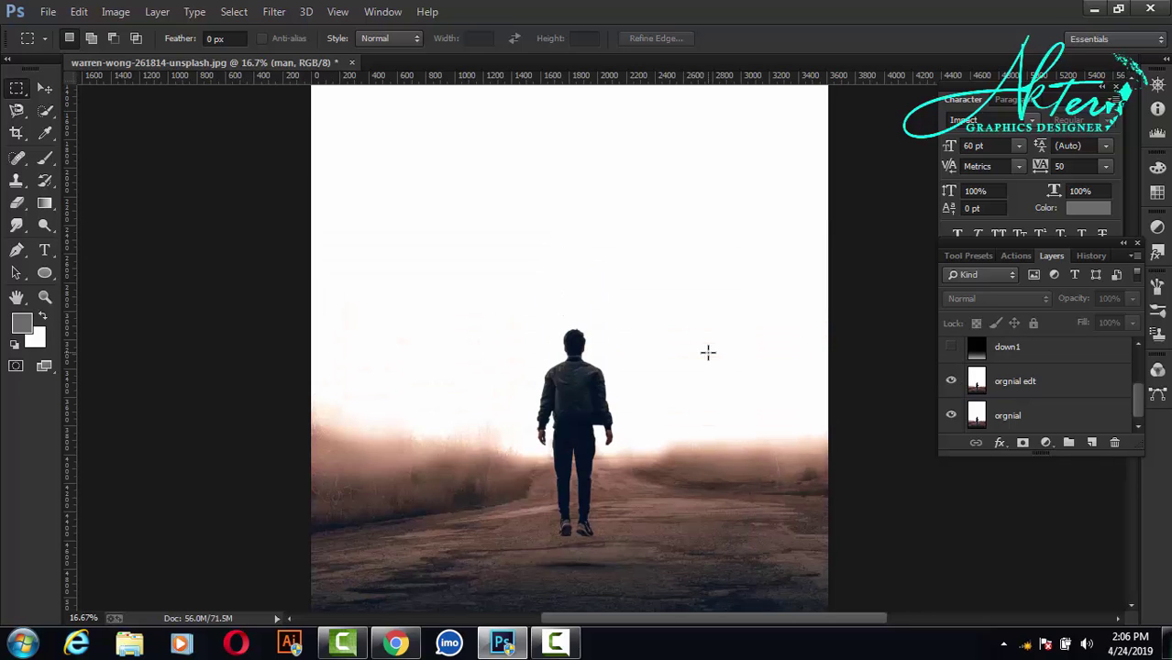
{"action": "scroll", "coordinate": [707, 352], "scroll_direction": "down", "scroll_amount": 1}
{"action": "scroll", "coordinate": [709, 351], "scroll_direction": "down", "scroll_amount": 1}
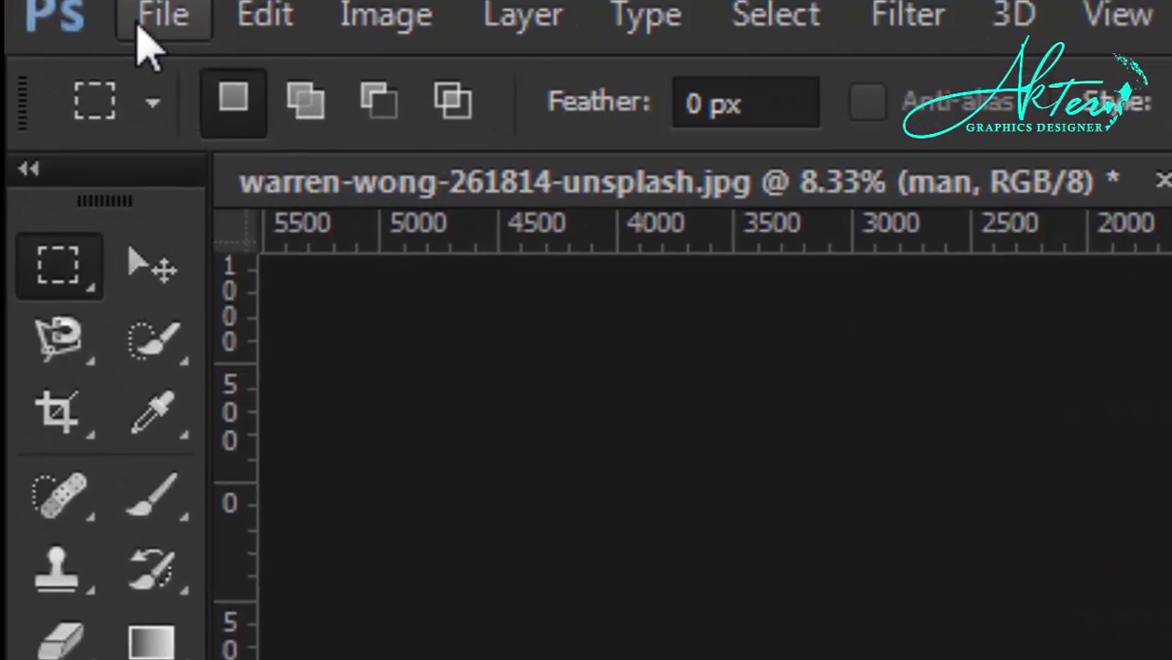
In the Save As dialog, create a new folder named 3d on the Desktop.
{"action": "left_click", "coordinate": [142, 28]}
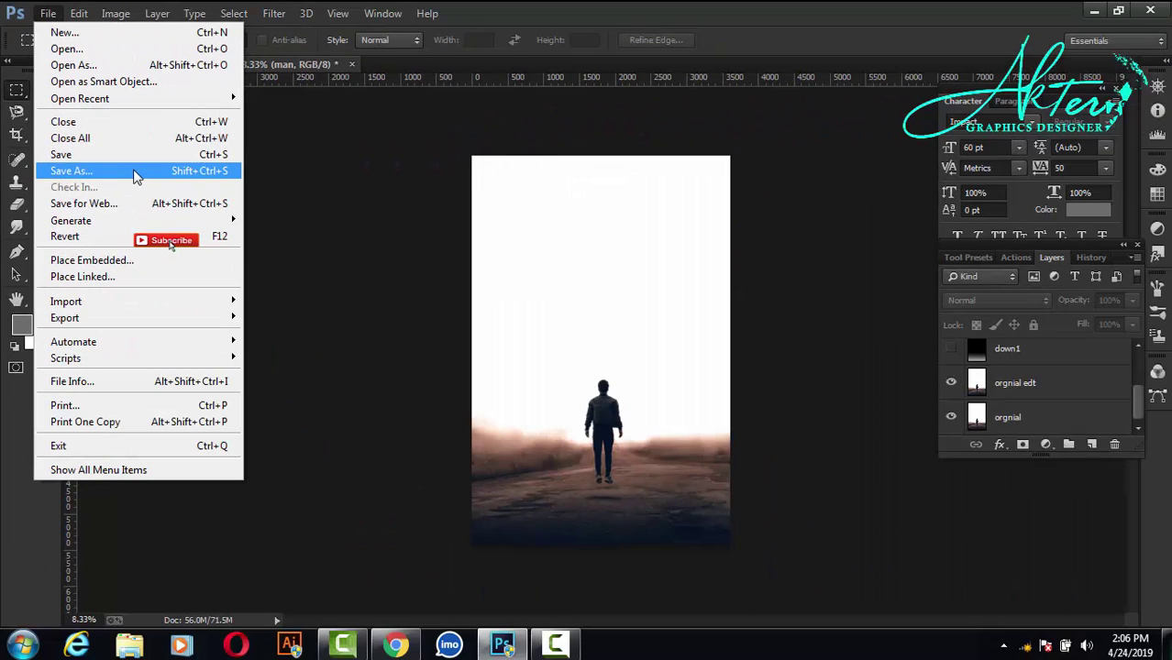
{"action": "left_click", "coordinate": [133, 171]}
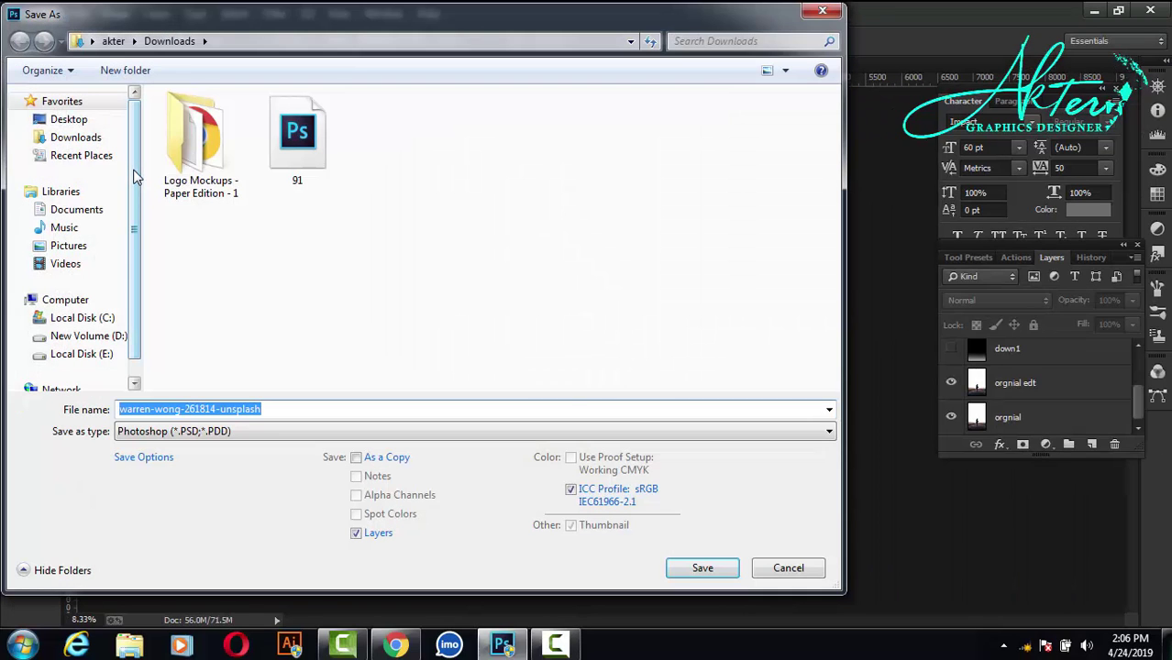
{"action": "left_click", "coordinate": [77, 122]}
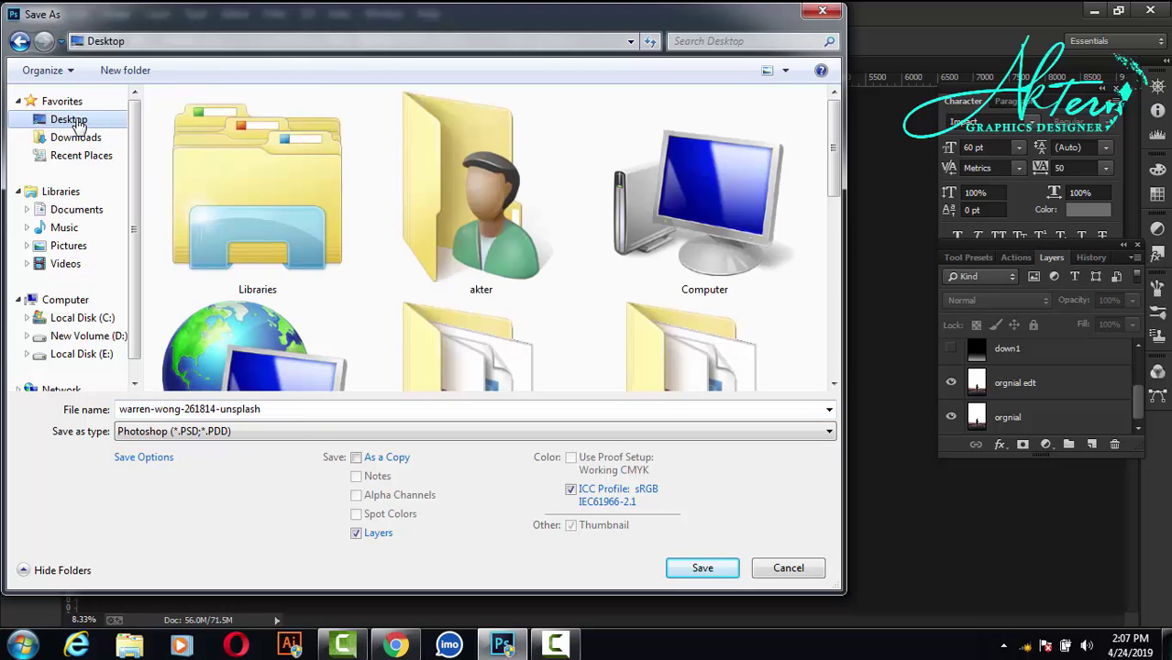
{"action": "left_click", "coordinate": [132, 72]}
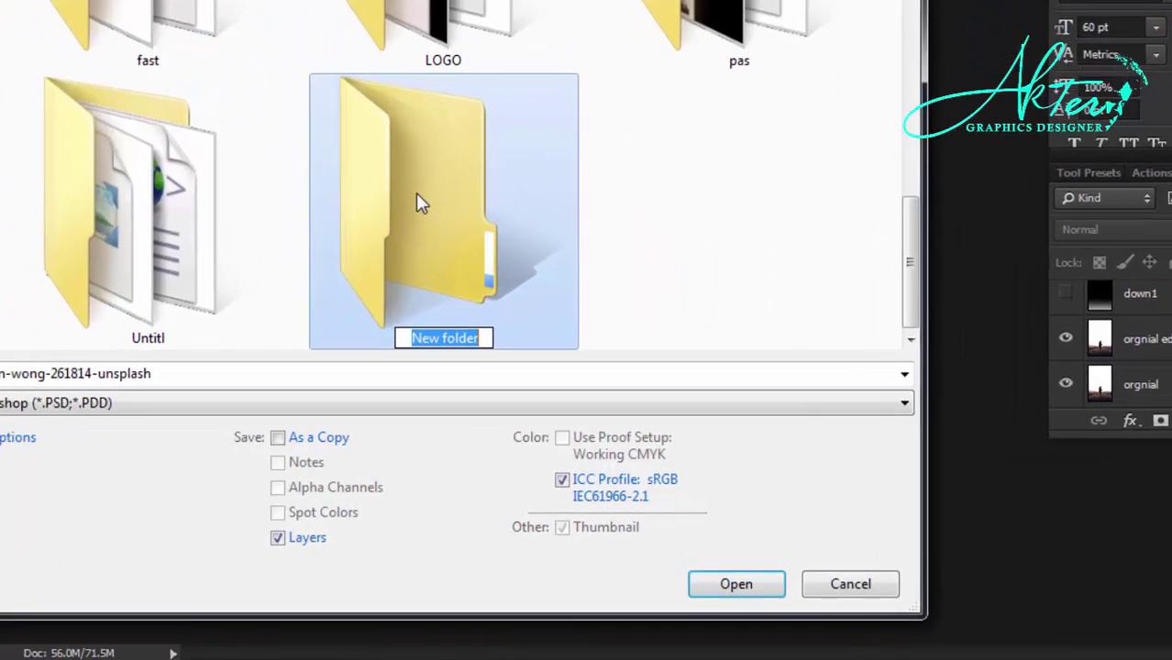
{"action": "type", "text": "3d"}
{"action": "key", "text": "Return"}
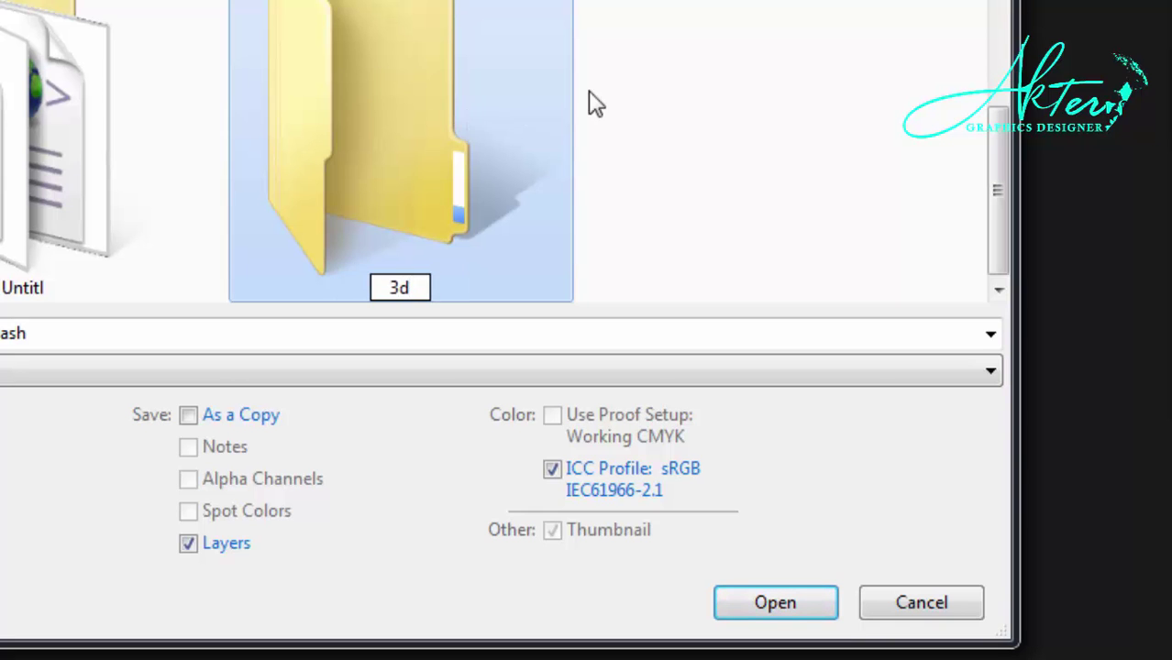
{"action": "left_click", "coordinate": [589, 101]}
Save the photo in the 3d folder as a JPEG named Graphics at Maximum quality 12.
{"action": "double_click", "coordinate": [425, 350]}
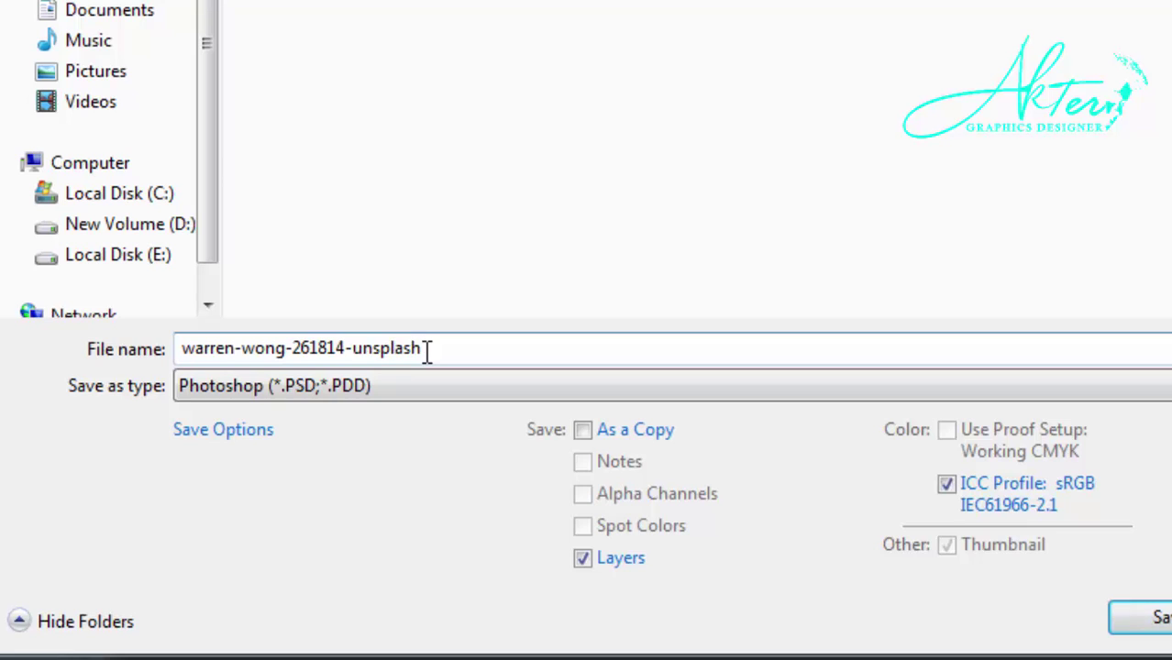
{"action": "left_click_drag", "start_coordinate": [448, 349], "coordinate": [179, 340]}
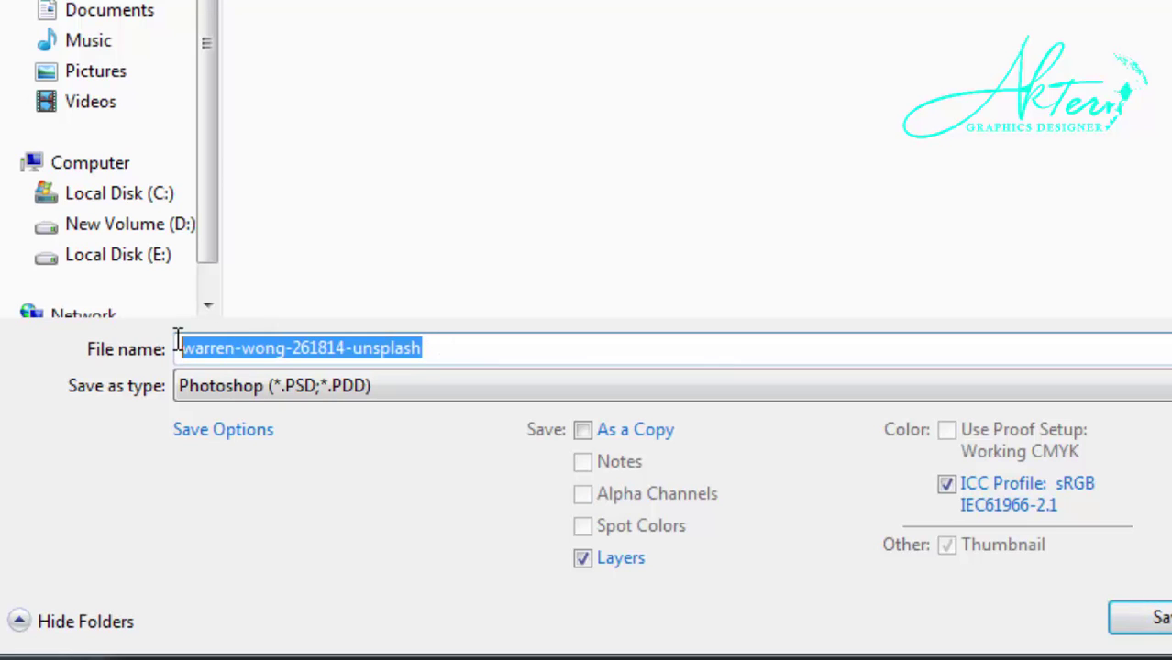
{"action": "type", "text": "Ak"}
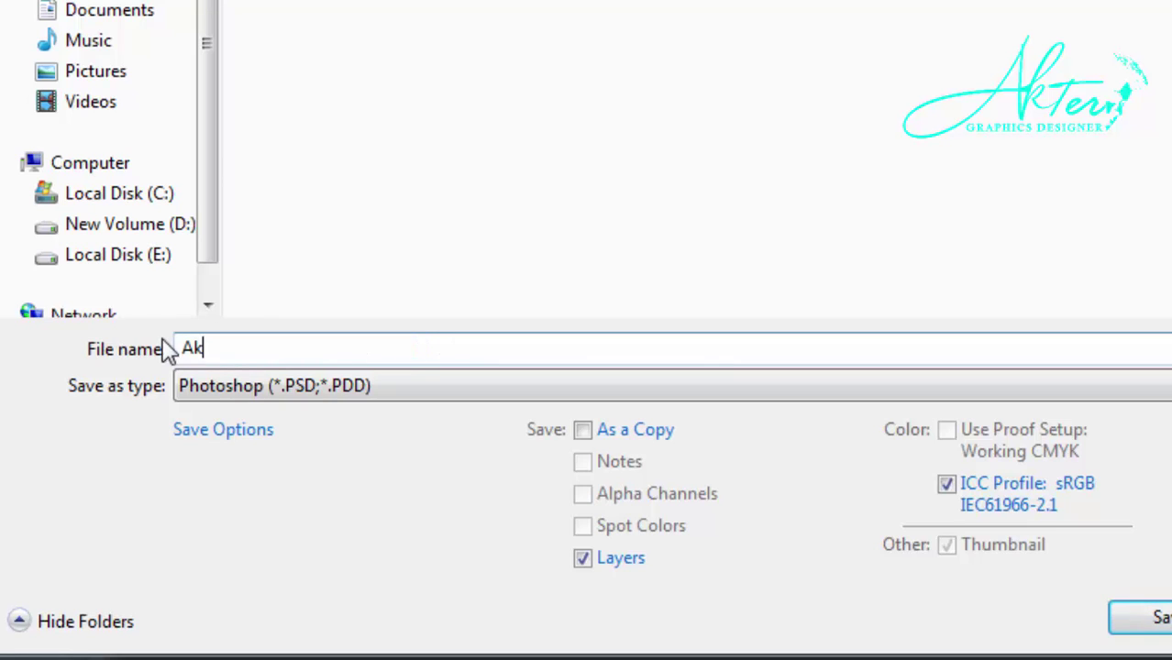
{"action": "key", "text": "BackSpace"}
{"action": "type", "text": "Graphi"}
{"action": "left_click", "coordinate": [305, 398]}
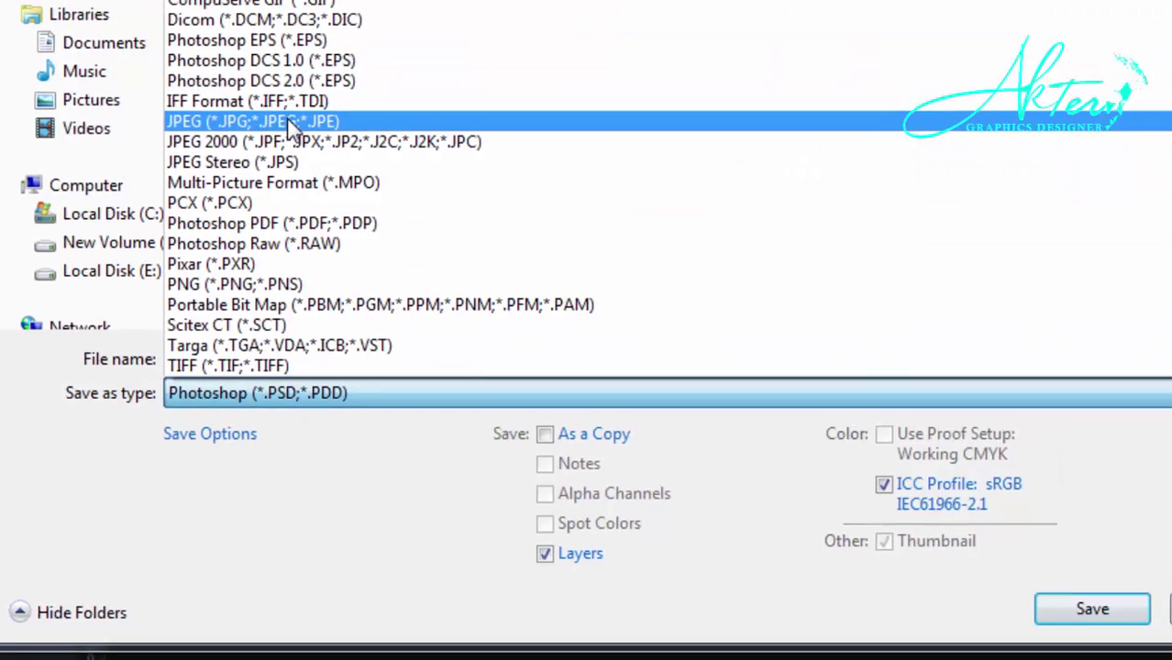
{"action": "left_click", "coordinate": [310, 95]}
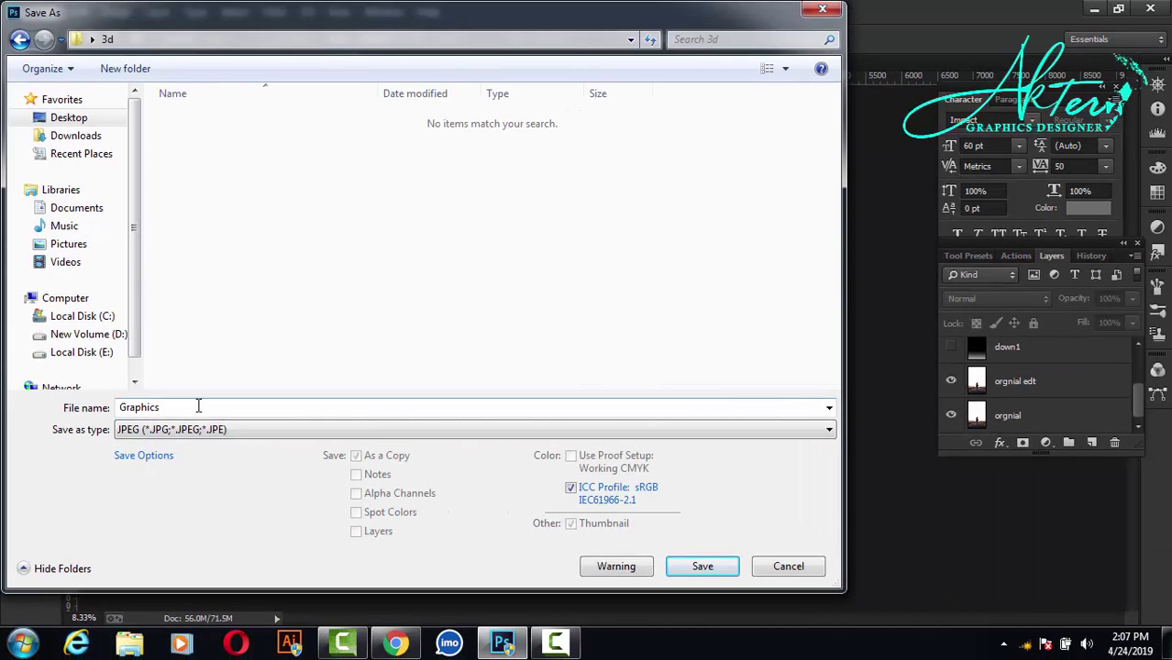
{"action": "left_click", "coordinate": [670, 572]}
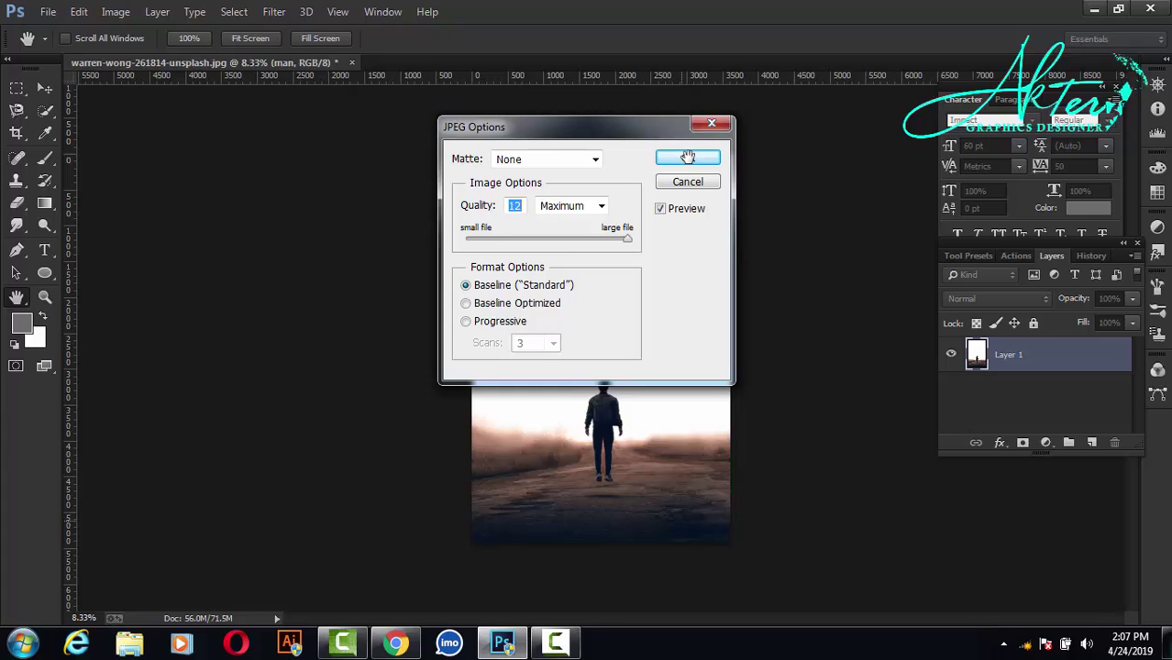
{"action": "left_click", "coordinate": [688, 157]}
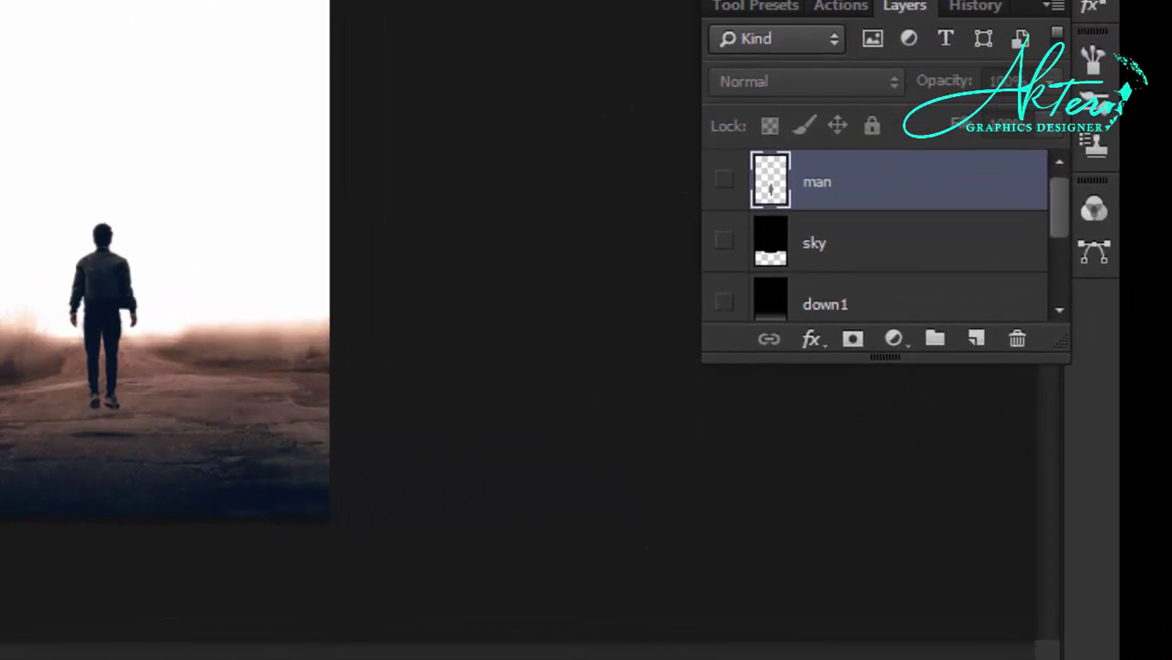
Make the man, sky and down1 layers visible so the grayscale depth map shows.
{"action": "left_click", "coordinate": [734, 182]}
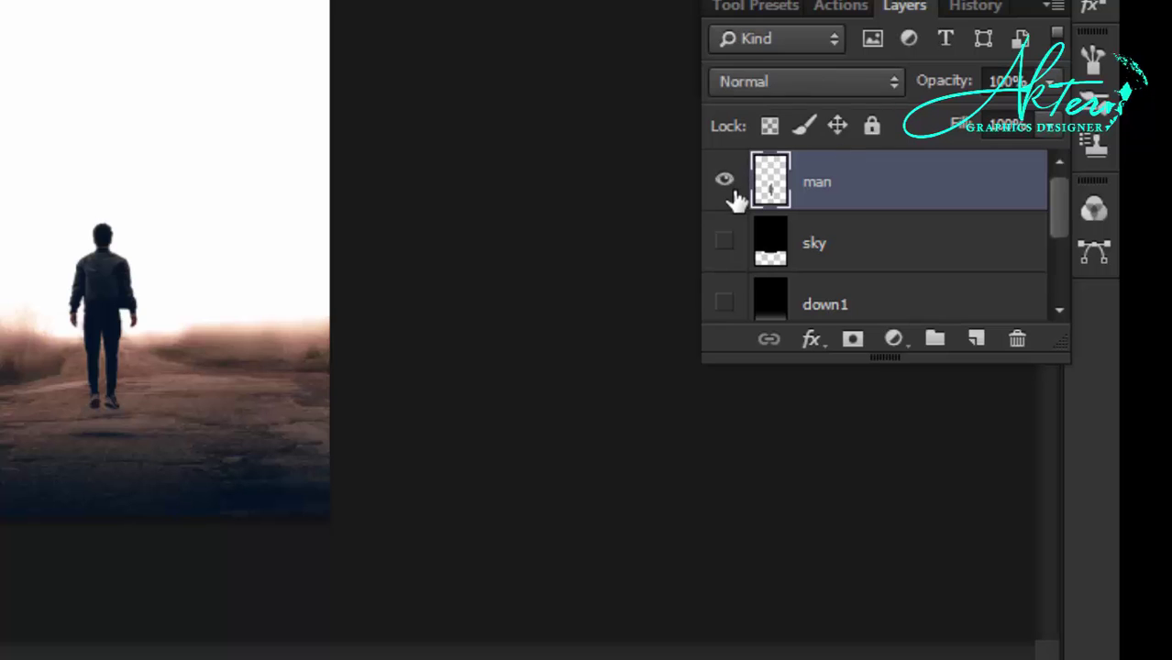
{"action": "left_click", "coordinate": [725, 242]}
{"action": "left_click", "coordinate": [724, 306]}
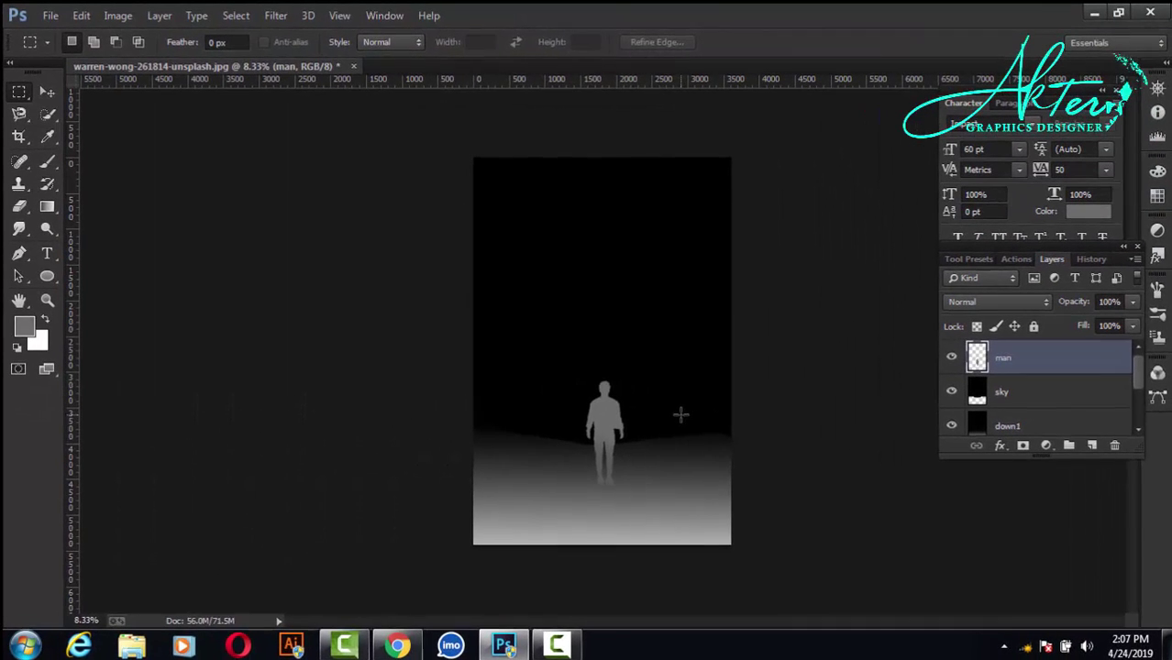
{"action": "scroll", "coordinate": [1007, 400], "scroll_direction": "down", "scroll_amount": 3}
{"action": "scroll", "coordinate": [1007, 400], "scroll_direction": "up", "scroll_amount": 3}
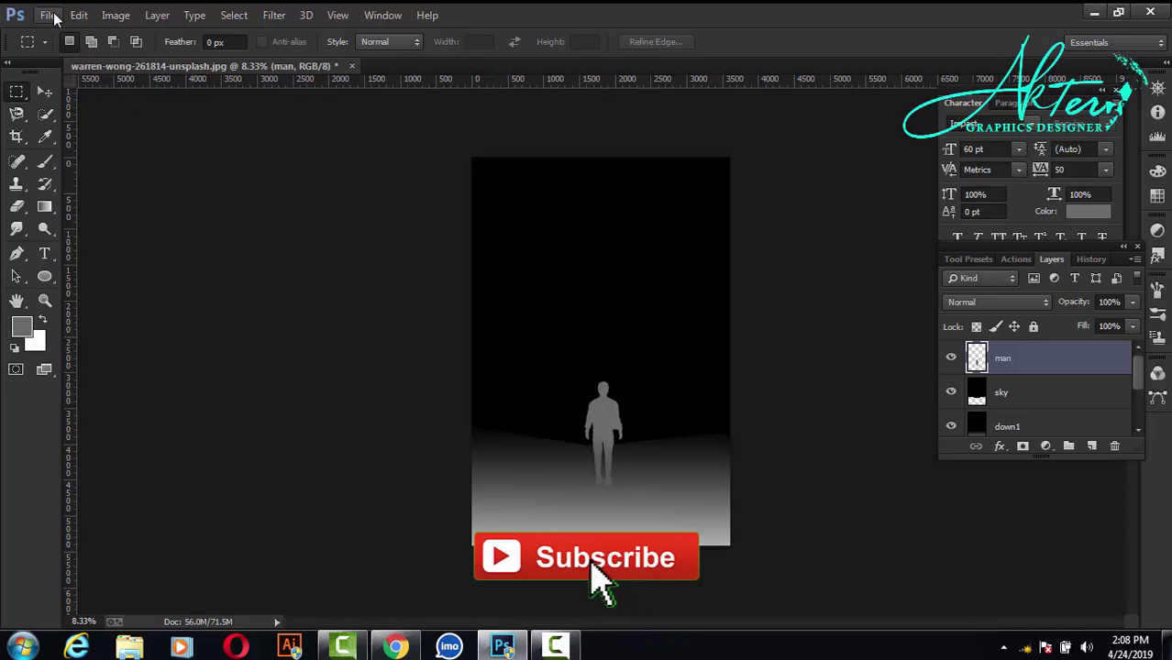
Start a JPEG Save As of the depth map into the Desktop's 3d folder.
{"action": "left_click", "coordinate": [48, 15]}
{"action": "left_click", "coordinate": [72, 173]}
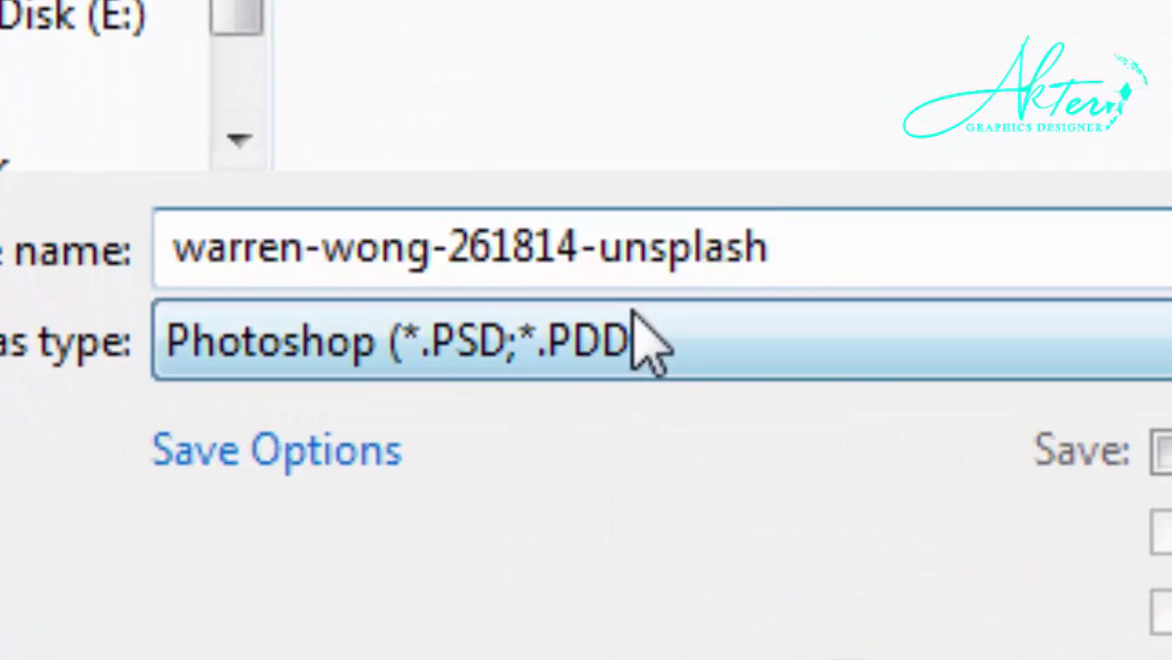
{"action": "left_click", "coordinate": [641, 341]}
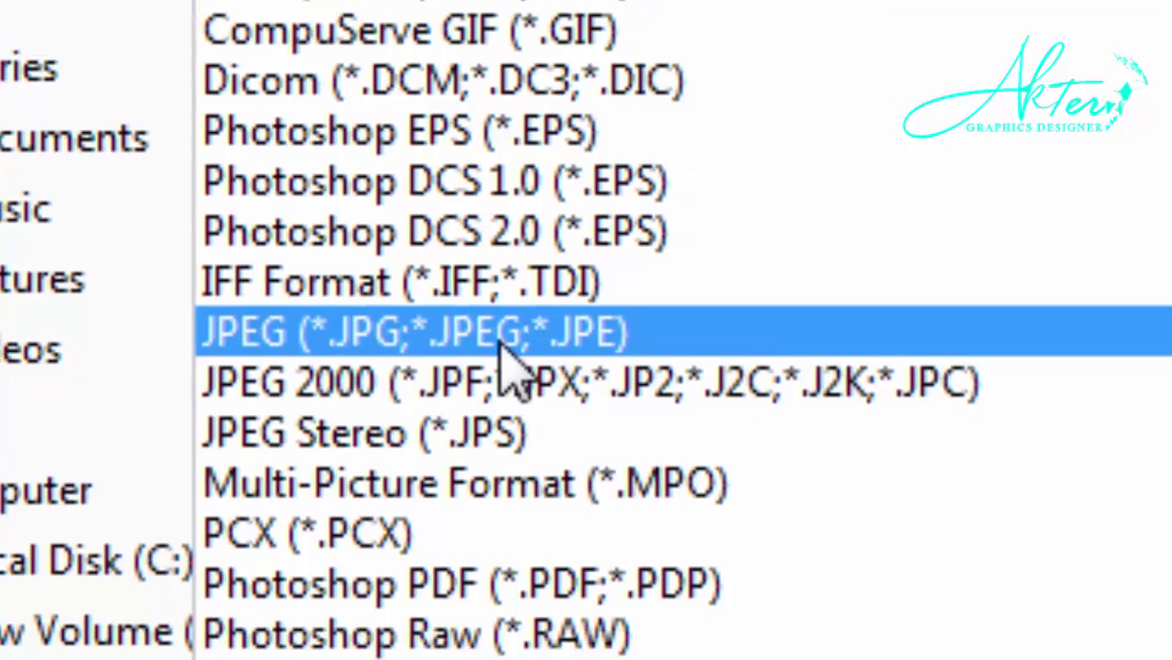
{"action": "left_click", "coordinate": [647, 344]}
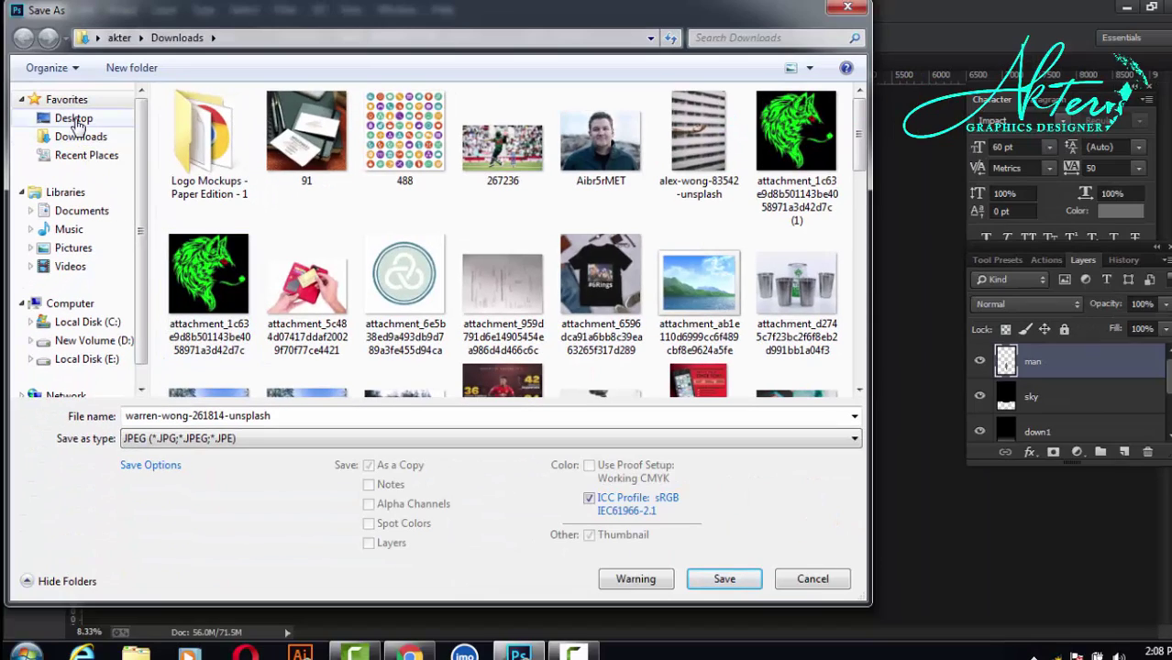
{"action": "left_click", "coordinate": [75, 120]}
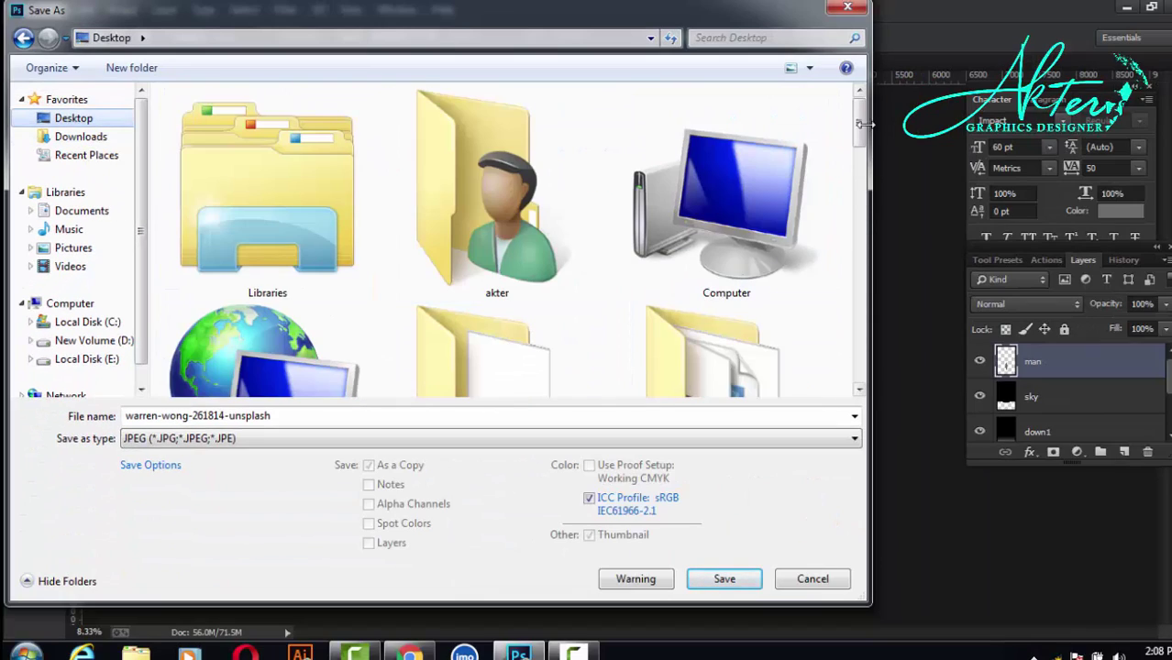
{"action": "left_click_drag", "start_coordinate": [861, 124], "coordinate": [860, 177]}
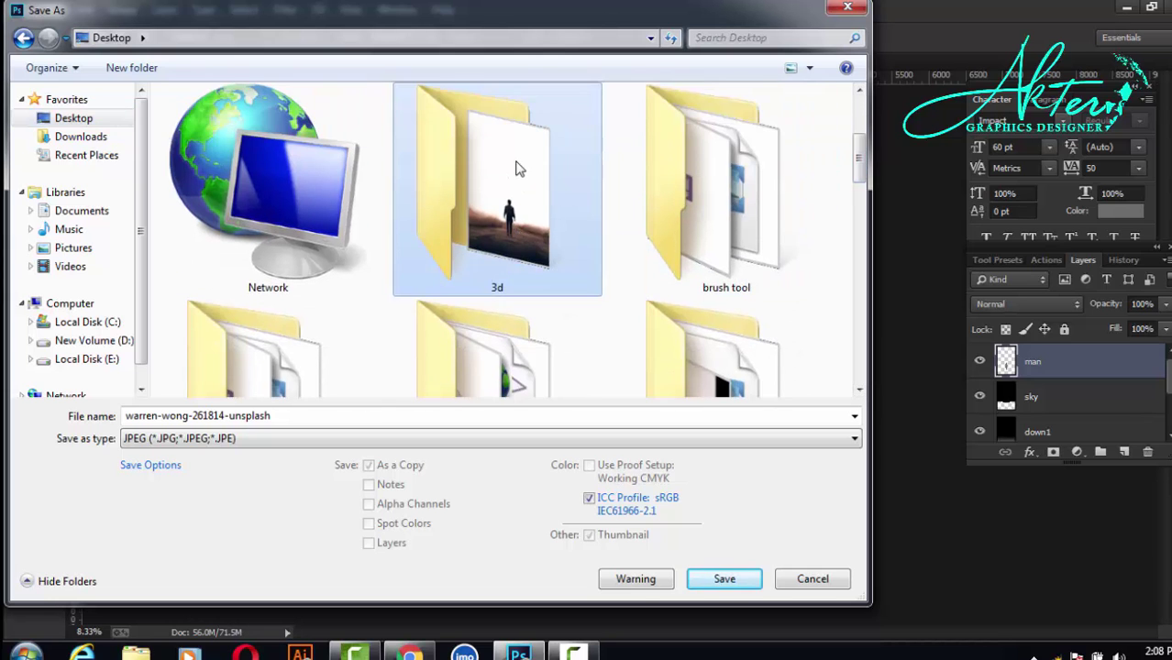
{"action": "double_click", "coordinate": [515, 168]}
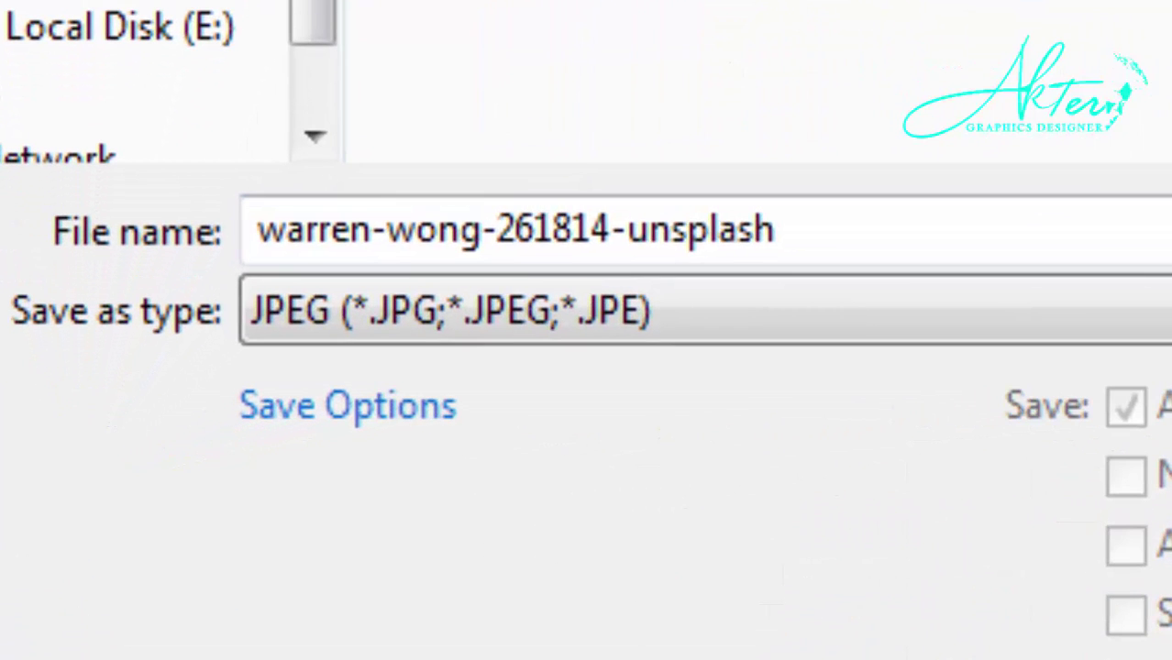
{"action": "type", "text": "Graphics"}
Save it as Graphics_depth at quality 12, then minimize Photoshop.
{"action": "left_click", "coordinate": [482, 234]}
{"action": "double_click", "coordinate": [481, 229]}
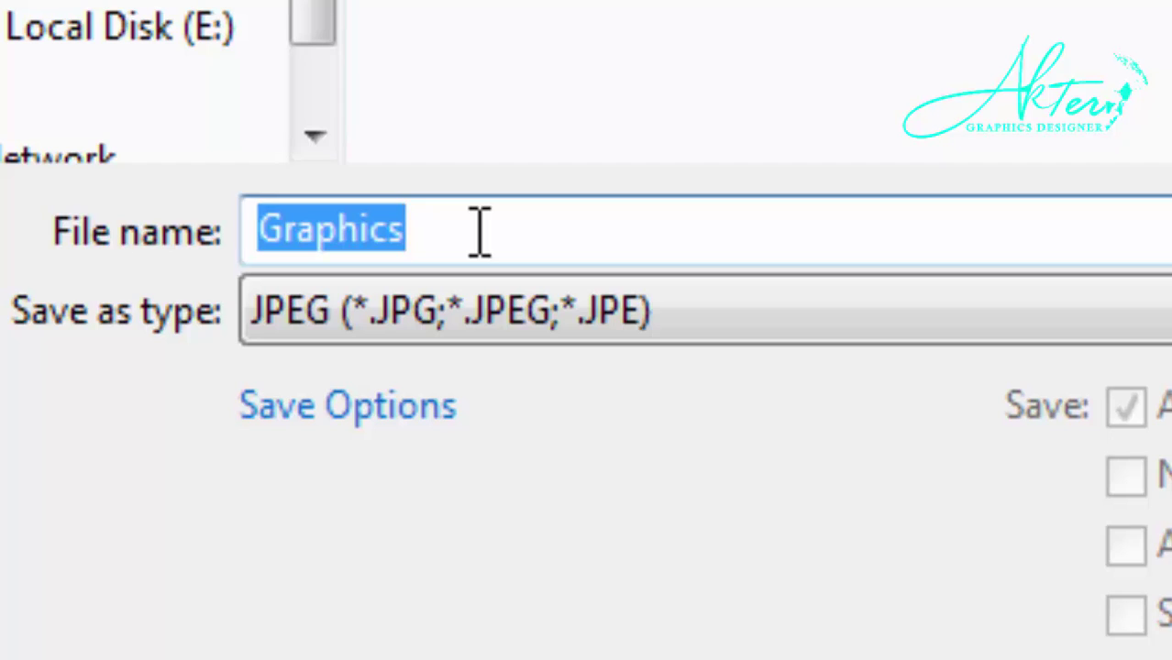
{"action": "left_click", "coordinate": [481, 232]}
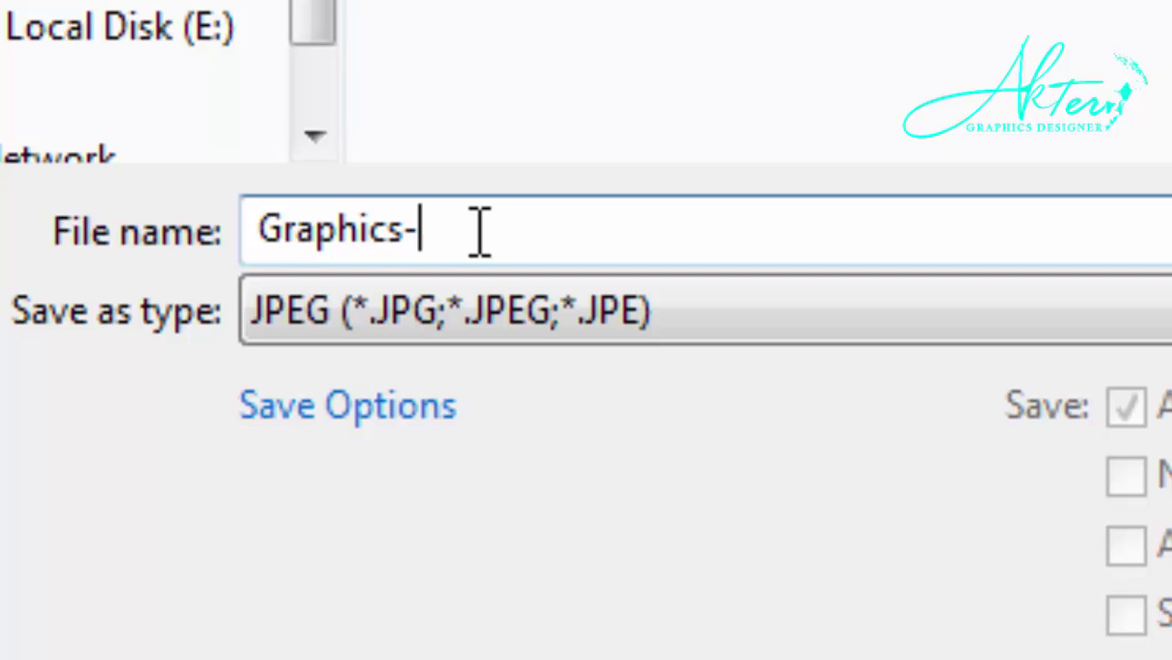
{"action": "key", "text": "BackSpace"}
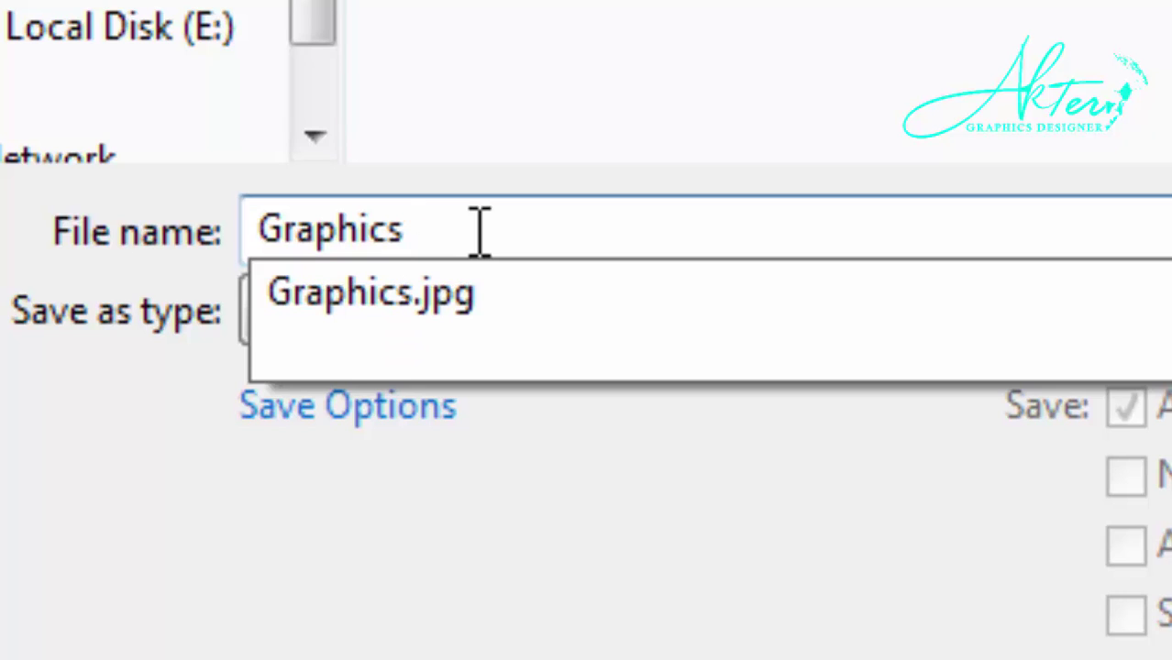
{"action": "type", "text": "_"}
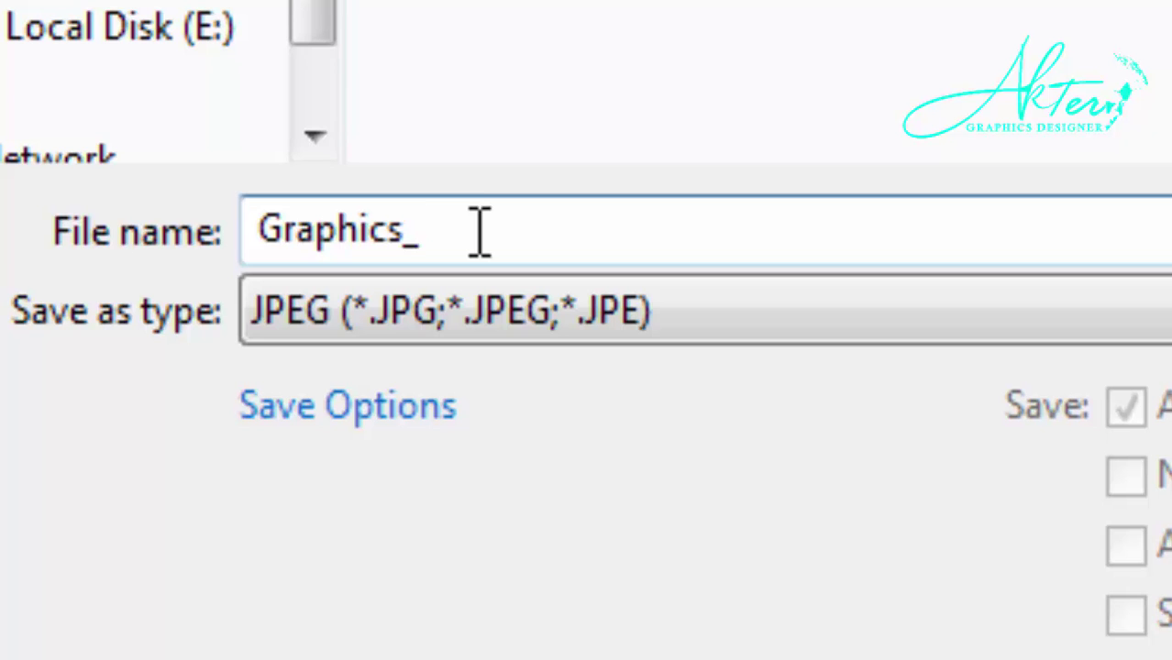
{"action": "type", "text": "depth"}
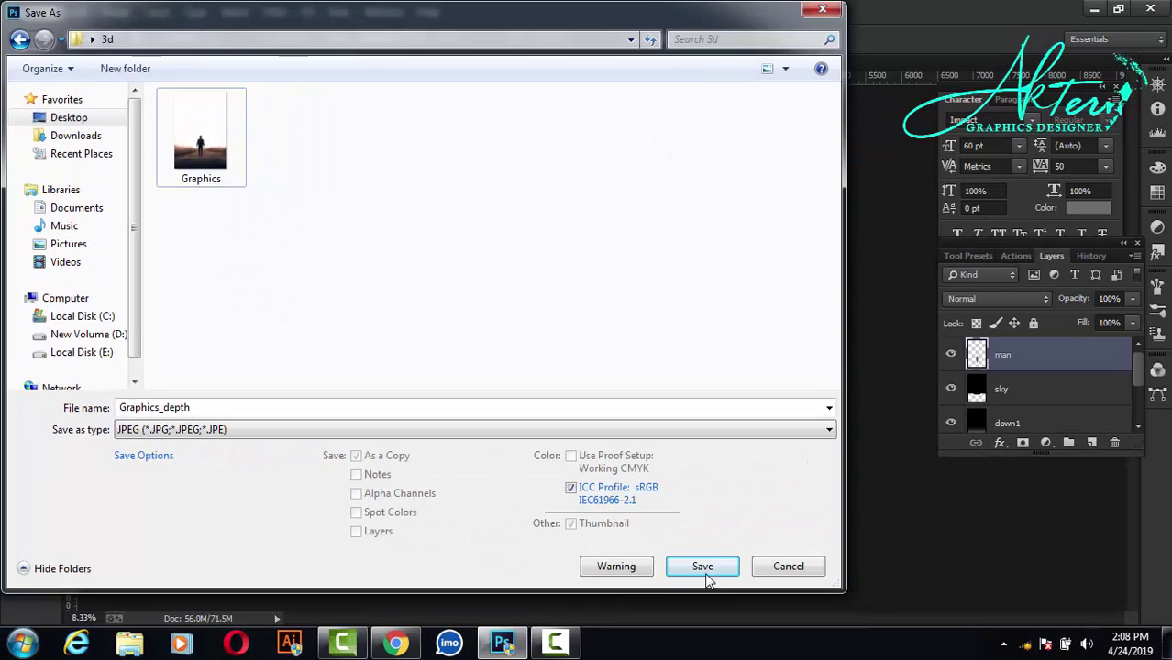
{"action": "left_click", "coordinate": [726, 576]}
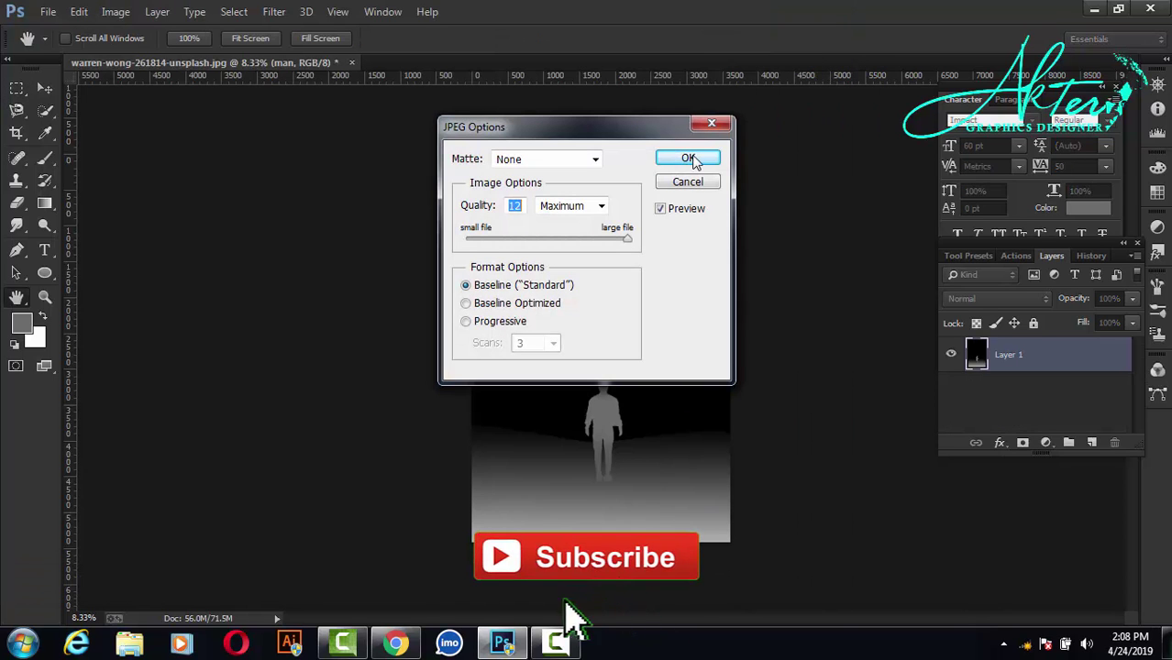
{"action": "left_click", "coordinate": [690, 157]}
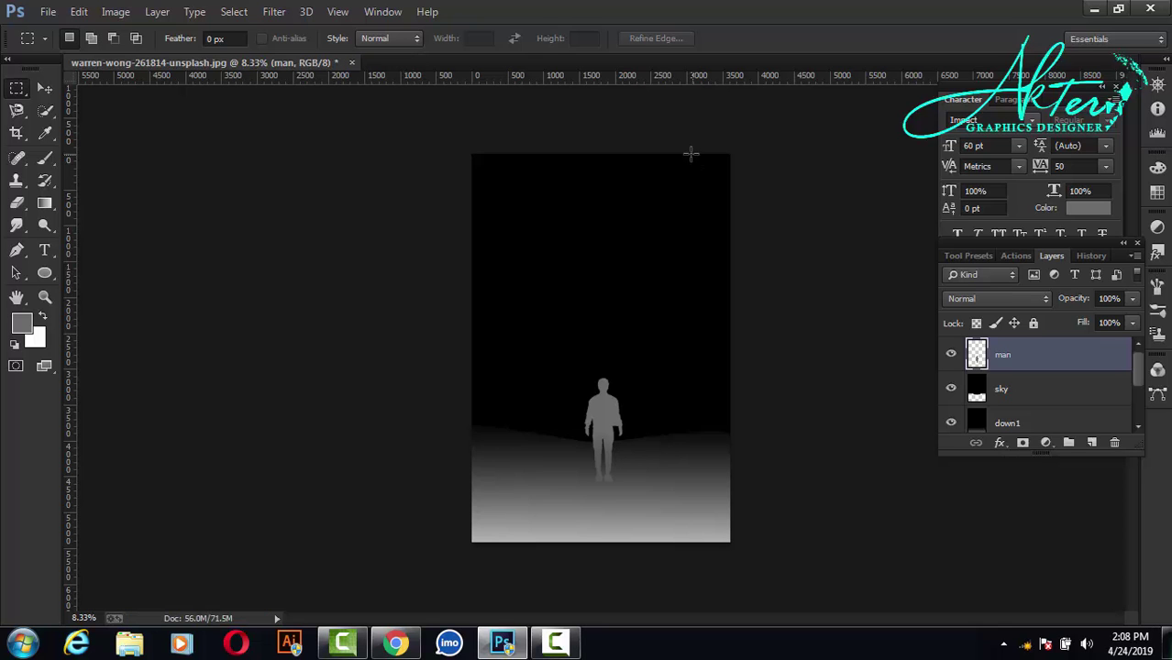
{"action": "left_click", "coordinate": [1092, 11]}
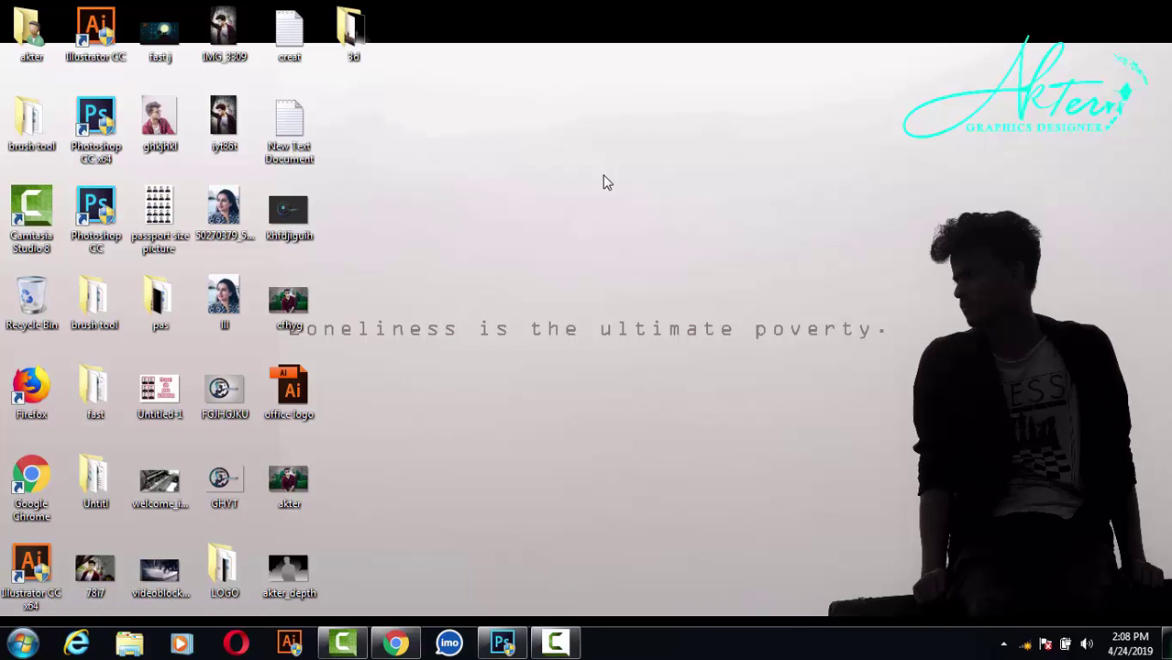
Refresh the desktop, restore the browser and connect to the Ydtta wireless network.
{"action": "right_click", "coordinate": [604, 182]}
{"action": "left_click", "coordinate": [640, 221]}
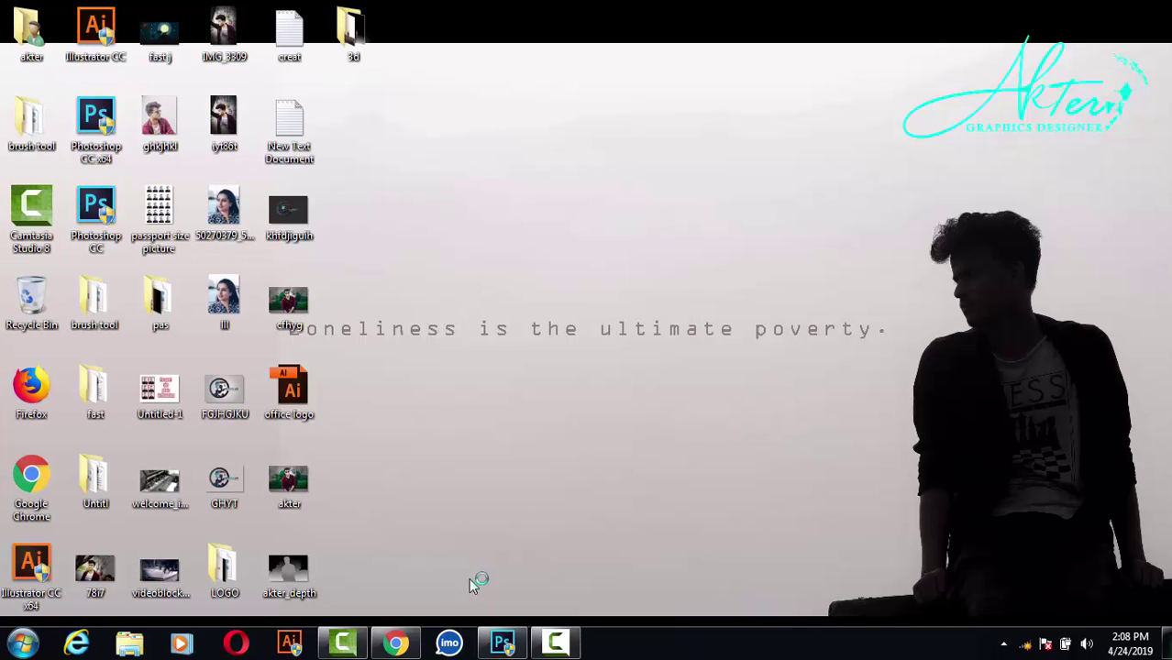
{"action": "left_click", "coordinate": [396, 642]}
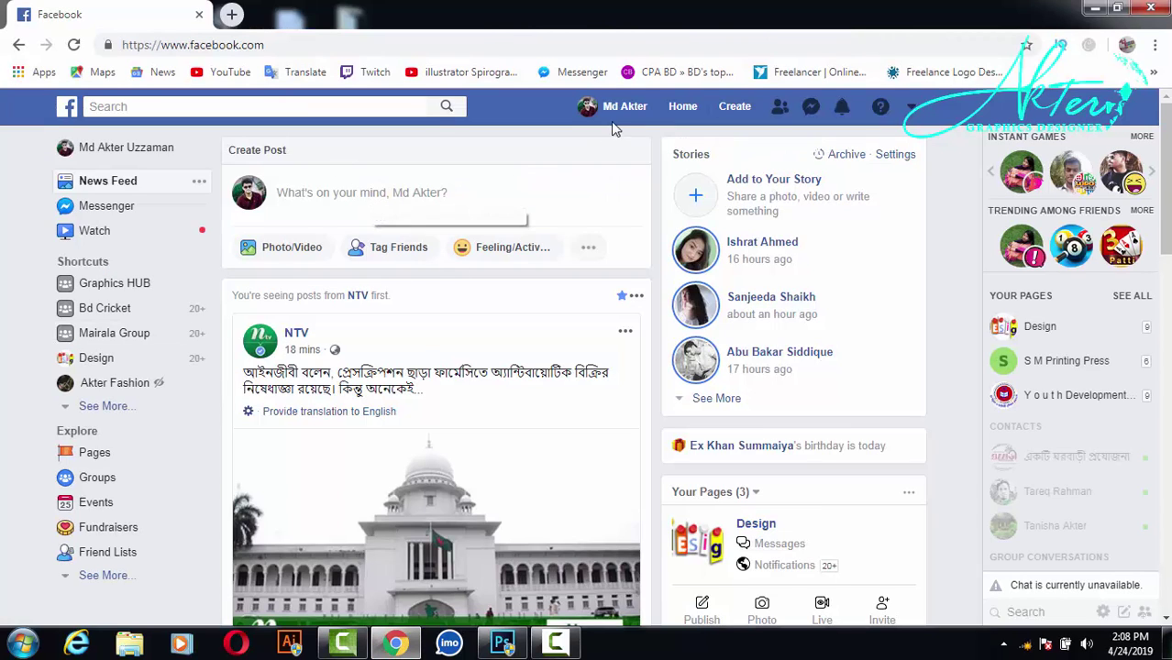
{"action": "left_click", "coordinate": [1024, 644]}
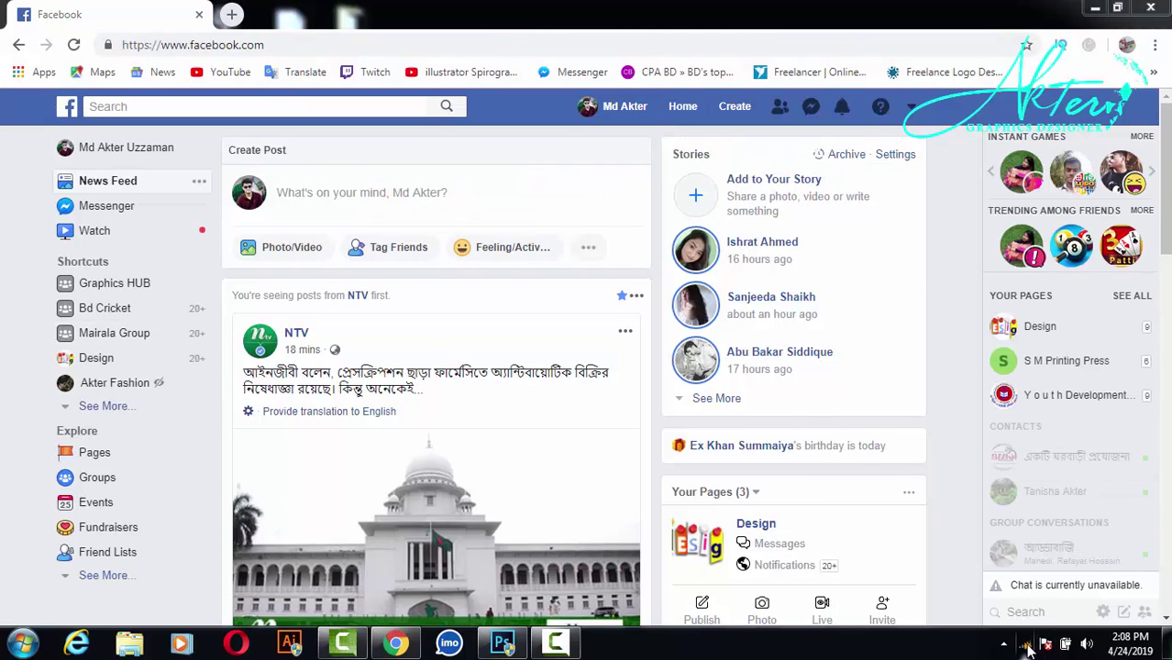
{"action": "double_click", "coordinate": [916, 389]}
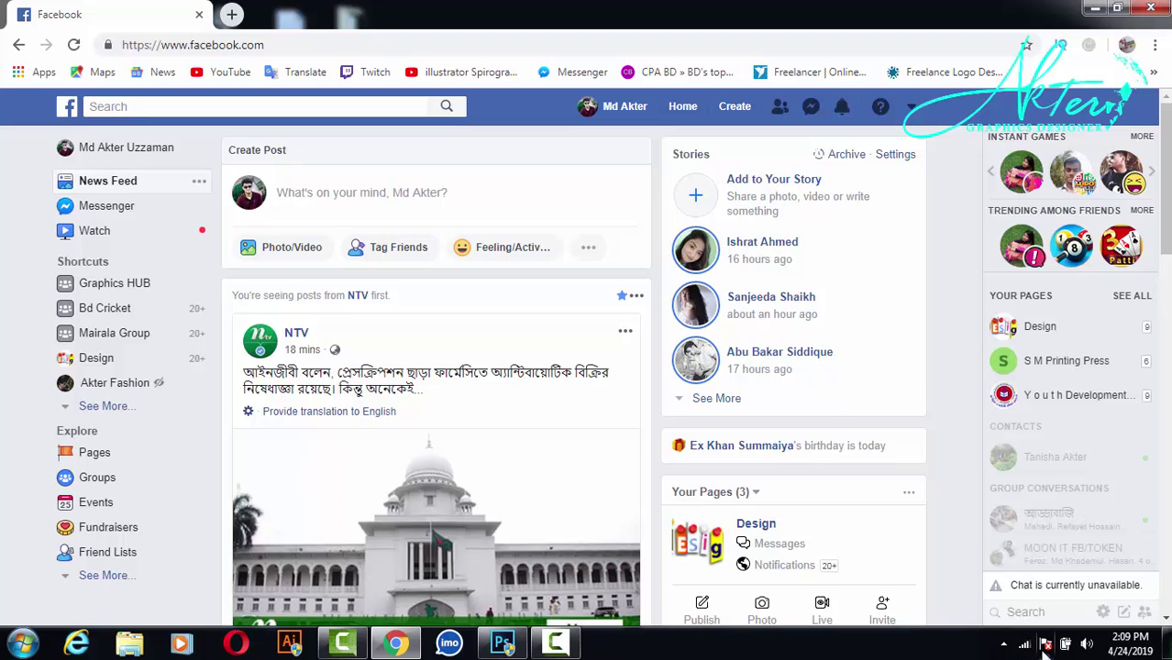
Go to your Facebook profile, close the chat popup and start a new post.
{"action": "left_click", "coordinate": [597, 106]}
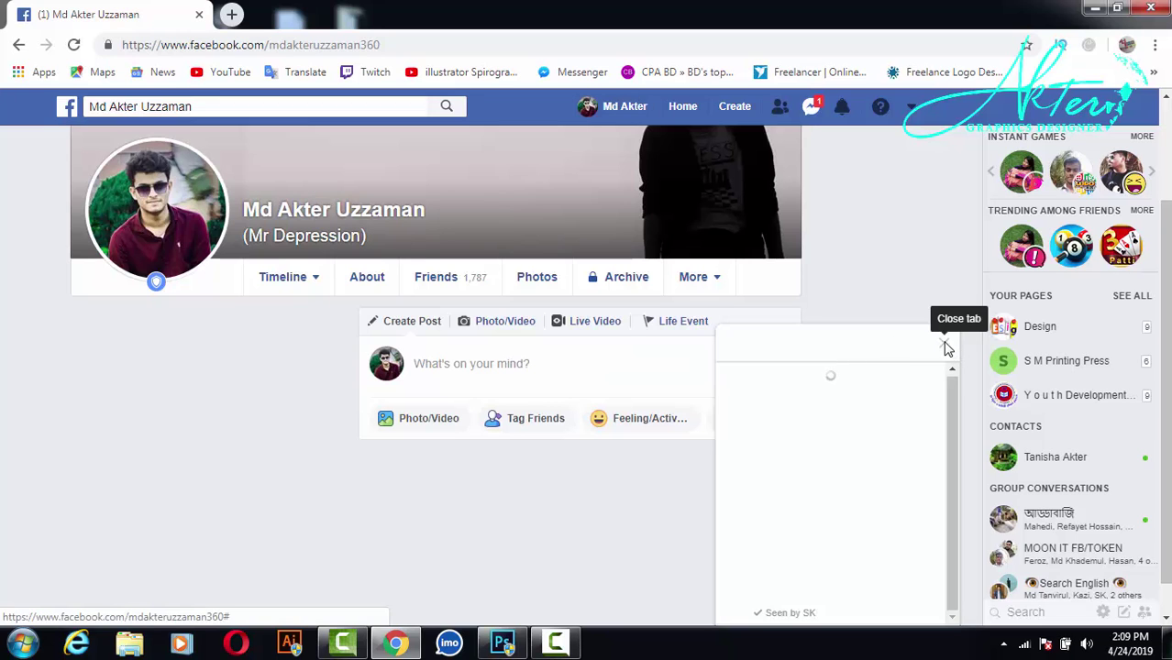
{"action": "left_click", "coordinate": [946, 351]}
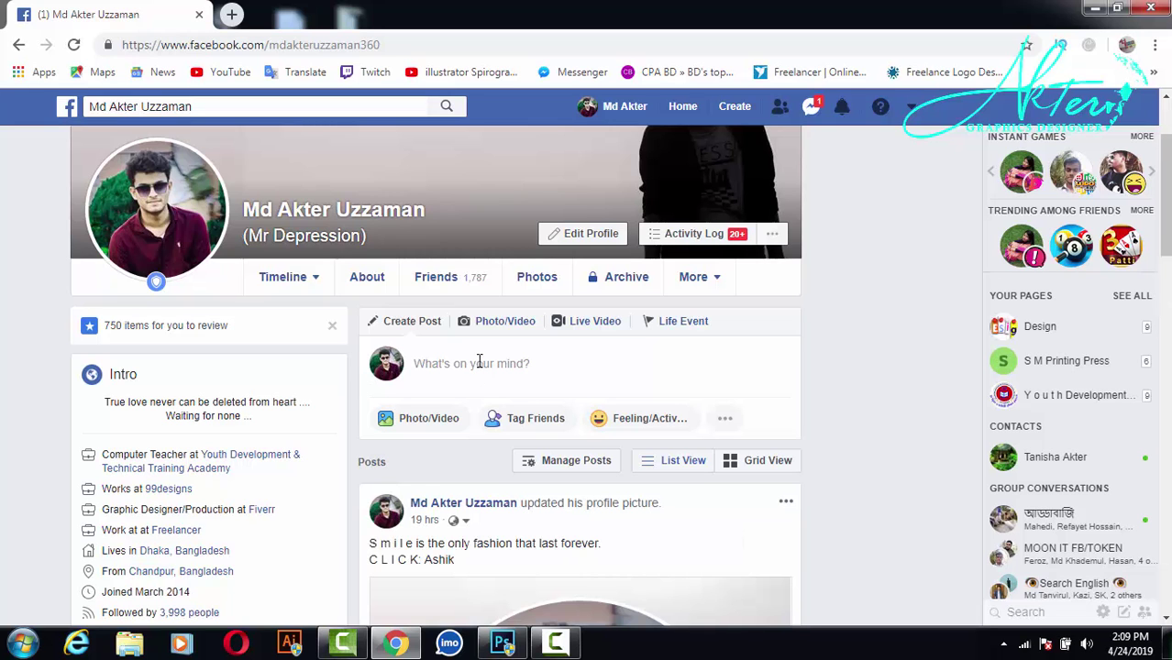
{"action": "left_click", "coordinate": [479, 363]}
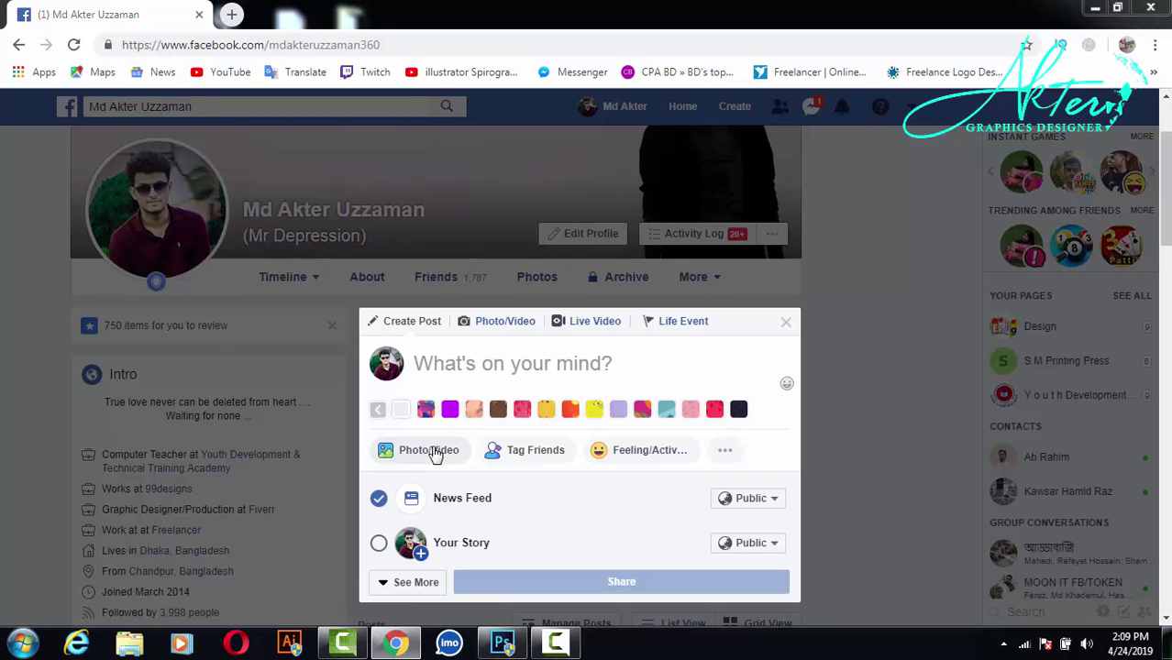
Add Graphics and Graphics_depth from the 3d folder to the post via Photo/Video.
{"action": "left_click", "coordinate": [435, 452]}
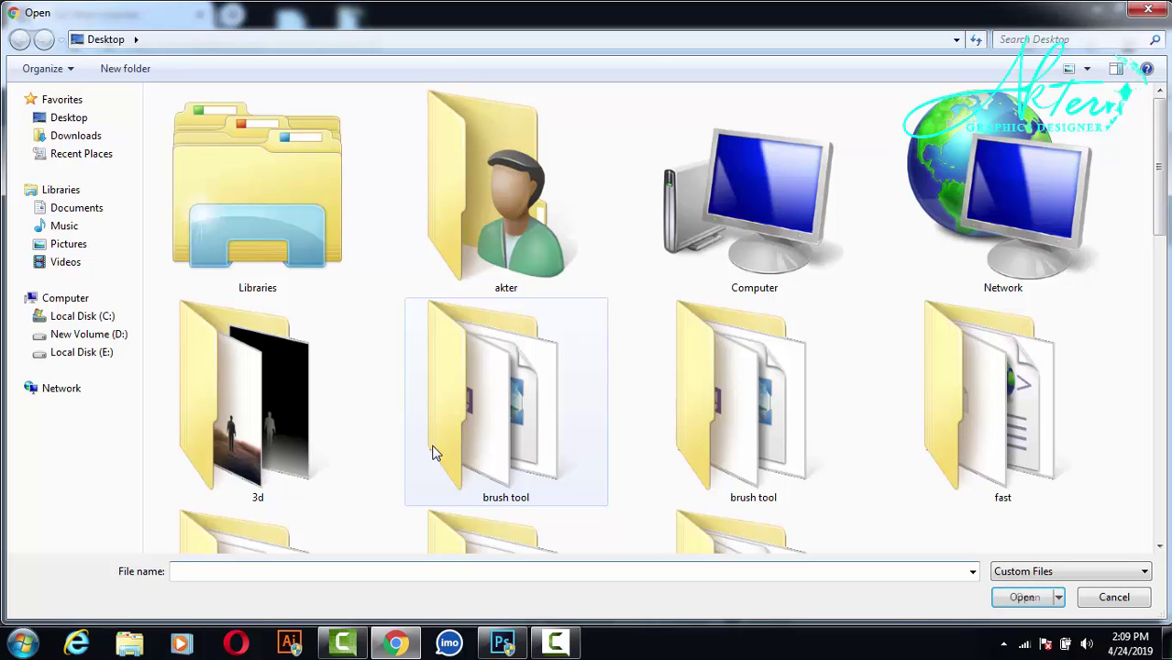
{"action": "double_click", "coordinate": [220, 435]}
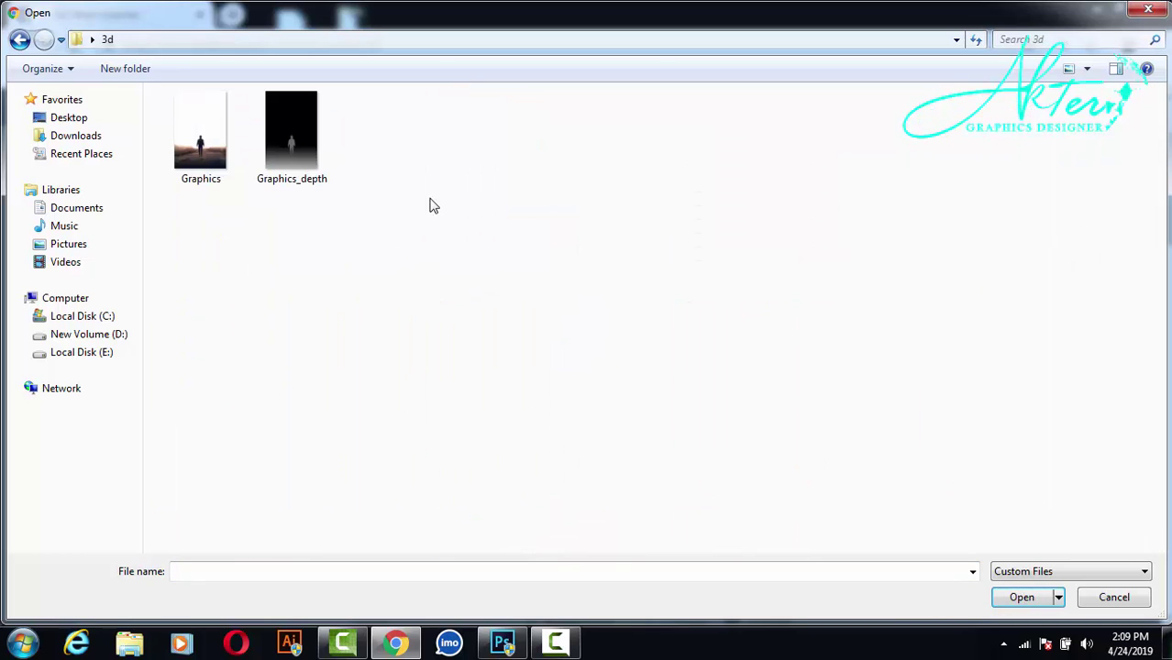
{"action": "left_click_drag", "start_coordinate": [424, 182], "coordinate": [158, 88]}
{"action": "left_click", "coordinate": [1038, 598]}
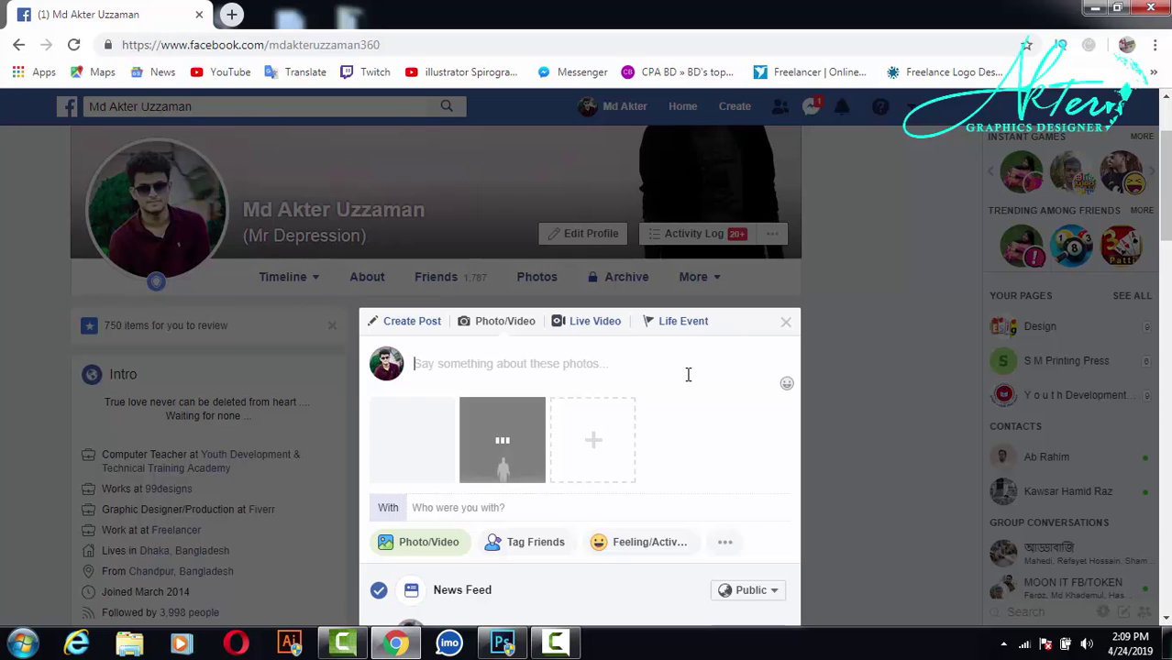
Once the 3D photo preview appears, start the caption with 'Photoshop', fixing its misspelling.
{"action": "scroll", "coordinate": [674, 377], "scroll_direction": "down", "scroll_amount": 1}
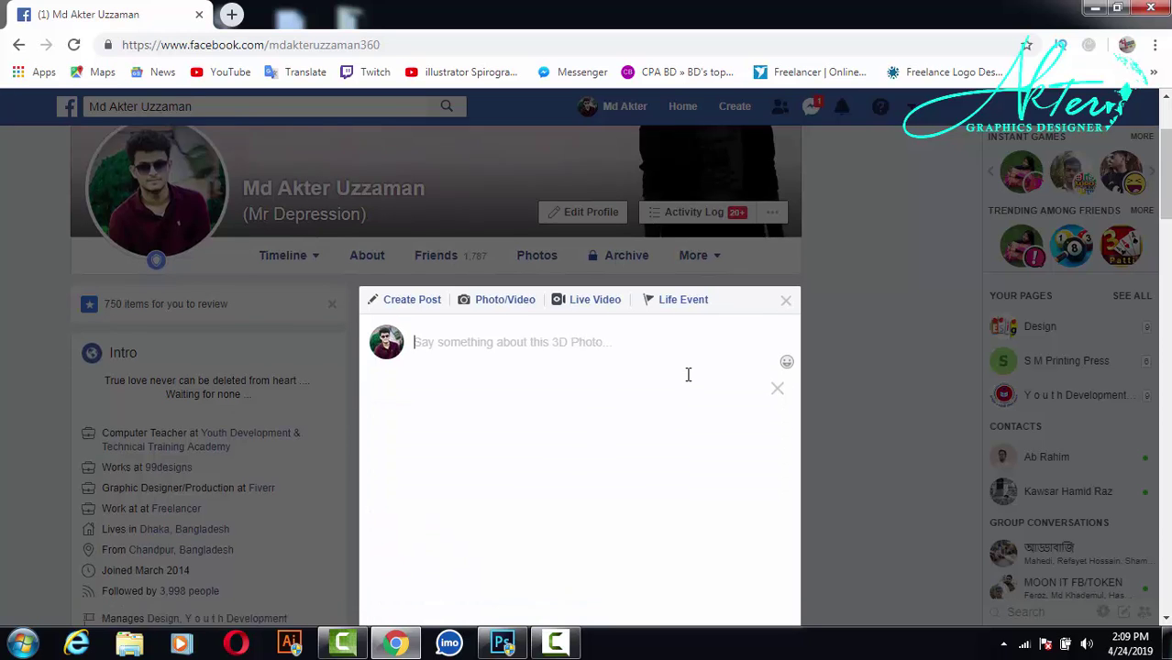
{"action": "scroll", "coordinate": [674, 378], "scroll_direction": "down", "scroll_amount": 2}
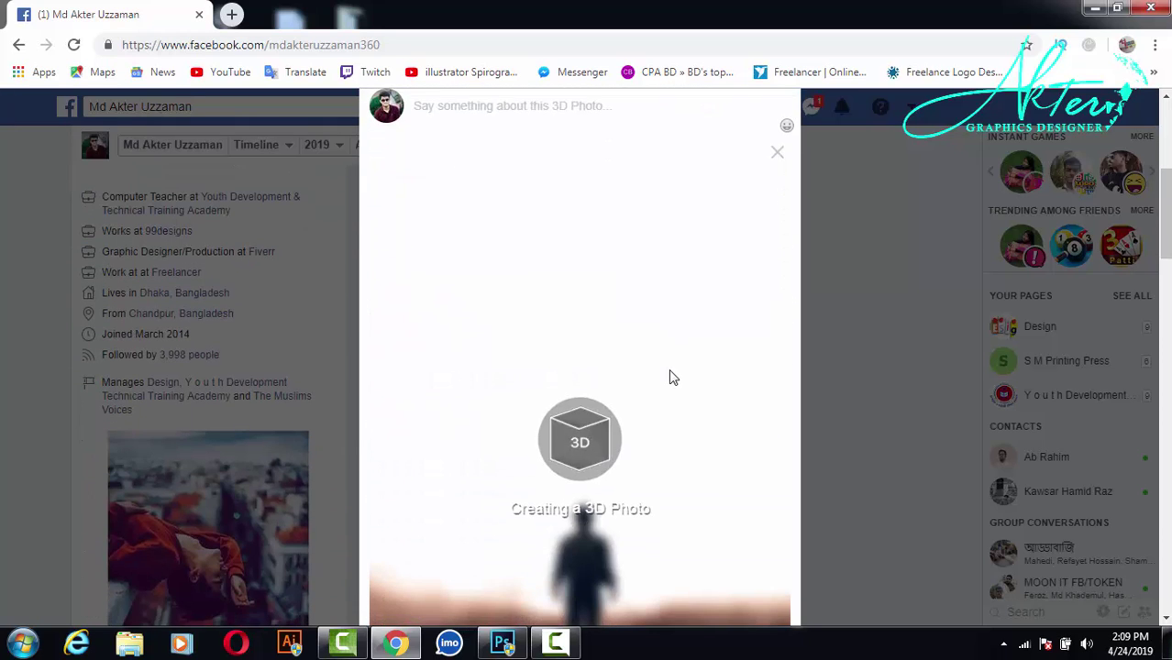
{"action": "scroll", "coordinate": [674, 377], "scroll_direction": "down", "scroll_amount": 1}
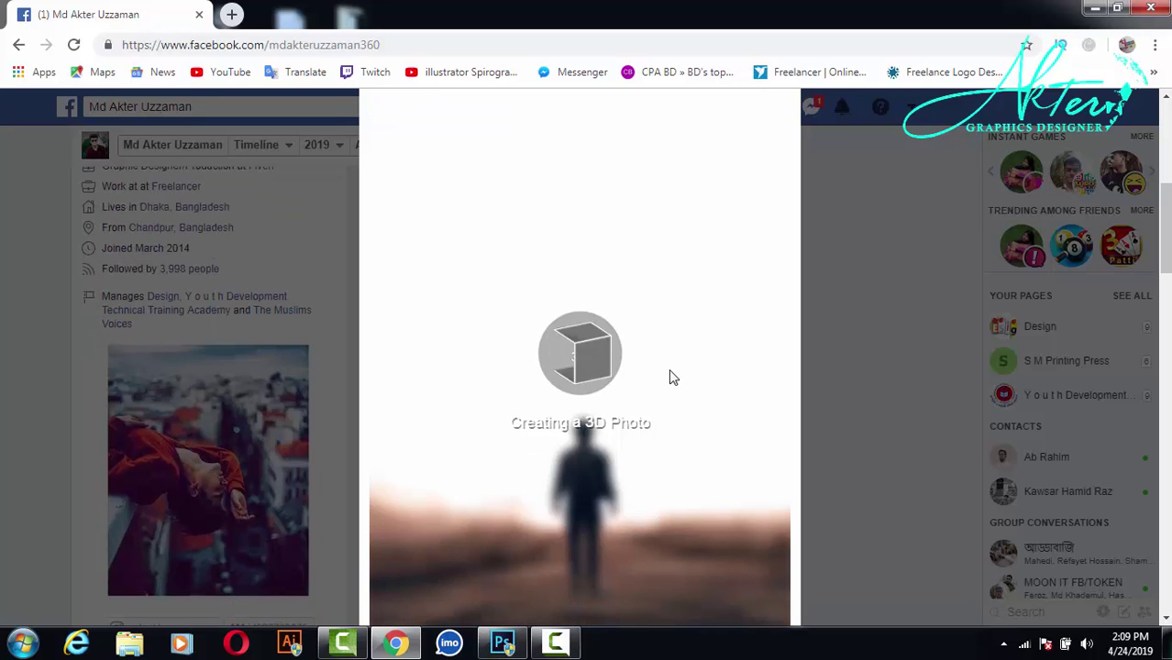
{"action": "scroll", "coordinate": [673, 377], "scroll_direction": "up", "scroll_amount": 2}
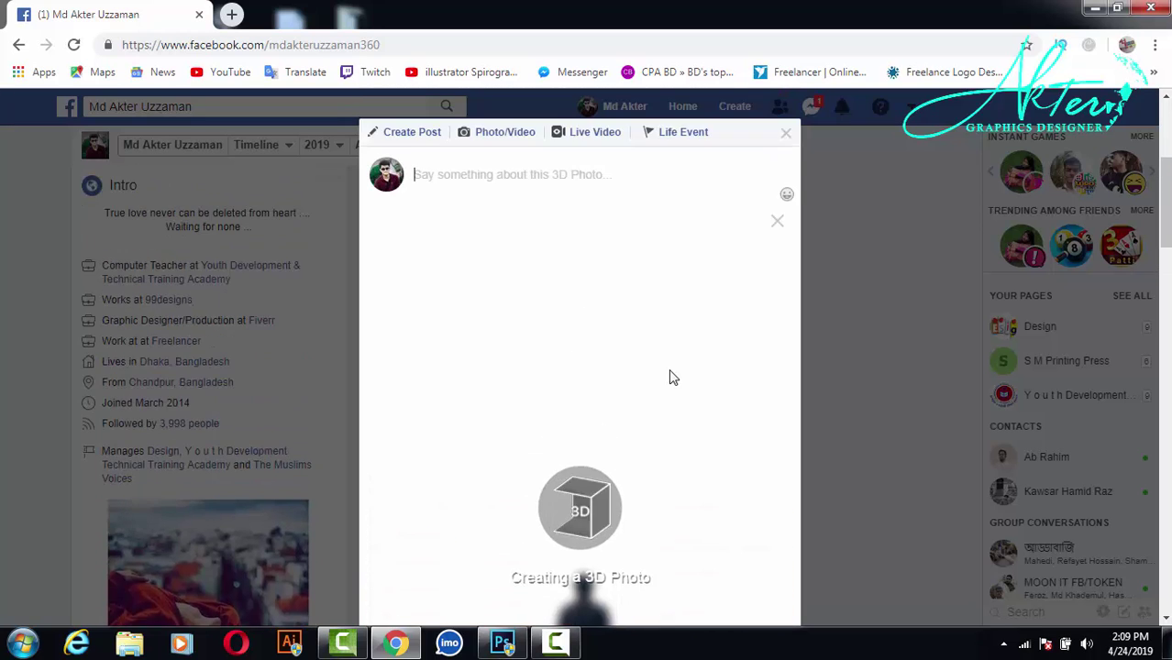
{"action": "scroll", "coordinate": [673, 377], "scroll_direction": "down", "scroll_amount": 2}
{"action": "scroll", "coordinate": [672, 377], "scroll_direction": "up", "scroll_amount": 2}
{"action": "scroll", "coordinate": [672, 377], "scroll_direction": "up", "scroll_amount": 2}
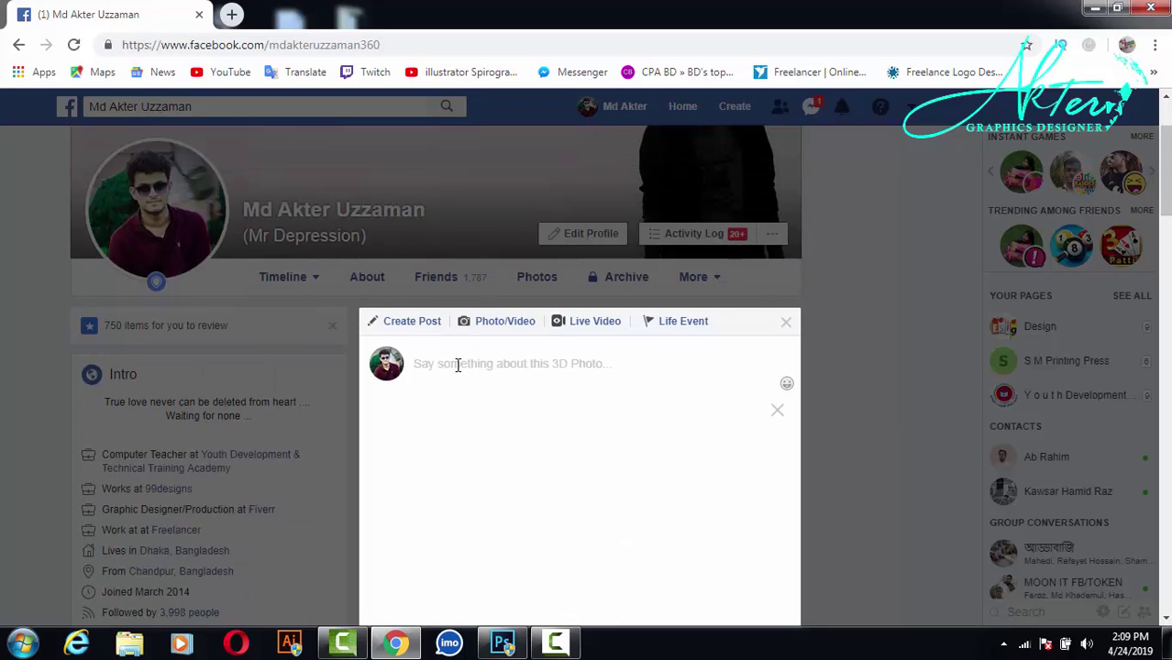
{"action": "type", "text": "Photoshp"}
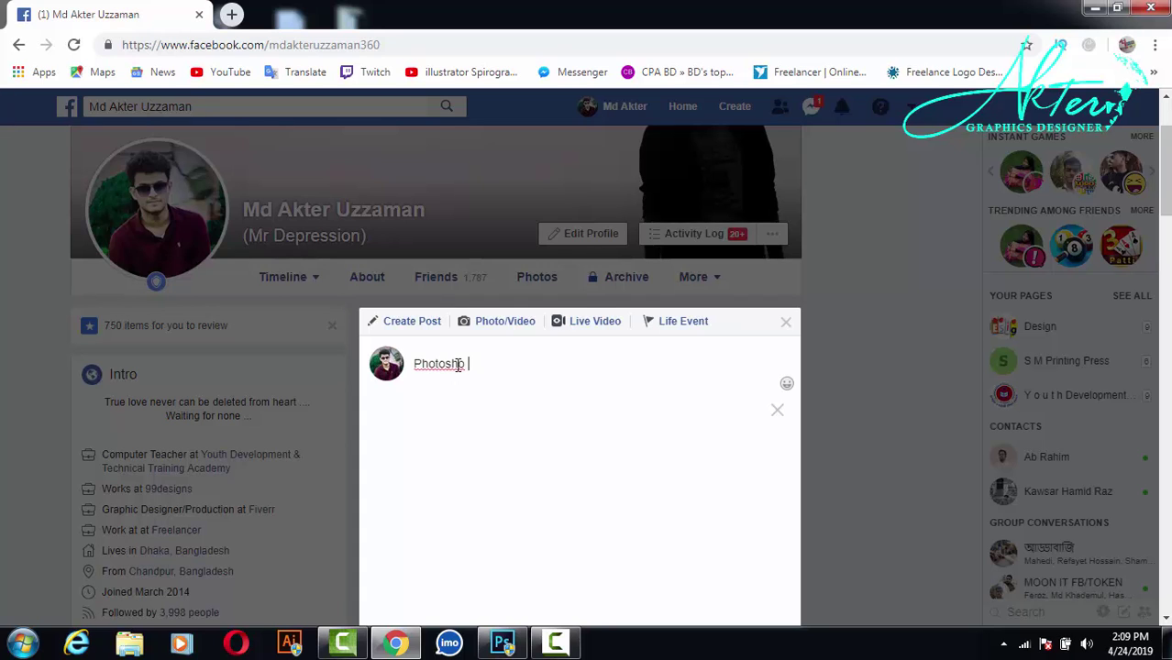
{"action": "key", "text": "ctrl+v"}
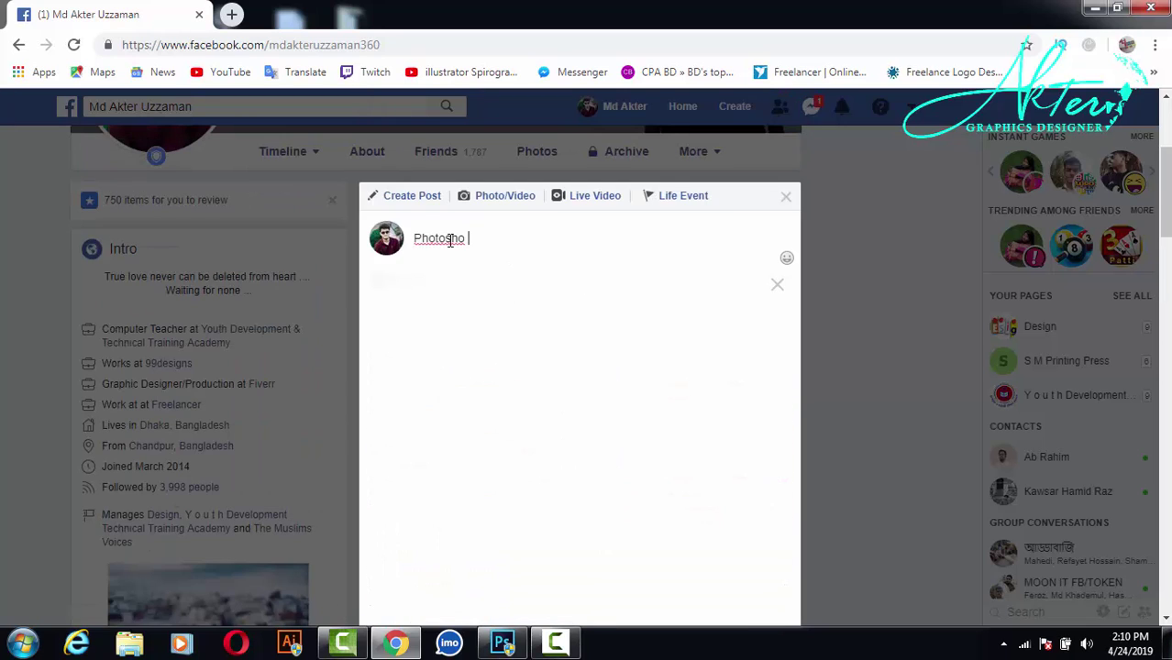
{"action": "right_click", "coordinate": [451, 240]}
{"action": "left_click", "coordinate": [504, 255]}
Complete the caption as 'Photoshop 3D effect' and scroll down to the Share button.
{"action": "type", "text": "e"}
{"action": "type", "text": "ffect"}
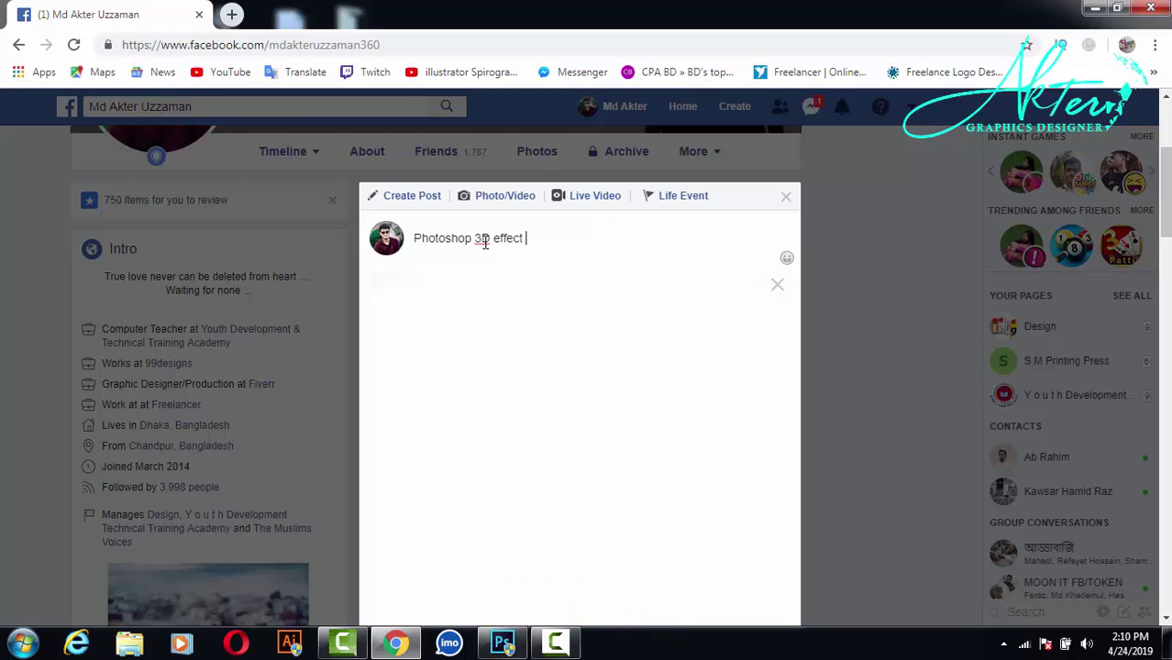
{"action": "scroll", "coordinate": [569, 337], "scroll_direction": "down", "scroll_amount": 2}
{"action": "scroll", "coordinate": [609, 425], "scroll_direction": "down", "scroll_amount": 3}
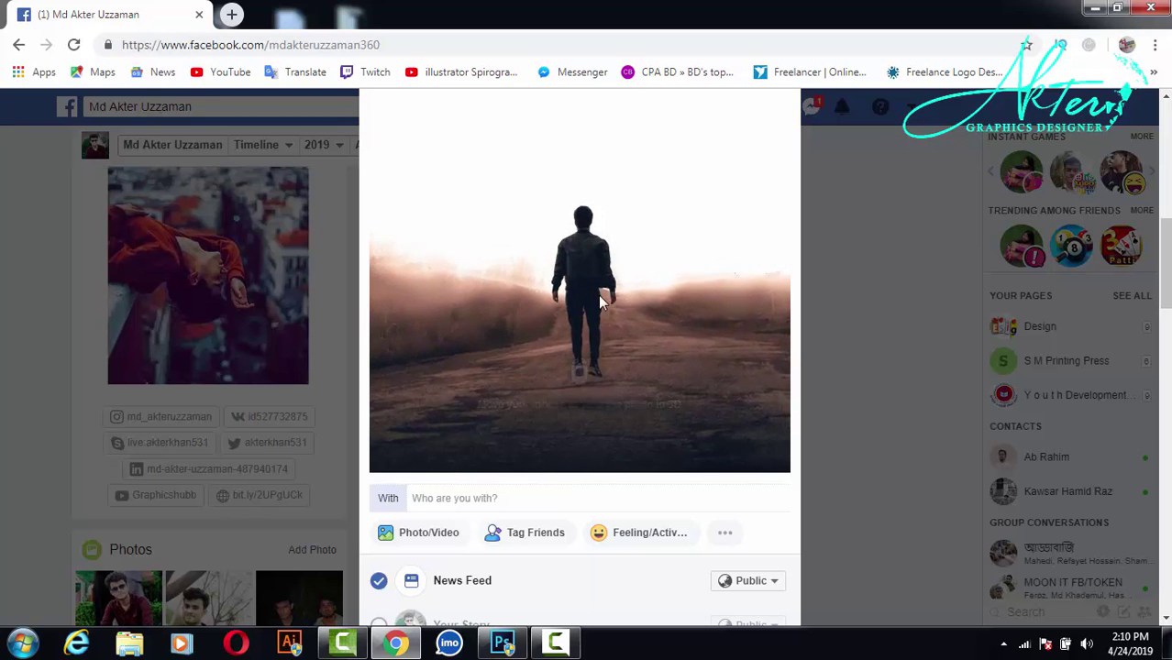
{"action": "scroll", "coordinate": [676, 310], "scroll_direction": "down", "scroll_amount": 1}
{"action": "scroll", "coordinate": [679, 413], "scroll_direction": "down", "scroll_amount": 3}
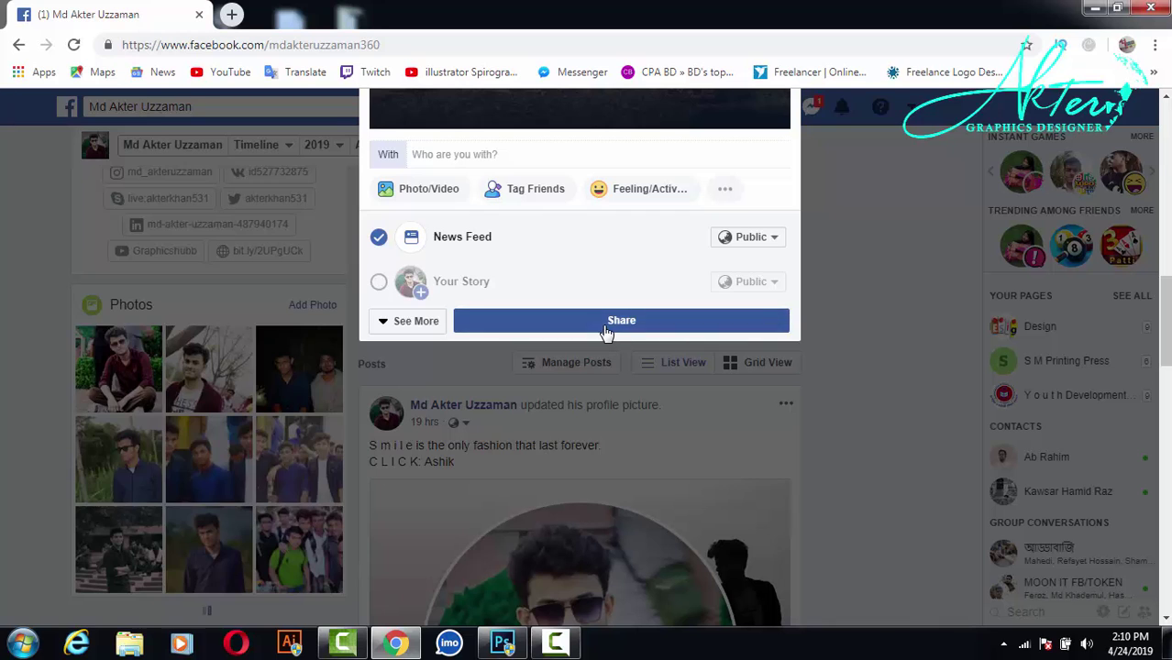
Share the Photoshop 3D effect post and scroll the timeline to find it.
{"action": "left_click", "coordinate": [607, 323]}
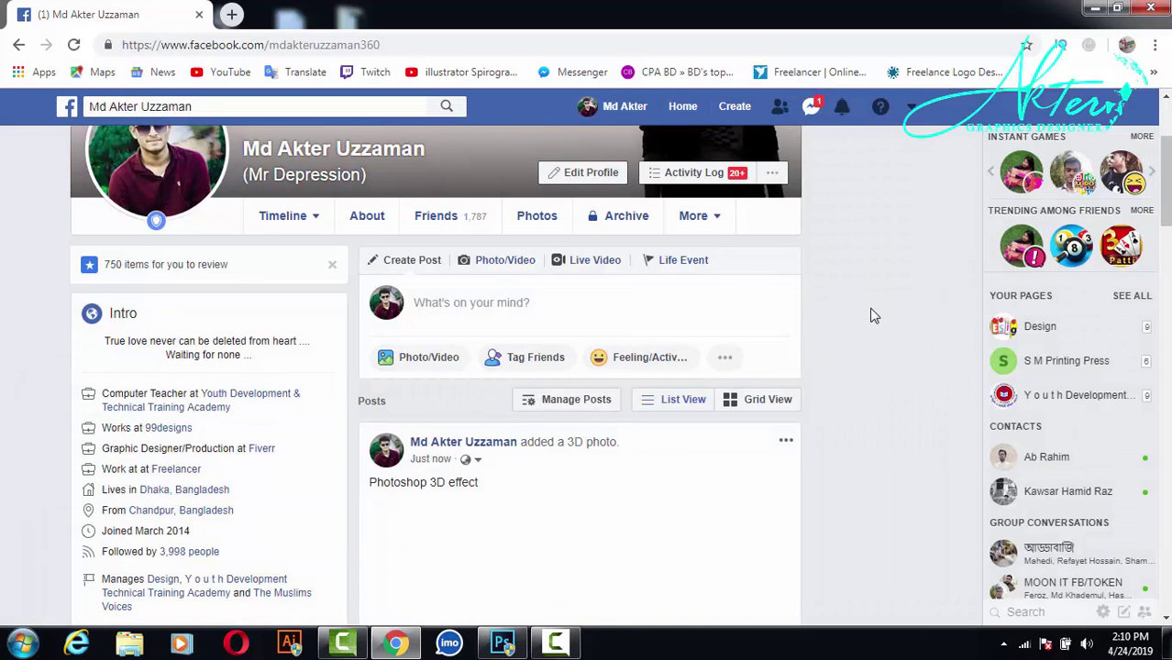
{"action": "scroll", "coordinate": [875, 316], "scroll_direction": "down", "scroll_amount": 1}
{"action": "scroll", "coordinate": [874, 316], "scroll_direction": "down", "scroll_amount": 1}
{"action": "scroll", "coordinate": [872, 317], "scroll_direction": "down", "scroll_amount": 2}
{"action": "scroll", "coordinate": [871, 318], "scroll_direction": "down", "scroll_amount": 1}
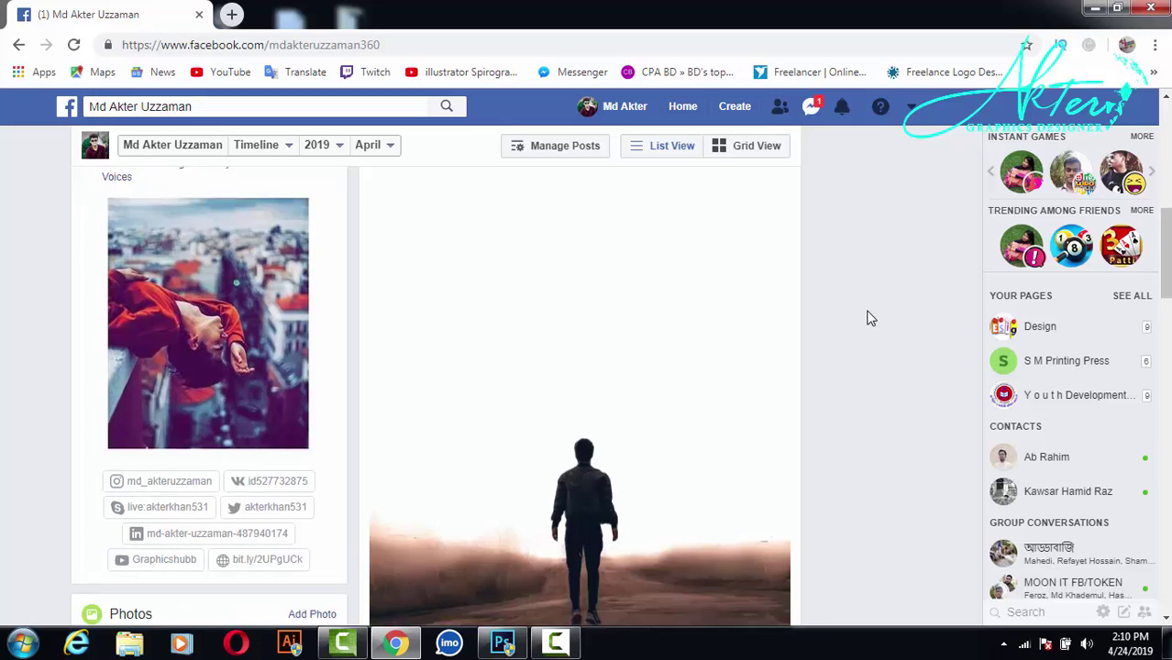
{"action": "scroll", "coordinate": [869, 317], "scroll_direction": "down", "scroll_amount": 1}
{"action": "scroll", "coordinate": [697, 385], "scroll_direction": "down", "scroll_amount": 1}
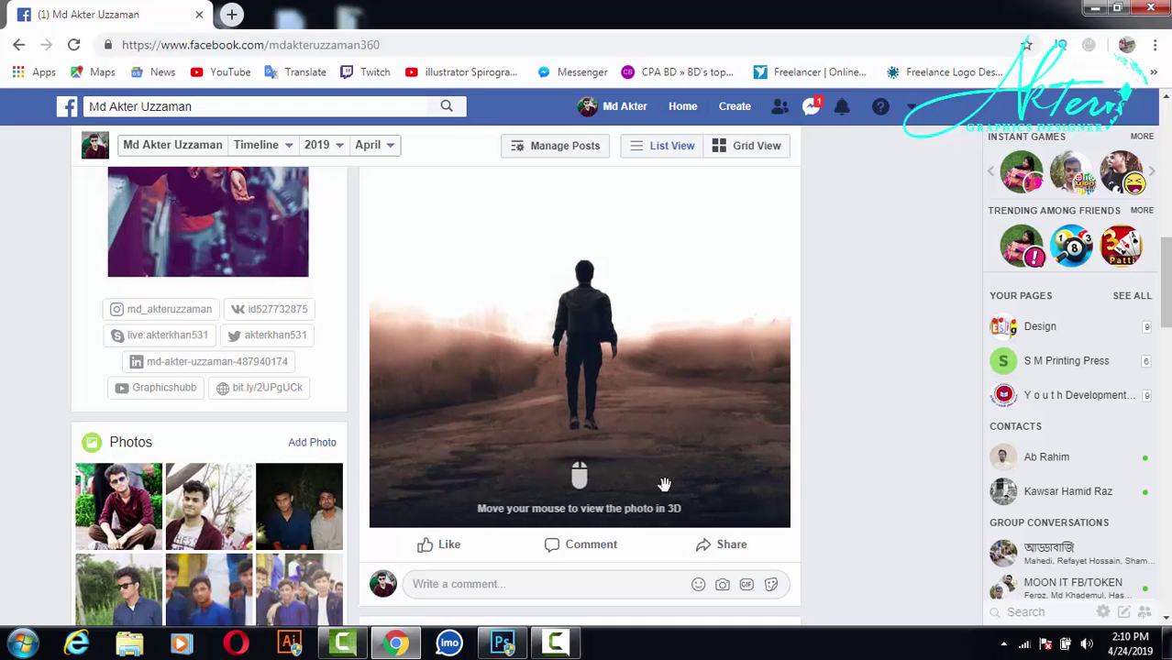
{"action": "scroll", "coordinate": [545, 486], "scroll_direction": "up", "scroll_amount": 1}
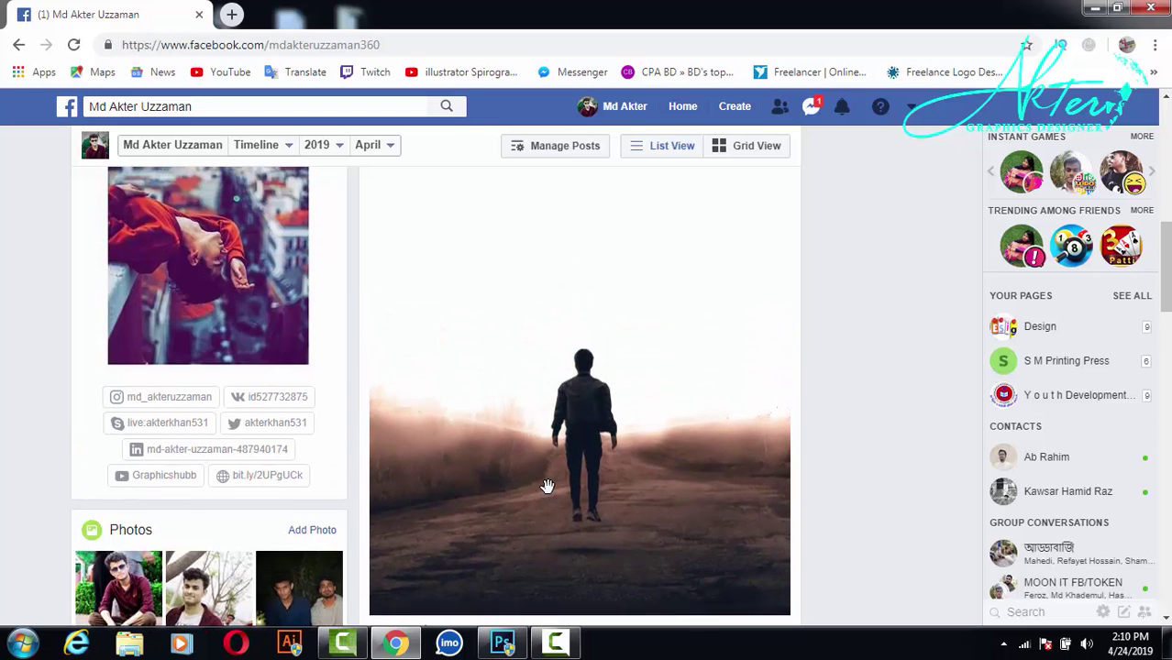
{"action": "scroll", "coordinate": [548, 486], "scroll_direction": "up", "scroll_amount": 1}
{"action": "scroll", "coordinate": [548, 486], "scroll_direction": "up", "scroll_amount": 2}
{"action": "scroll", "coordinate": [548, 486], "scroll_direction": "up", "scroll_amount": 1}
{"action": "scroll", "coordinate": [548, 487], "scroll_direction": "up", "scroll_amount": 3}
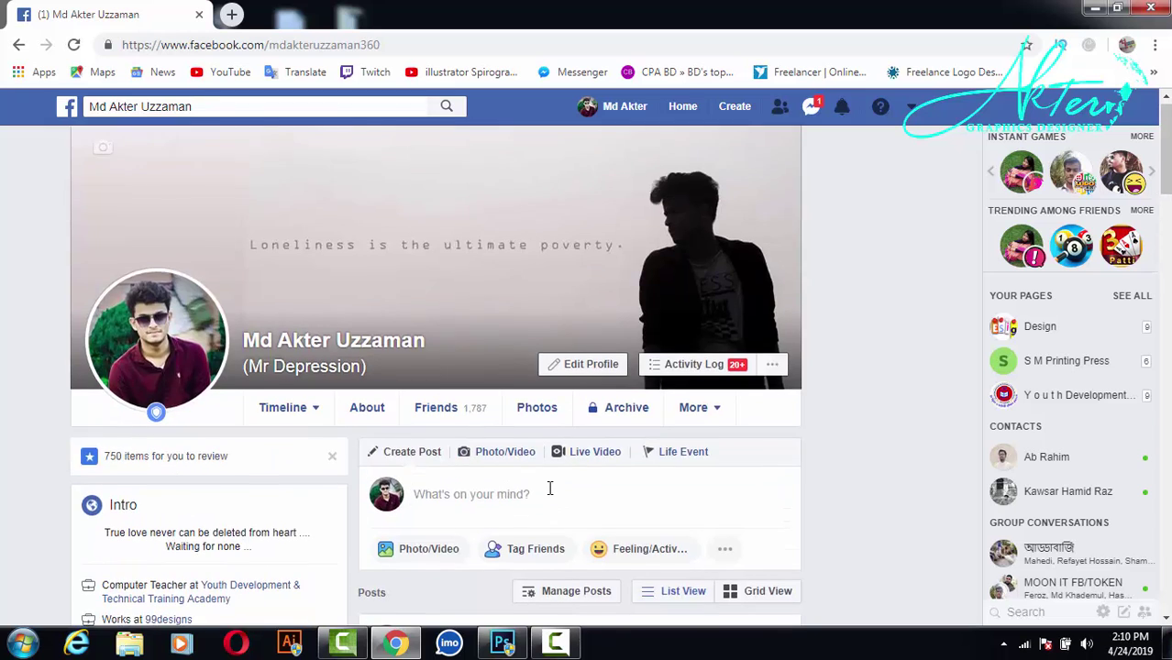
{"action": "scroll", "coordinate": [549, 487], "scroll_direction": "down", "scroll_amount": 5}
{"action": "scroll", "coordinate": [549, 487], "scroll_direction": "down", "scroll_amount": 1}
{"action": "scroll", "coordinate": [550, 487], "scroll_direction": "down", "scroll_amount": 2}
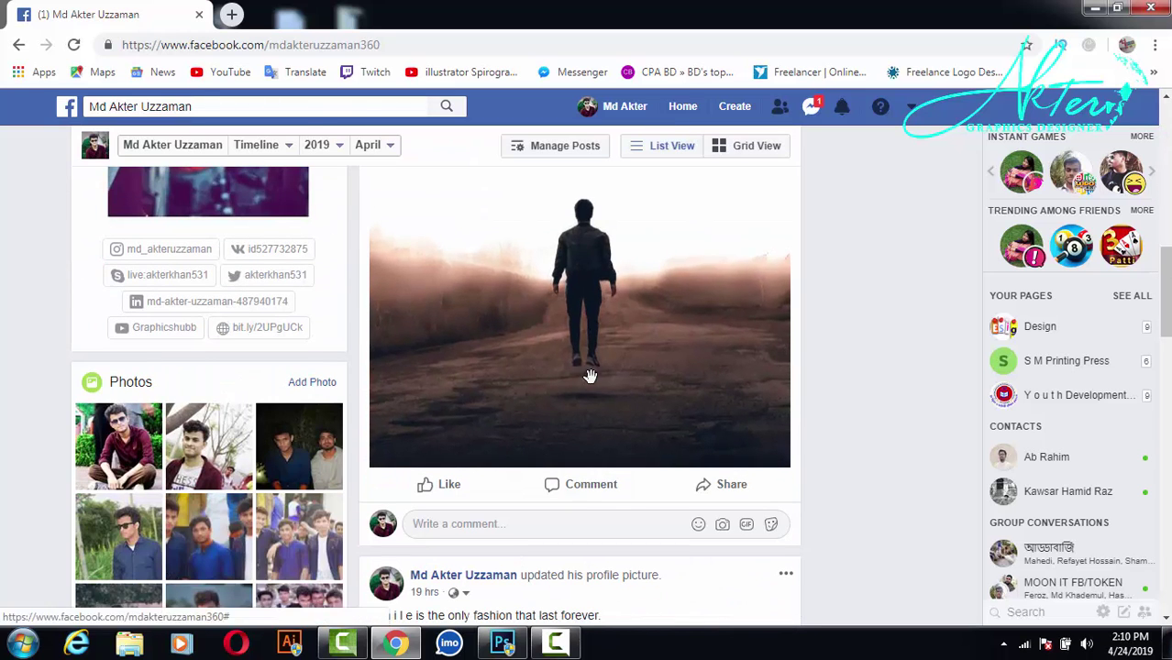
Like the new 3D photo post and switch back to Photoshop.
{"action": "left_click", "coordinate": [449, 486]}
{"action": "scroll", "coordinate": [582, 422], "scroll_direction": "up", "scroll_amount": 1}
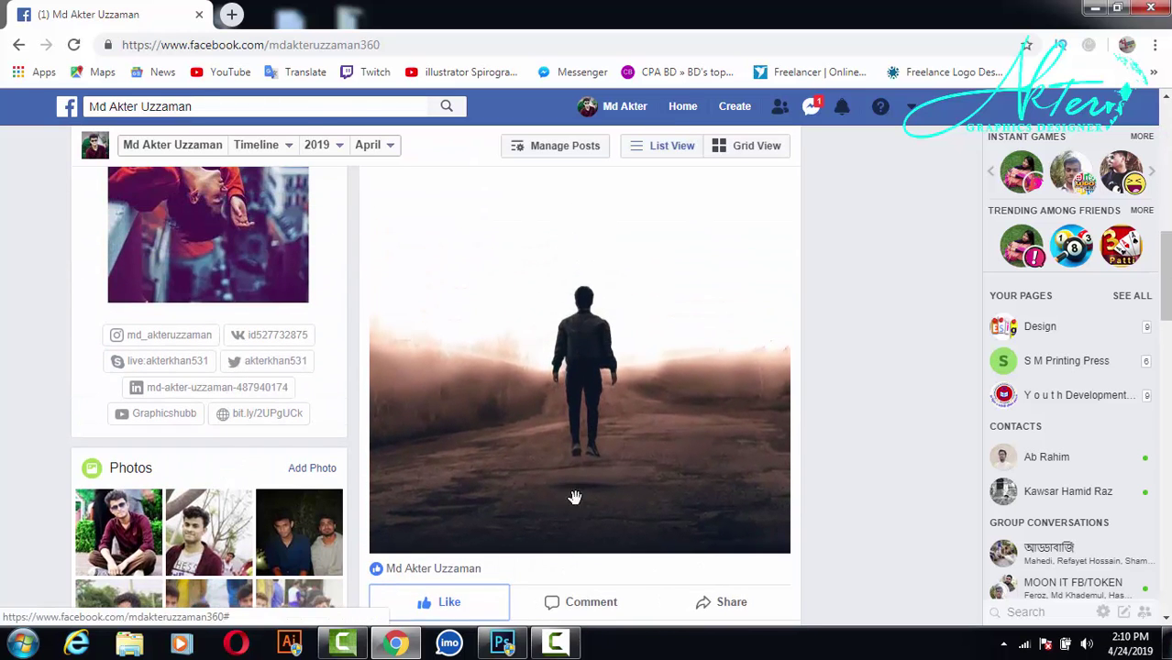
{"action": "left_click", "coordinate": [502, 642]}
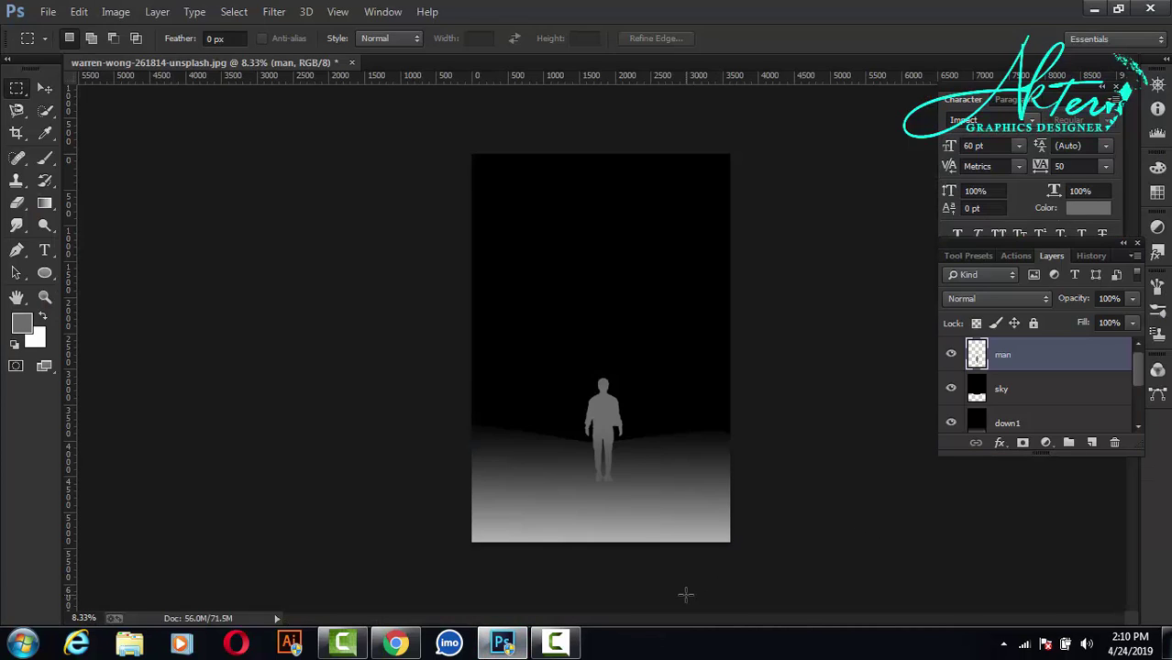